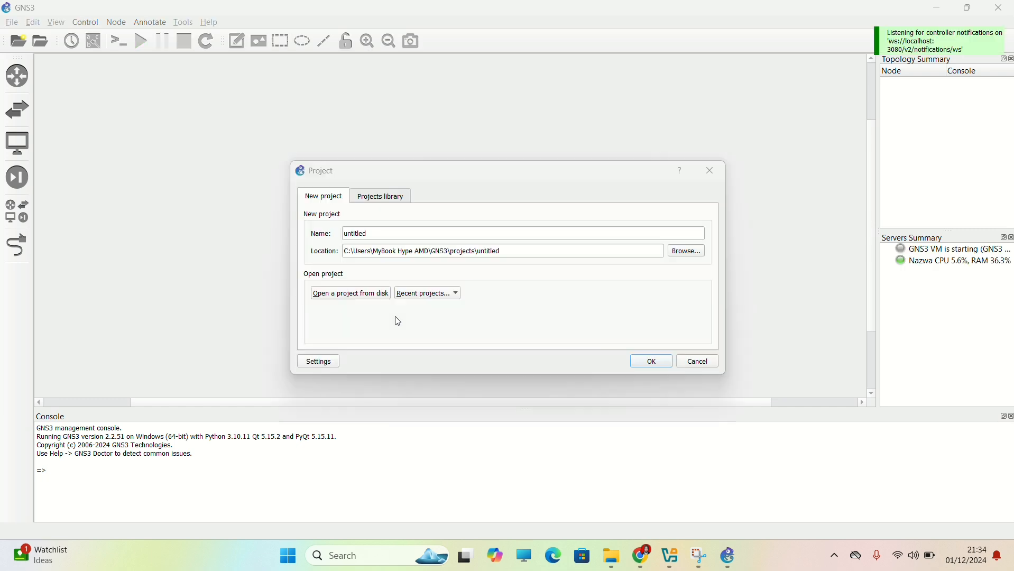
Create a new project named 128R2.
{"action": "double_click", "coordinate": [370, 234]}
{"action": "type", "text": "128"}
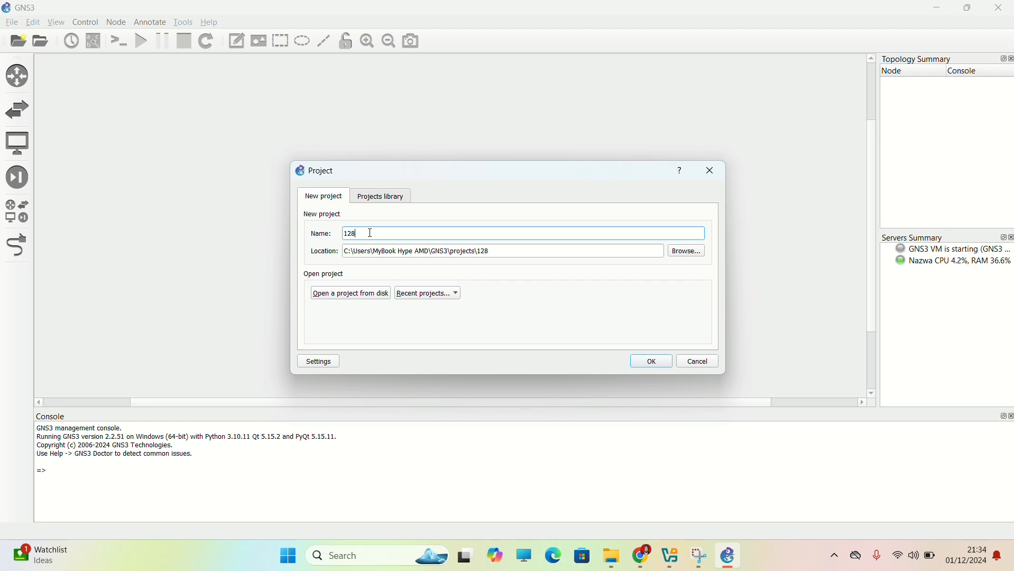
{"action": "type", "text": "R2"}
{"action": "key", "text": "Return"}
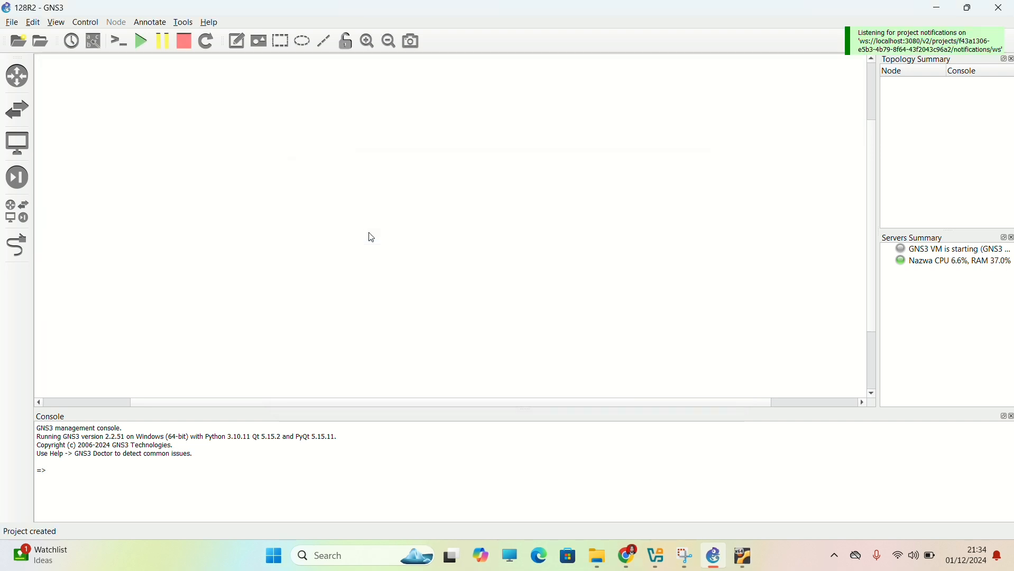
Review the settings of the PC template among the VirtualBox VM templates in the preferences.
{"action": "left_click", "coordinate": [33, 22]}
{"action": "left_click", "coordinate": [81, 83]}
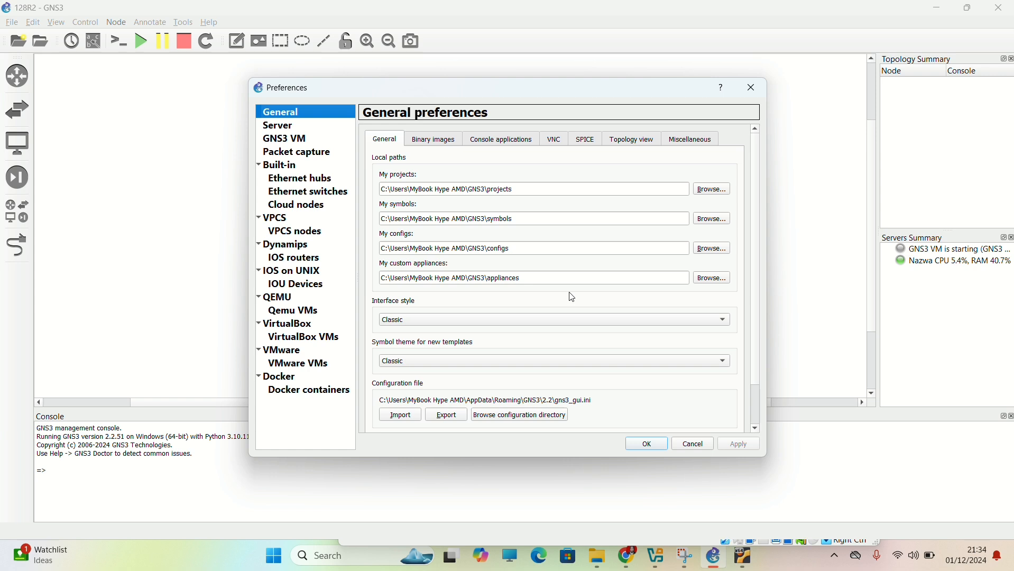
{"action": "left_click", "coordinate": [306, 339]}
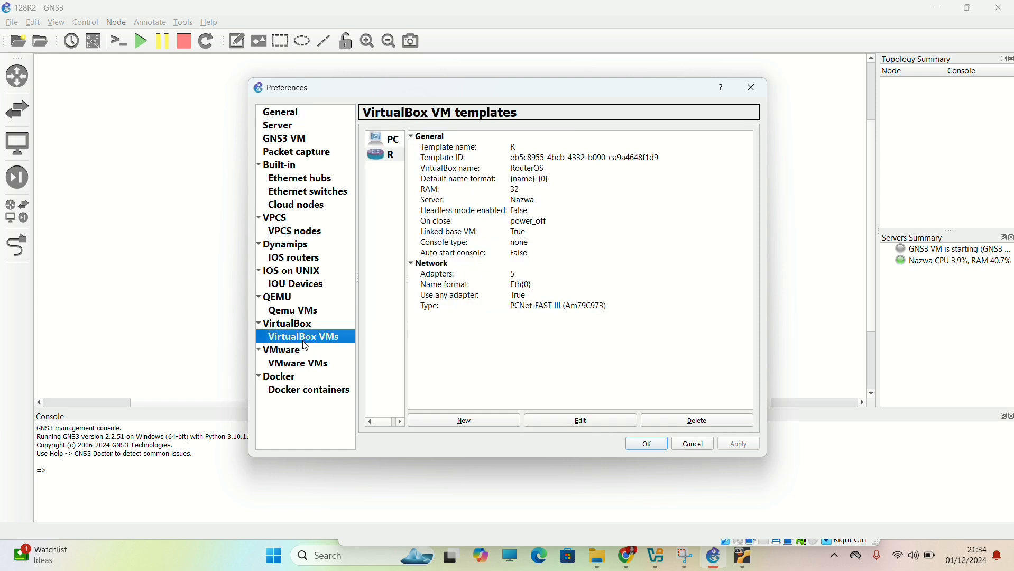
{"action": "left_click", "coordinate": [389, 142]}
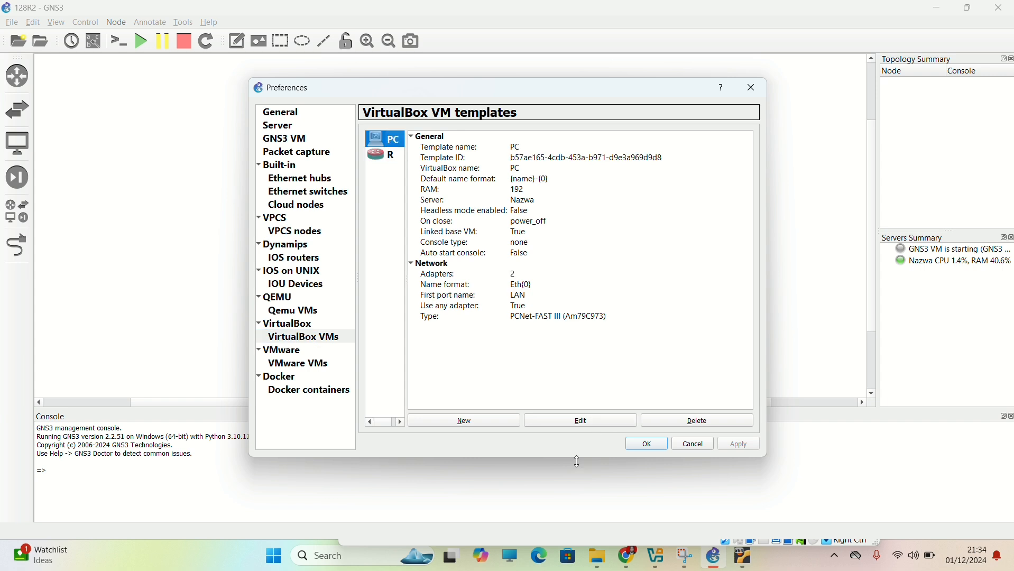
{"action": "left_click", "coordinate": [646, 445]}
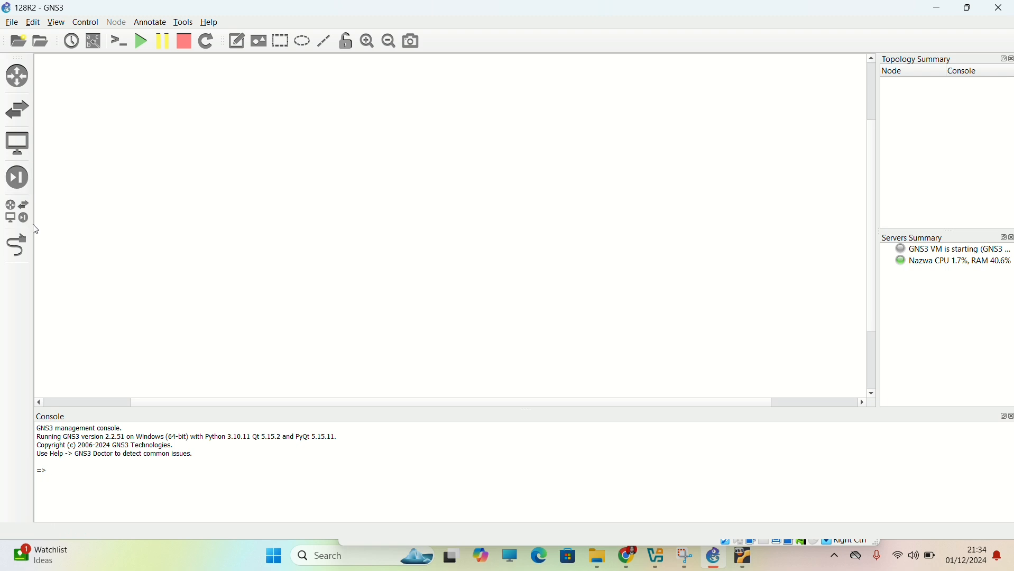
Add four PC nodes to the empty workspace: three in a lower row and PC-4 above PC-3.
{"action": "left_click", "coordinate": [17, 211]}
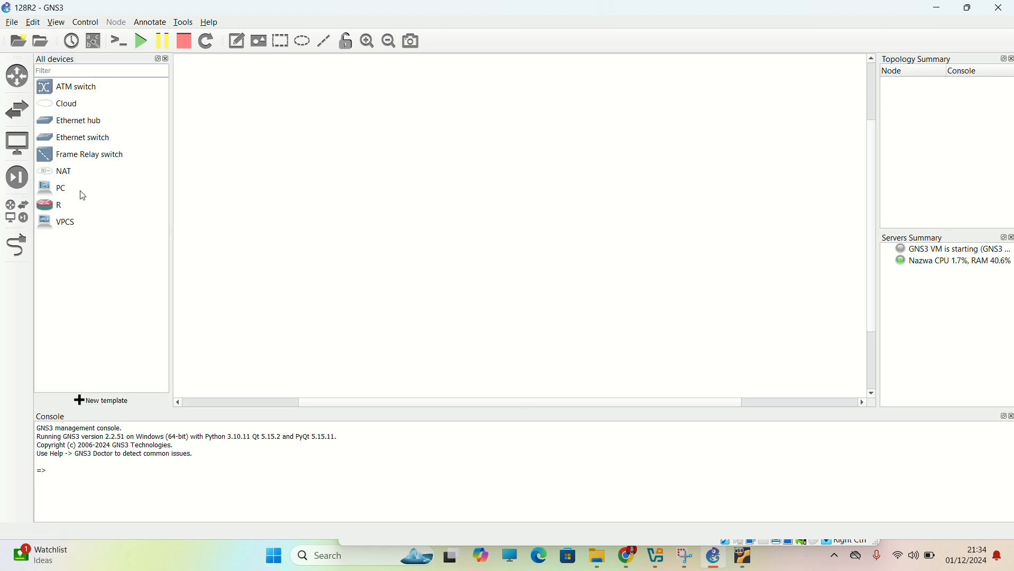
{"action": "left_click_drag", "start_coordinate": [83, 192], "coordinate": [355, 290]}
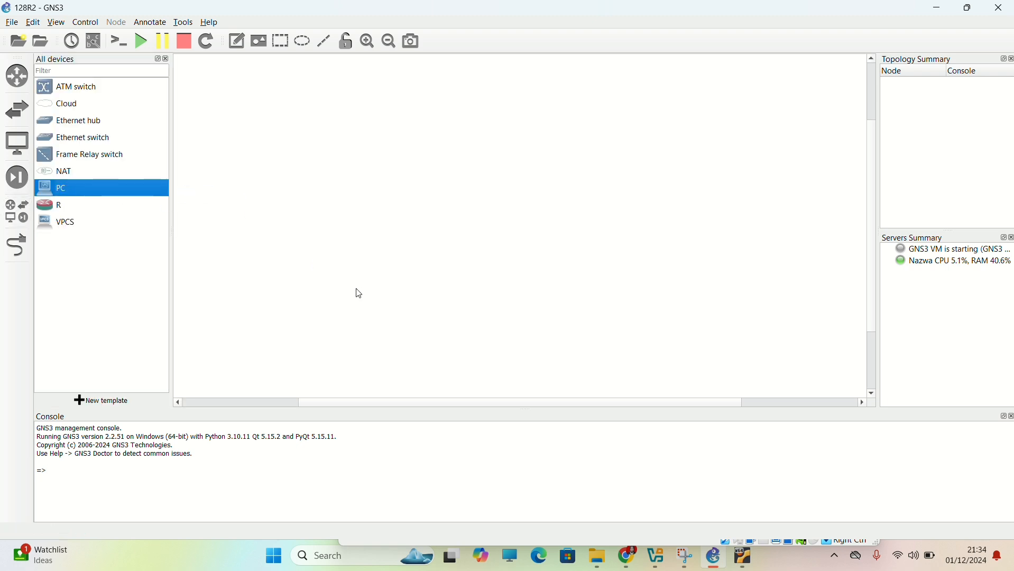
{"action": "left_click_drag", "start_coordinate": [105, 194], "coordinate": [470, 300]}
{"action": "left_click_drag", "start_coordinate": [60, 187], "coordinate": [663, 328]}
{"action": "left_click_drag", "start_coordinate": [60, 187], "coordinate": [671, 167]}
{"action": "left_click_drag", "start_coordinate": [671, 341], "coordinate": [663, 321]}
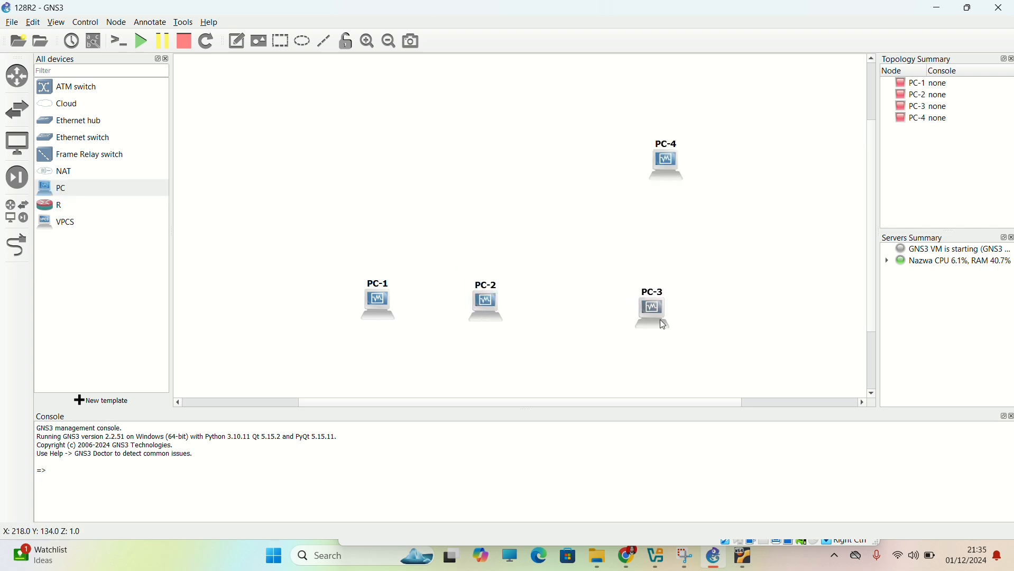
Add three R routers in a triangle above the PCs, with R-3 on top, and adjust the PC-3 and PC-4 positions.
{"action": "left_click_drag", "start_coordinate": [72, 206], "coordinate": [395, 198]}
{"action": "left_click_drag", "start_coordinate": [110, 210], "coordinate": [591, 222]}
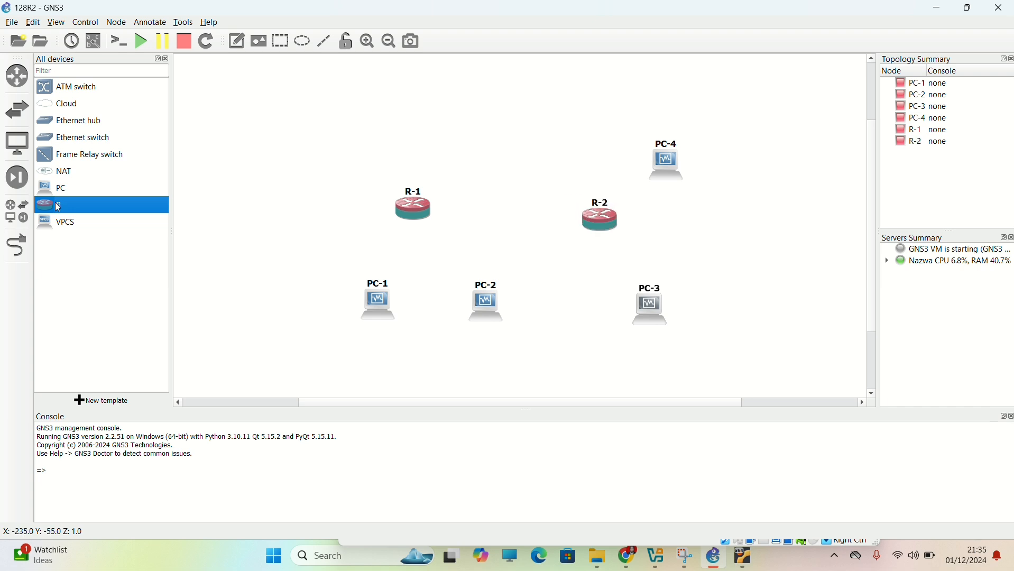
{"action": "left_click_drag", "start_coordinate": [58, 204], "coordinate": [509, 126]}
{"action": "left_click_drag", "start_coordinate": [651, 339], "coordinate": [651, 330]}
{"action": "left_click_drag", "start_coordinate": [658, 195], "coordinate": [655, 144]}
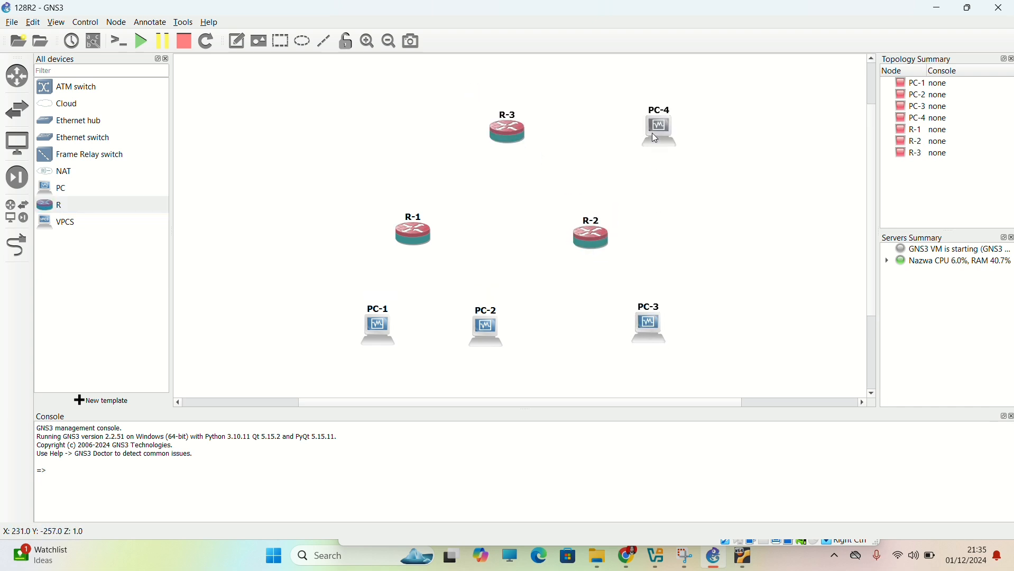
Change the hostname of PC-4 to Webserv.
{"action": "double_click", "coordinate": [662, 110]}
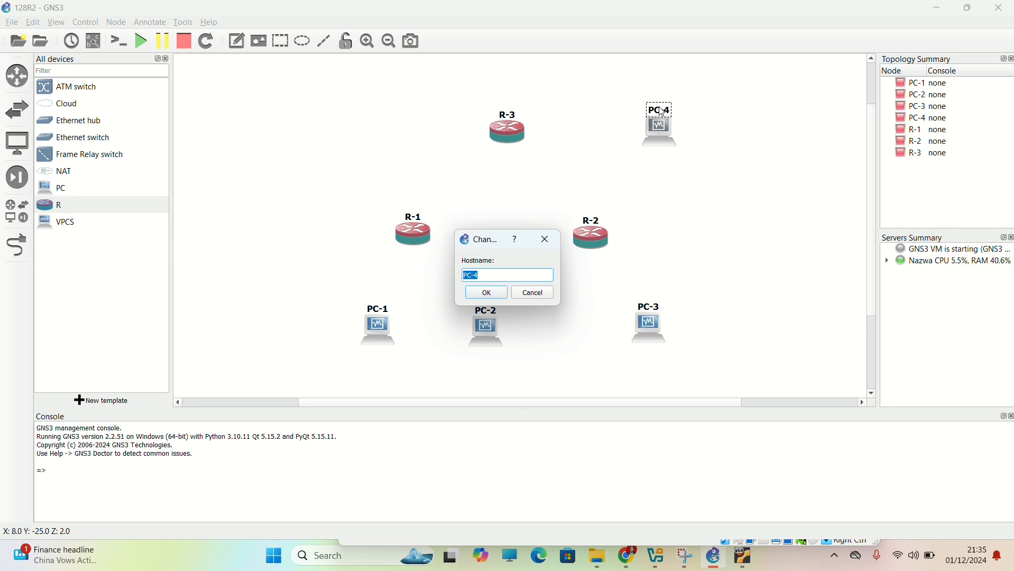
{"action": "type", "text": "Webserv"}
{"action": "key", "text": "Return"}
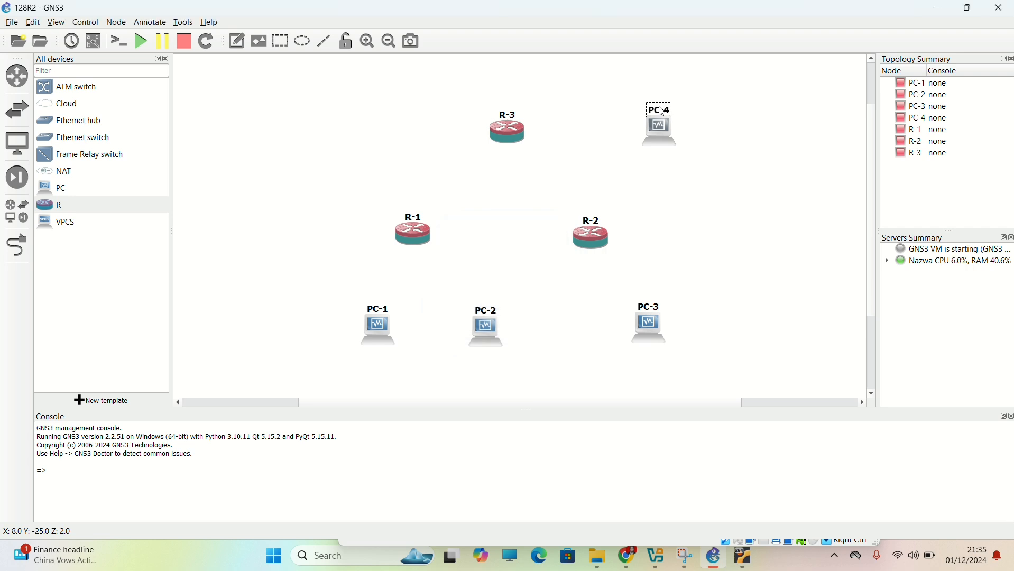
Change the Webserv node's symbol to the Classic server symbol, filtering the symbols library by "server".
{"action": "right_click", "coordinate": [662, 134]}
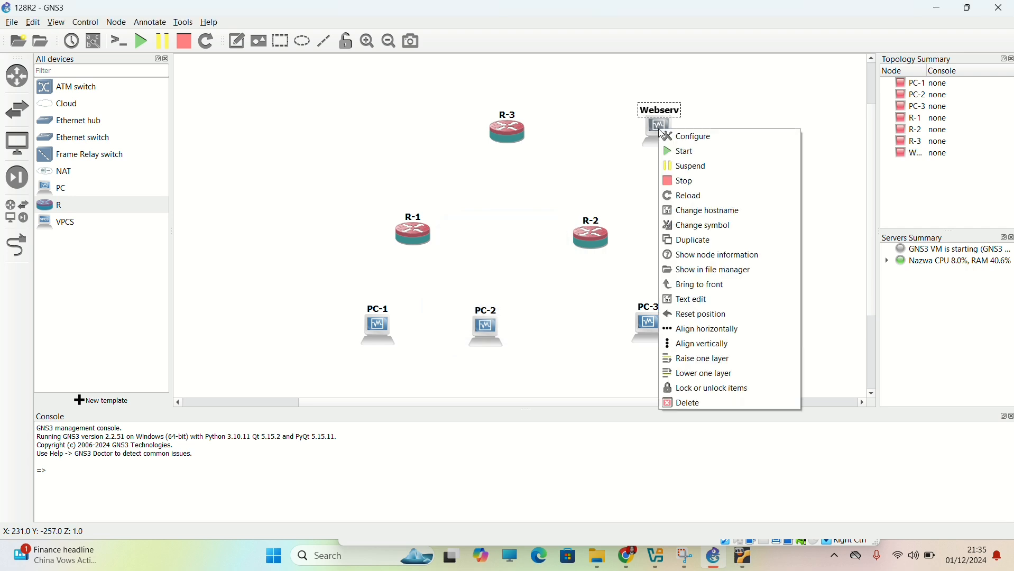
{"action": "left_click", "coordinate": [713, 231]}
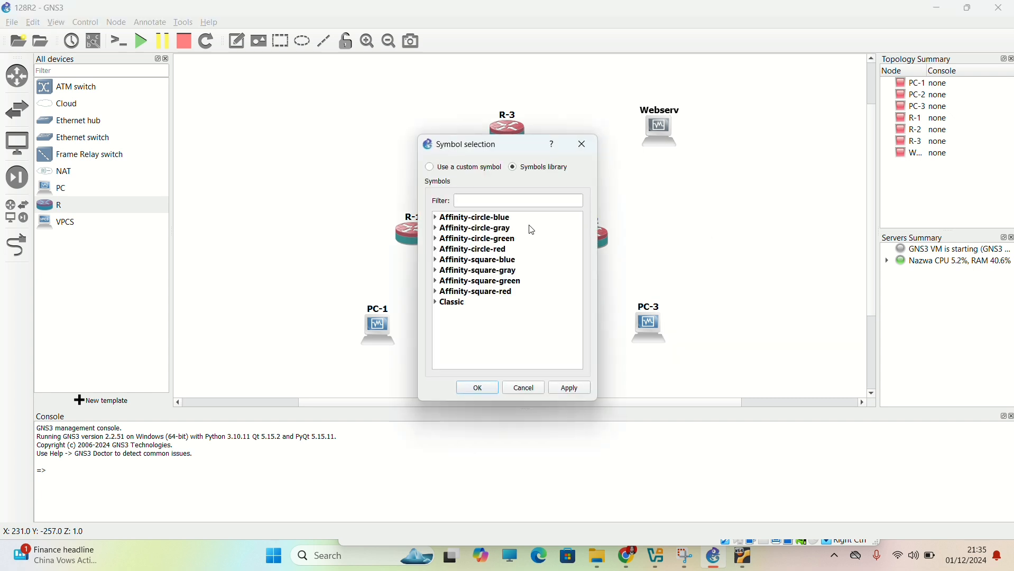
{"action": "left_click", "coordinate": [507, 202]}
{"action": "type", "text": "server"}
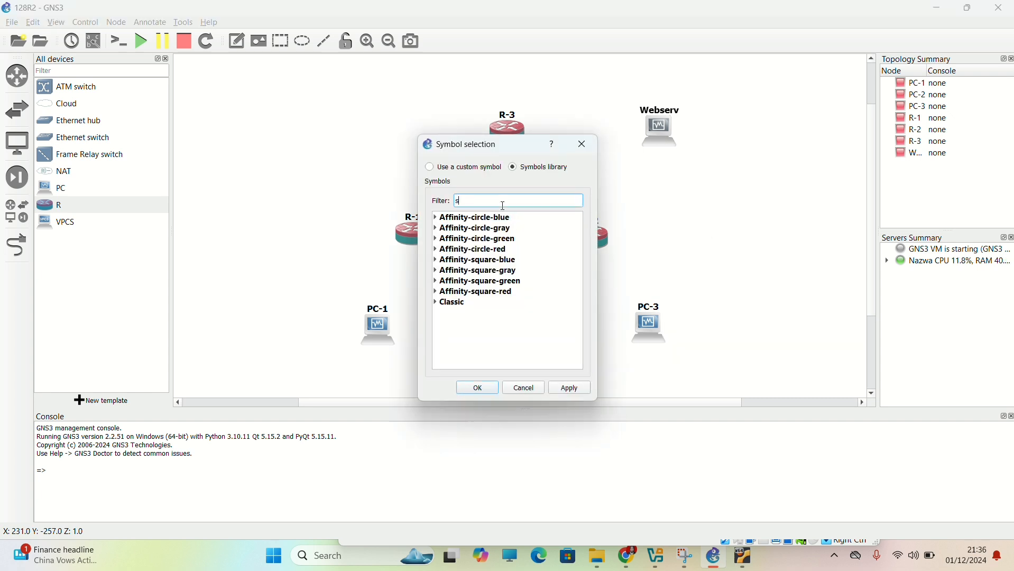
{"action": "left_click", "coordinate": [442, 303]}
{"action": "left_click", "coordinate": [439, 302]}
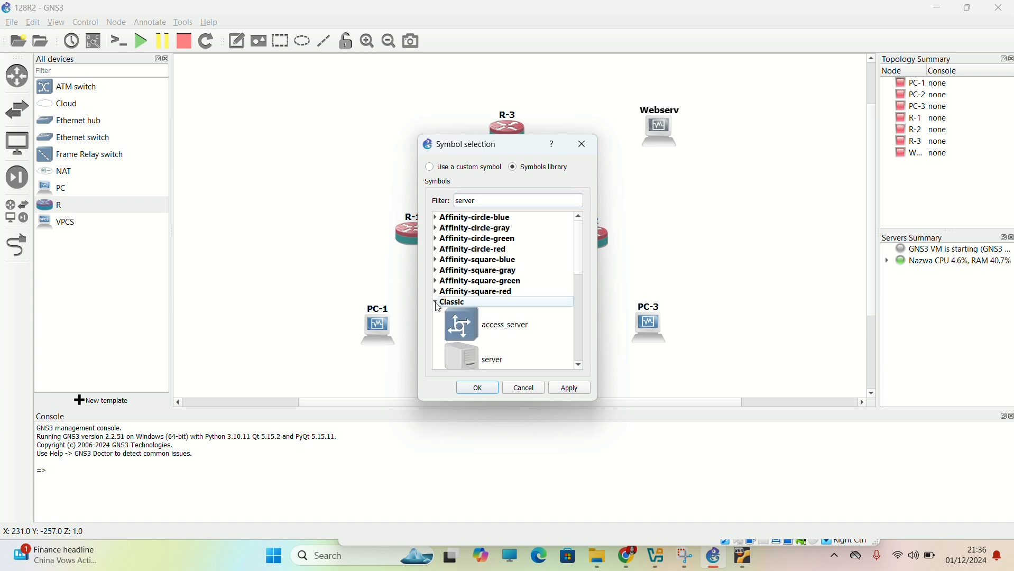
{"action": "left_click", "coordinate": [493, 370]}
{"action": "left_click", "coordinate": [495, 391]}
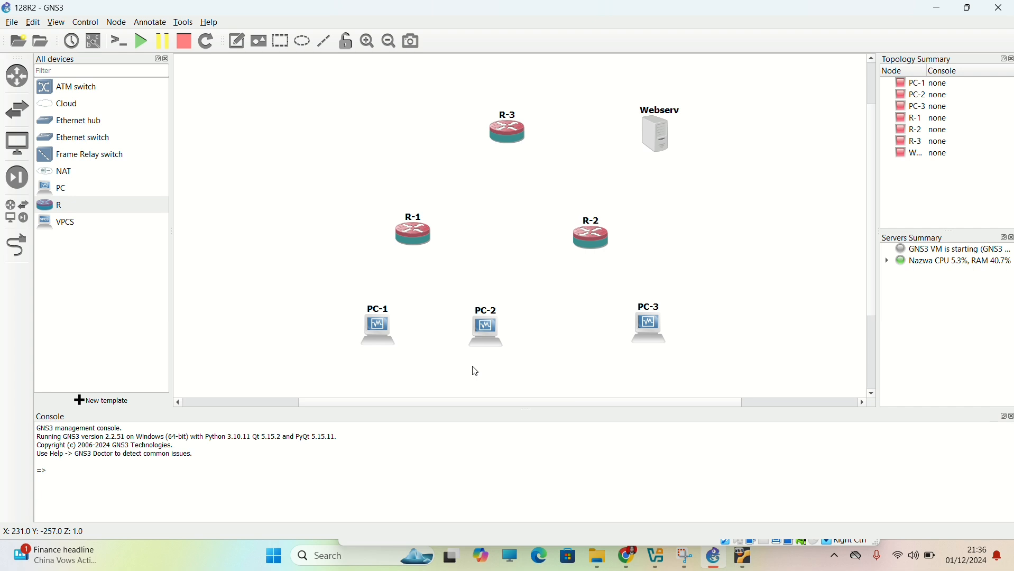
Link R-1 Eth0 to R-2 Eth0.
{"action": "left_click", "coordinate": [17, 245]}
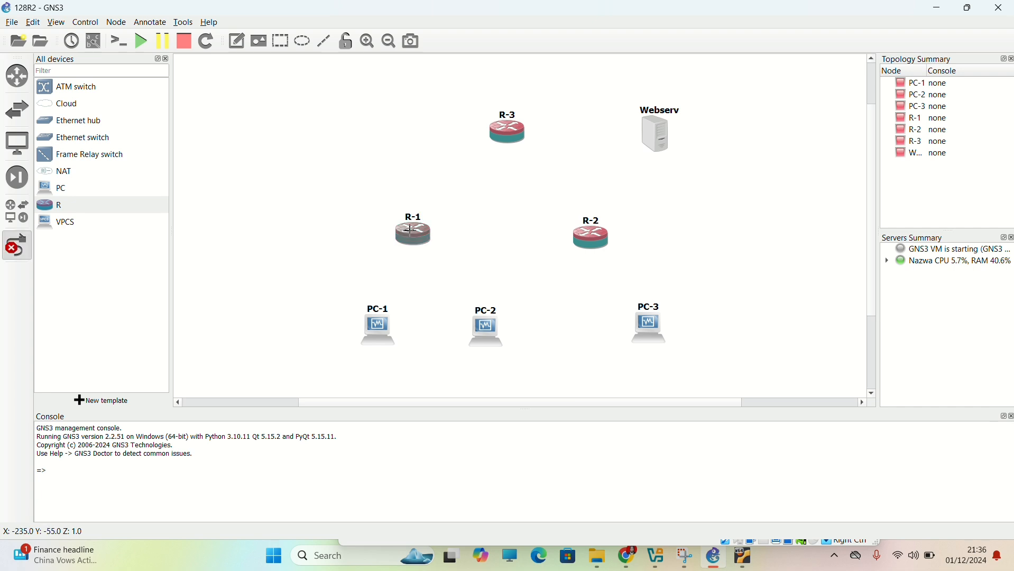
{"action": "left_click", "coordinate": [411, 232]}
{"action": "left_click", "coordinate": [443, 239]}
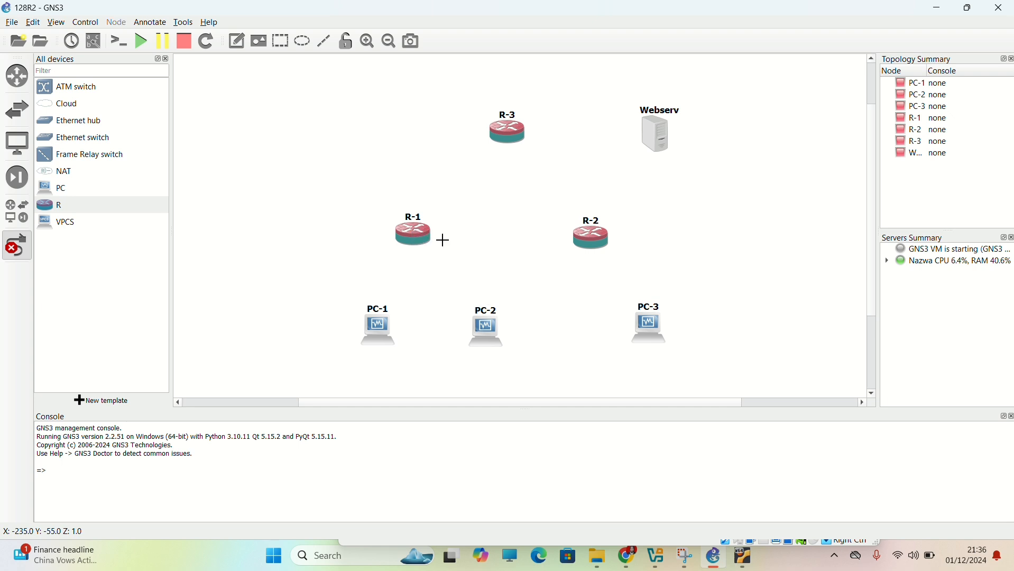
{"action": "left_click", "coordinate": [597, 235]}
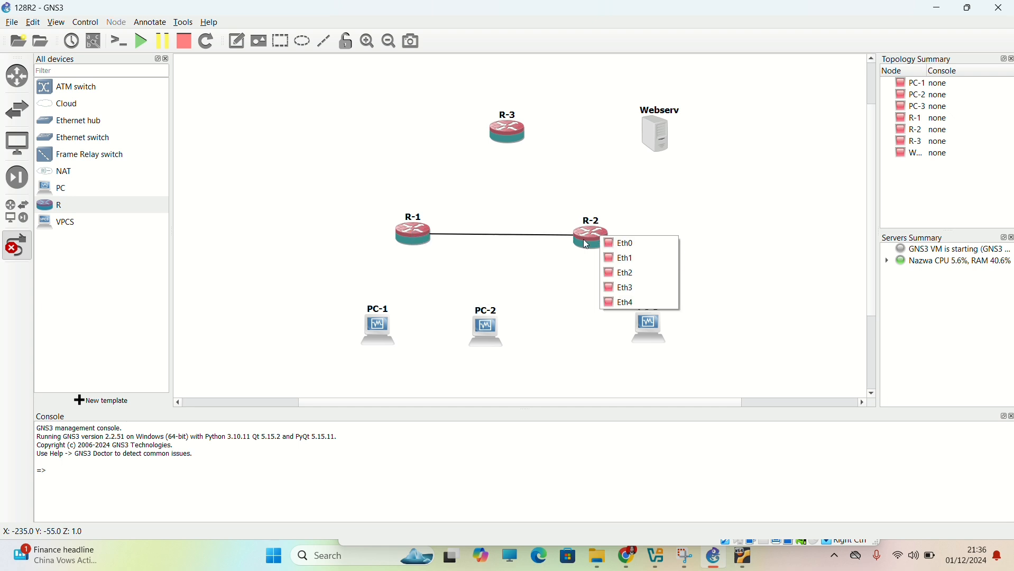
{"action": "left_click", "coordinate": [617, 242]}
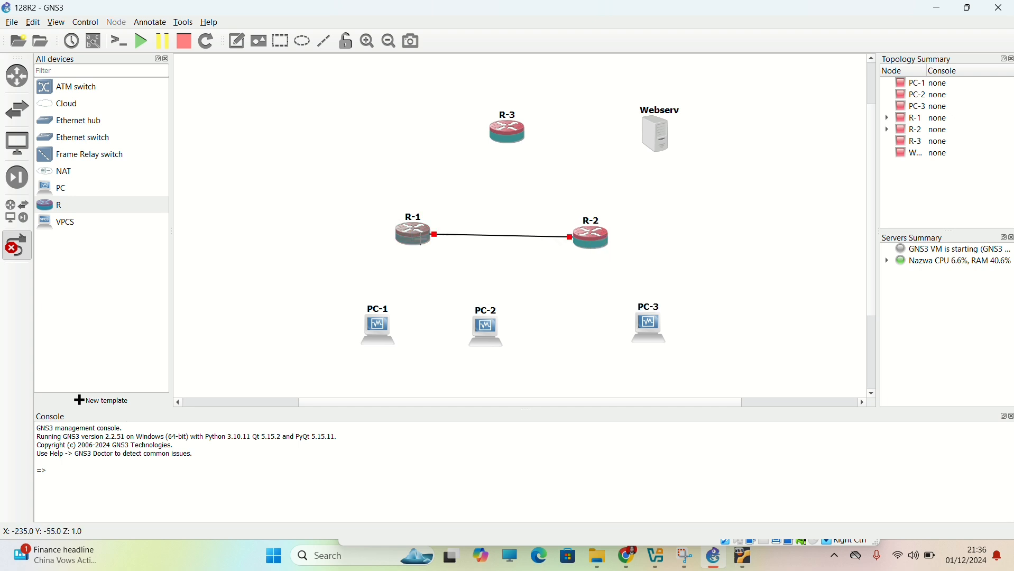
Link R-3 to both lower routers: R-1 Eth1 to R-3 Eth0, and R-2 Eth1 to R-3 Eth1.
{"action": "left_click", "coordinate": [420, 240]}
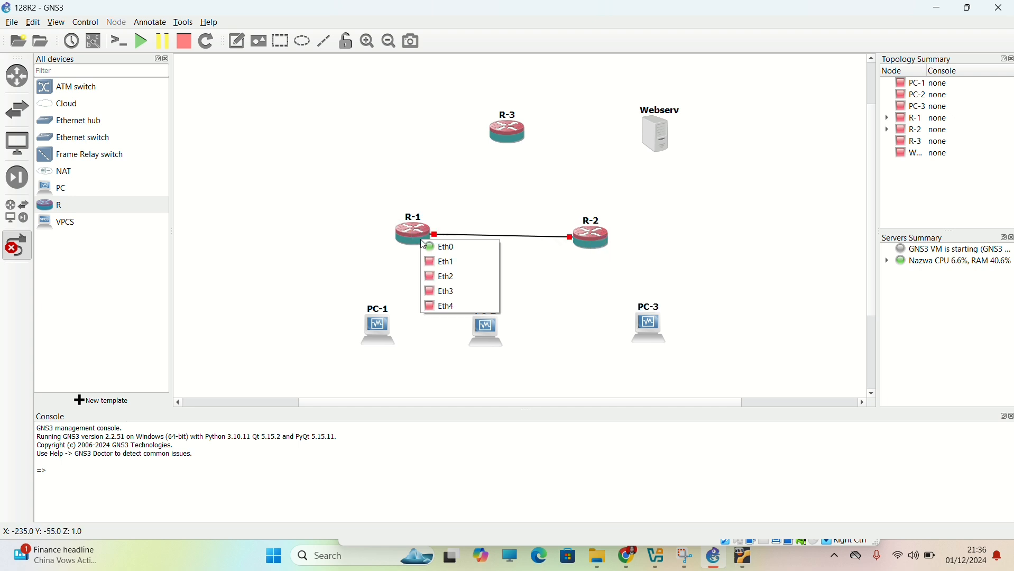
{"action": "left_click", "coordinate": [449, 262]}
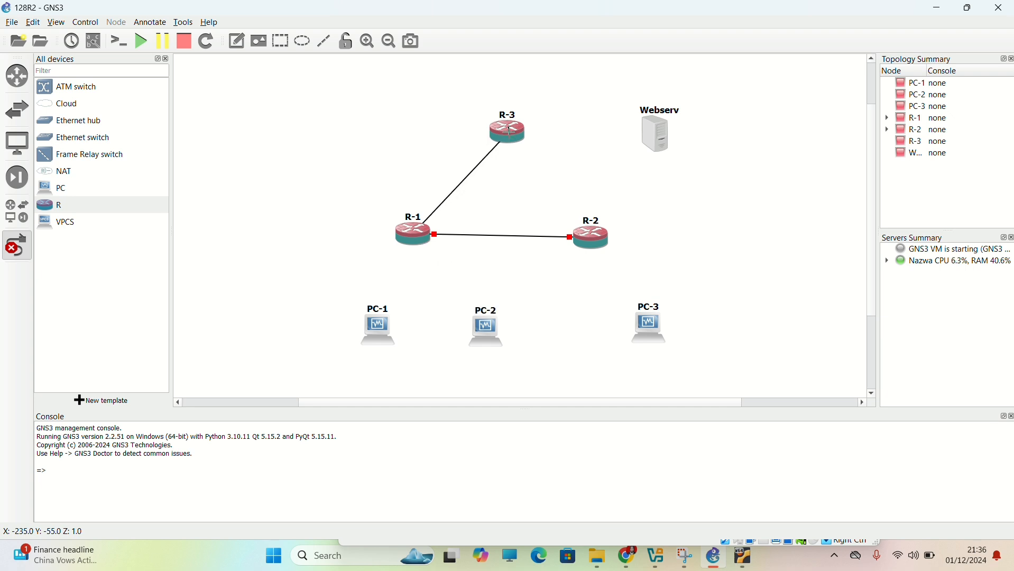
{"action": "left_click", "coordinate": [512, 138]}
{"action": "left_click", "coordinate": [514, 140]}
{"action": "left_click", "coordinate": [597, 236]}
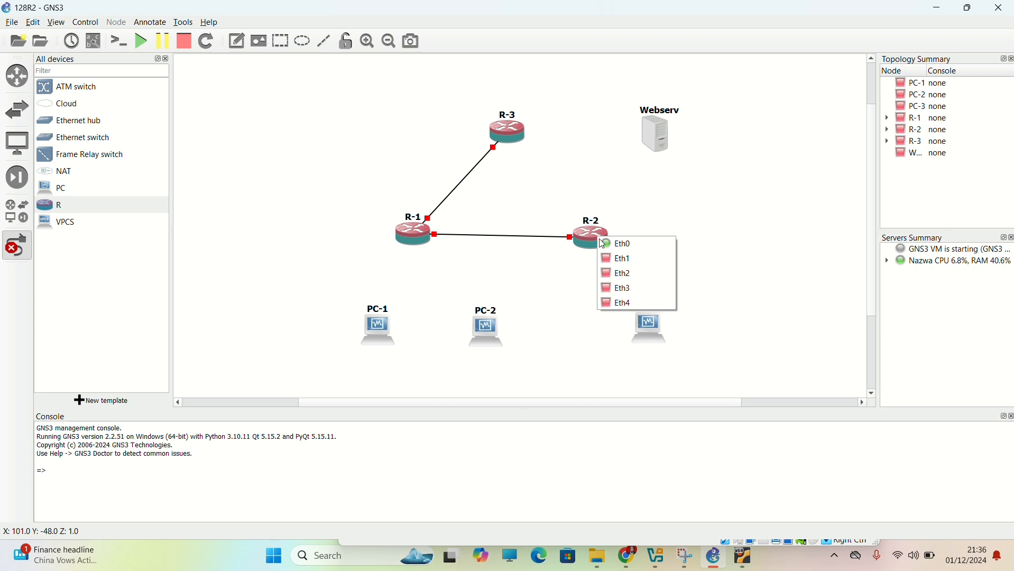
{"action": "left_click", "coordinate": [617, 259]}
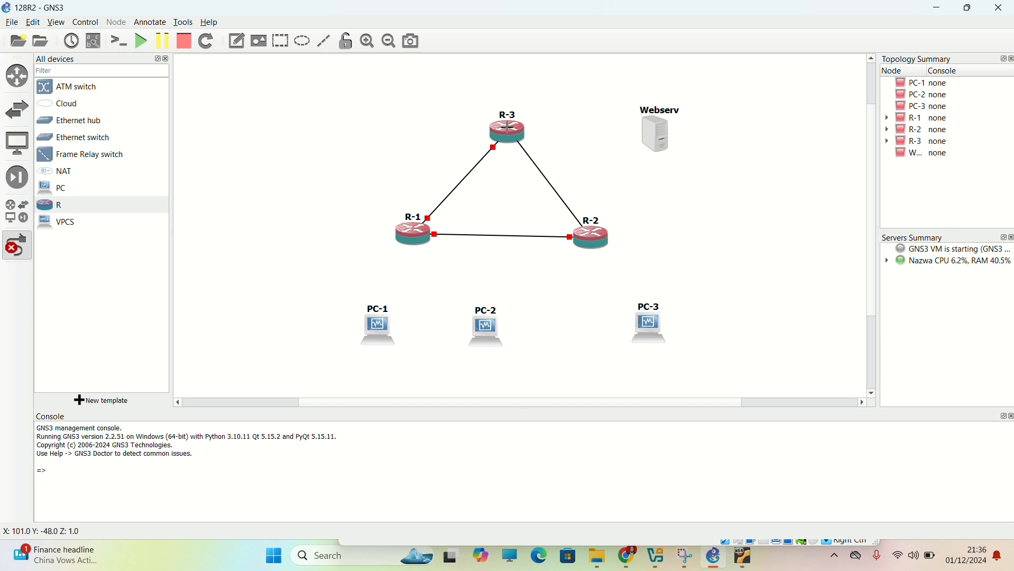
{"action": "left_click", "coordinate": [507, 128]}
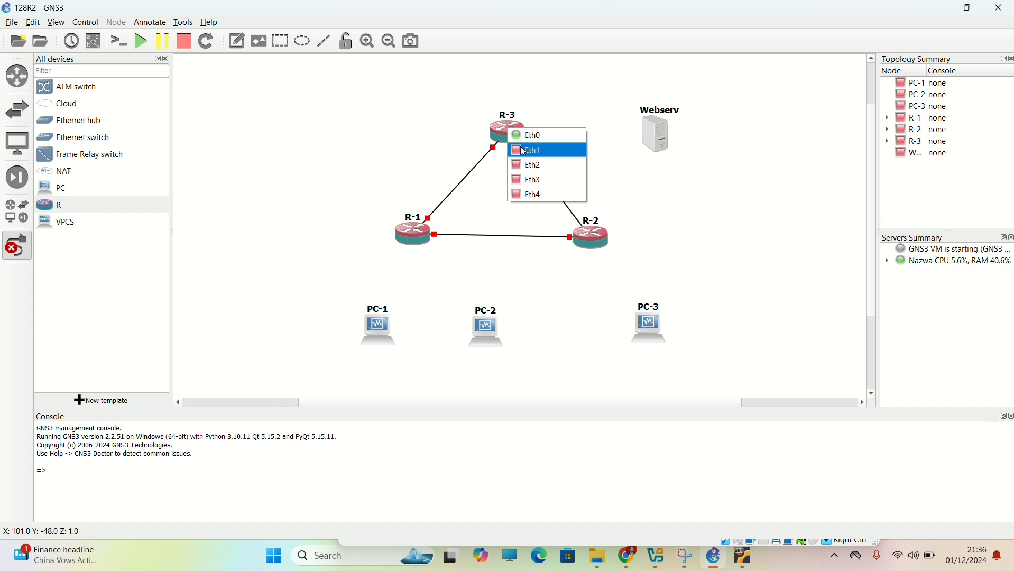
{"action": "left_click", "coordinate": [547, 149]}
Connect two PCs to R-1: the PC-1 LAN port to Eth2 and the PC-2 LAN port to Eth3.
{"action": "left_click", "coordinate": [382, 337]}
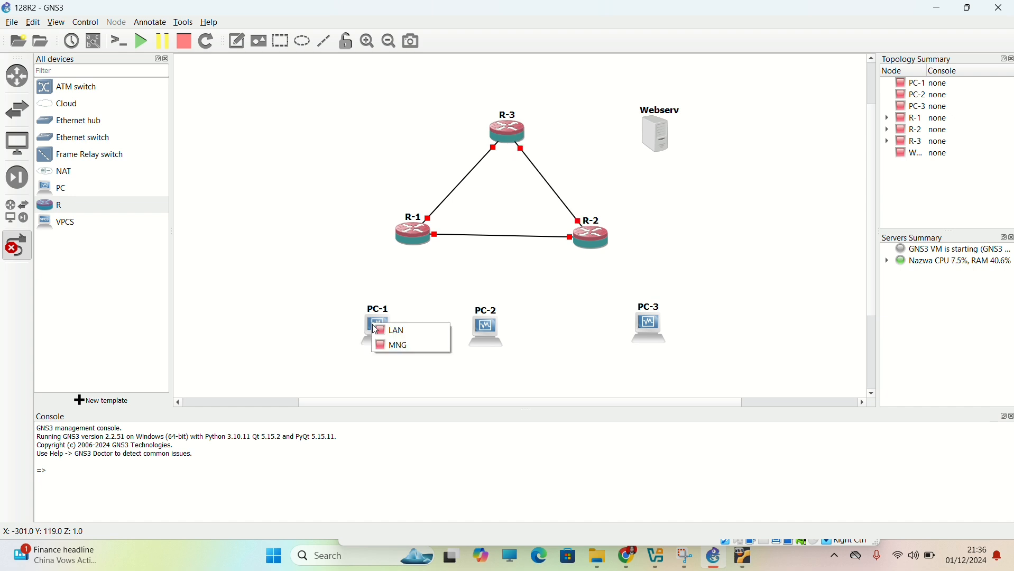
{"action": "left_click", "coordinate": [402, 329]}
{"action": "left_click", "coordinate": [412, 231]}
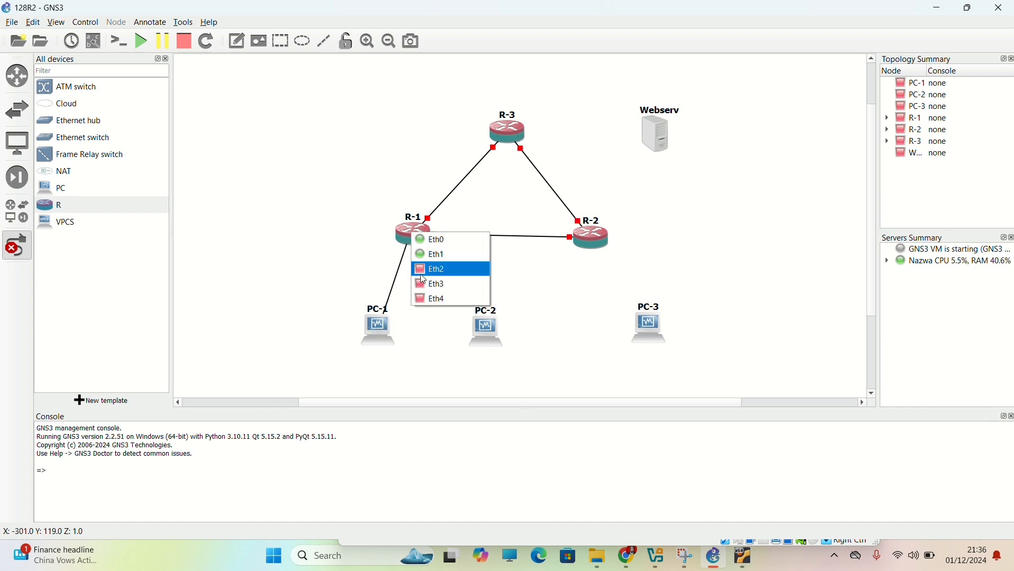
{"action": "left_click", "coordinate": [433, 267]}
{"action": "left_click", "coordinate": [469, 323]}
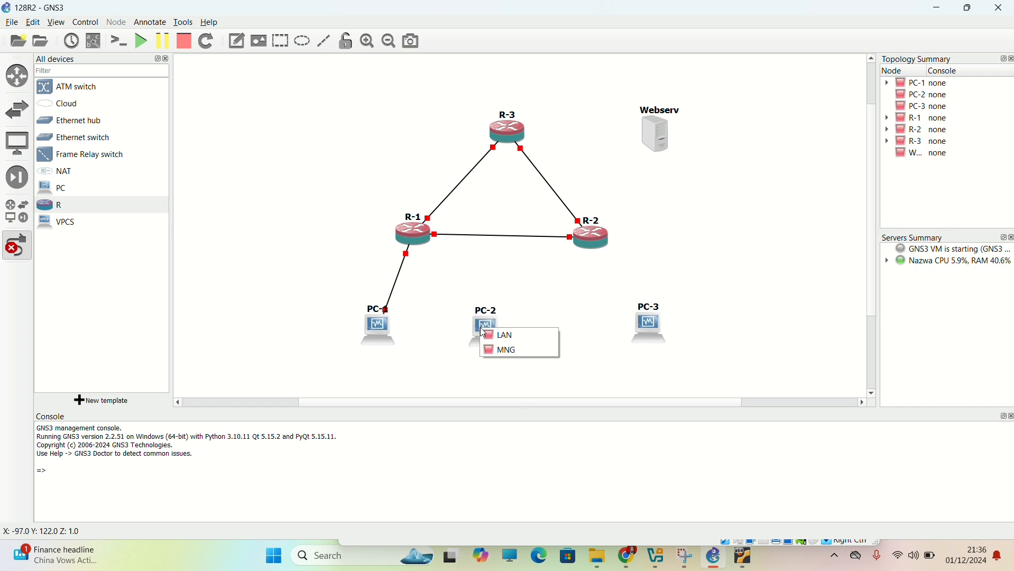
{"action": "left_click", "coordinate": [491, 334]}
{"action": "left_click", "coordinate": [415, 232]}
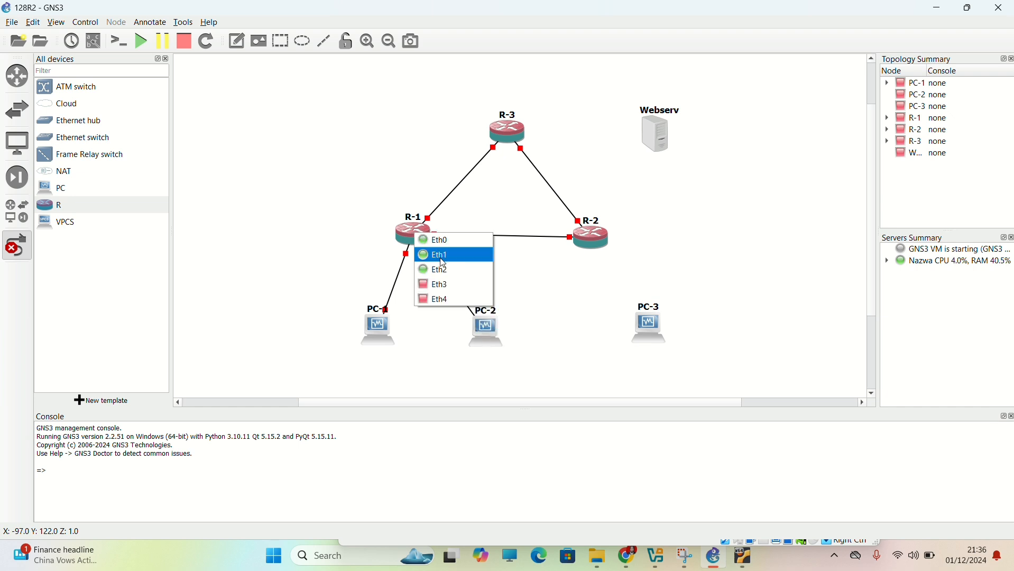
{"action": "left_click", "coordinate": [447, 286]}
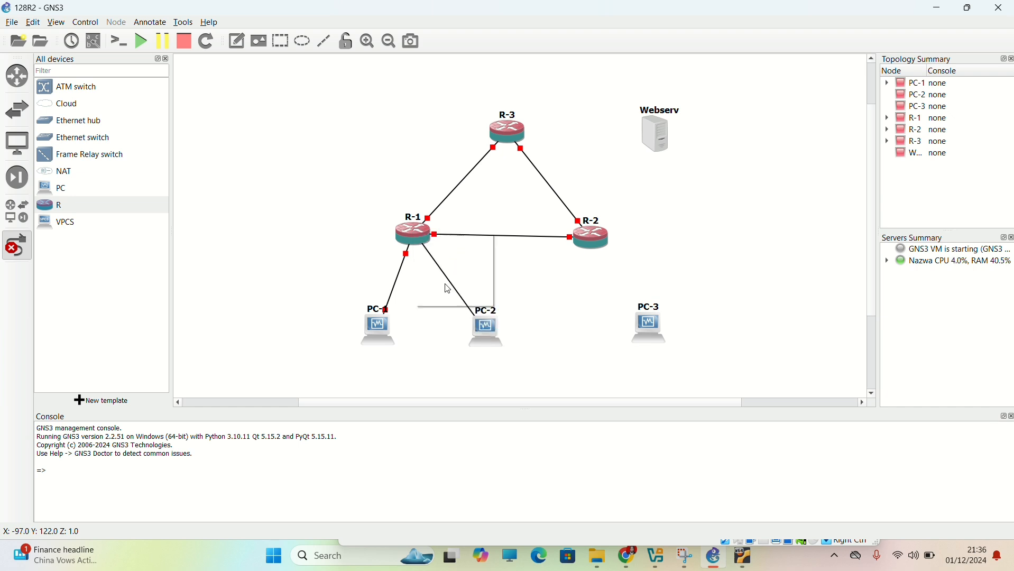
Link the LAN port of PC-3 to R-2 Eth2.
{"action": "left_click", "coordinate": [649, 332]}
{"action": "left_click", "coordinate": [656, 337]}
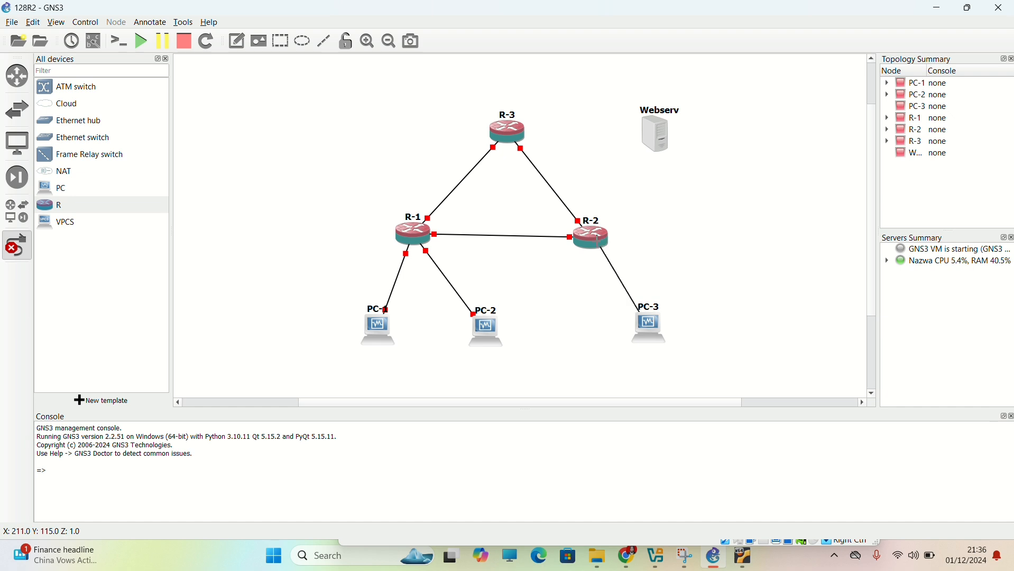
{"action": "left_click", "coordinate": [591, 242]}
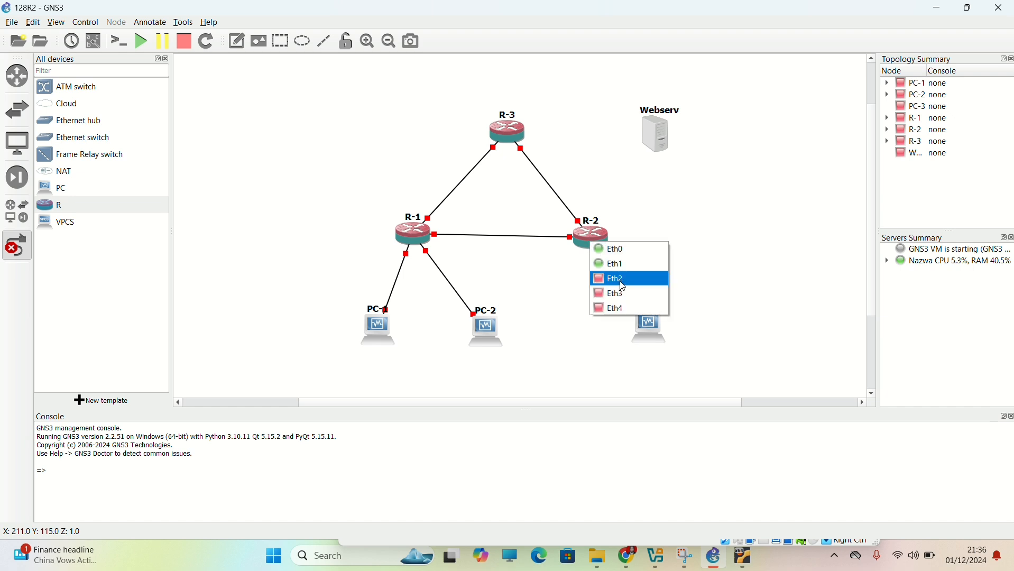
{"action": "left_click", "coordinate": [621, 279]}
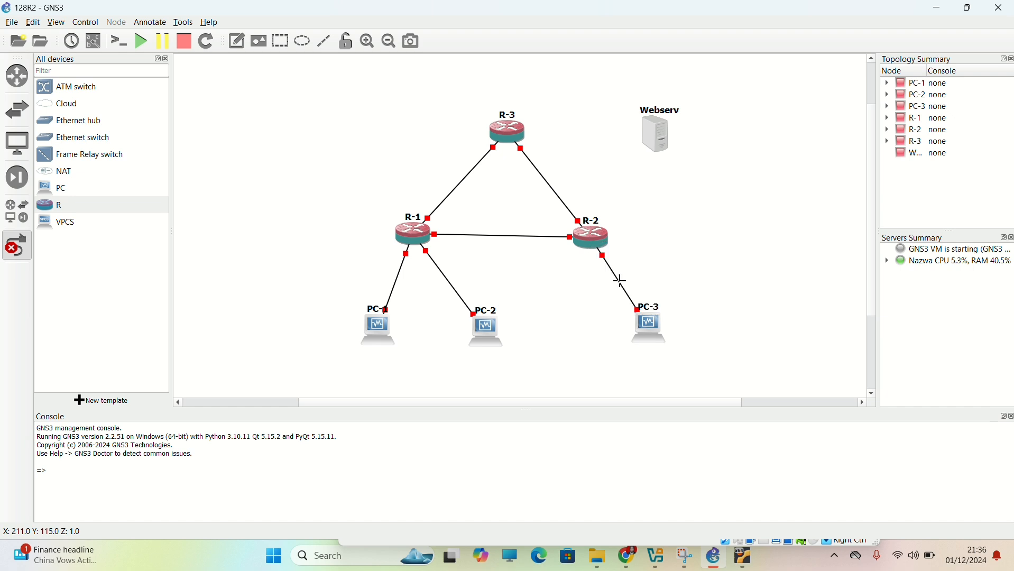
Link R-3 Eth2 to the Webserv node.
{"action": "left_click", "coordinate": [514, 130]}
{"action": "left_click", "coordinate": [542, 170]}
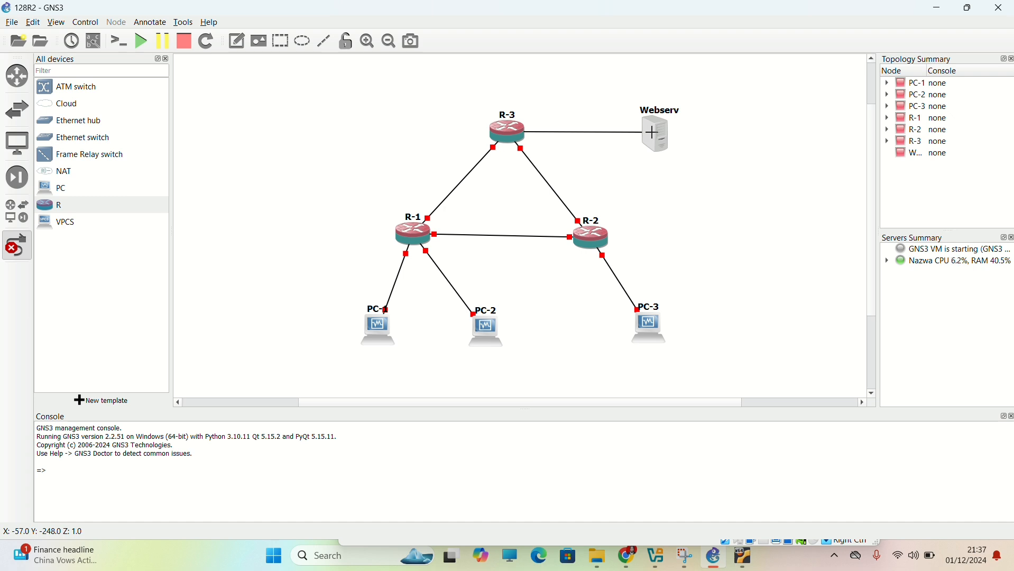
{"action": "left_click", "coordinate": [655, 133]}
{"action": "left_click", "coordinate": [666, 147]}
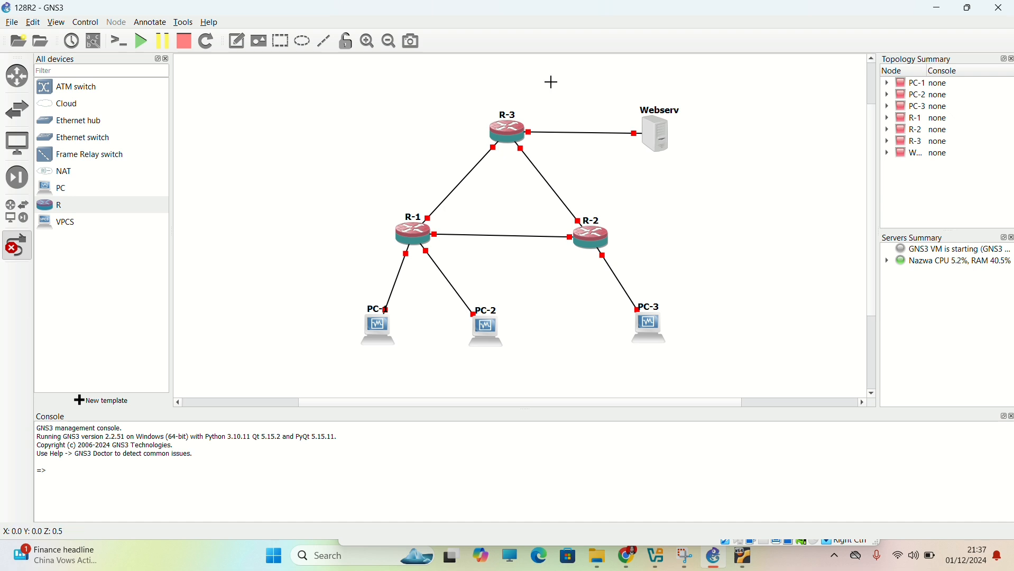
Start all devices in the 128R2 topology.
{"action": "left_click", "coordinate": [143, 44]}
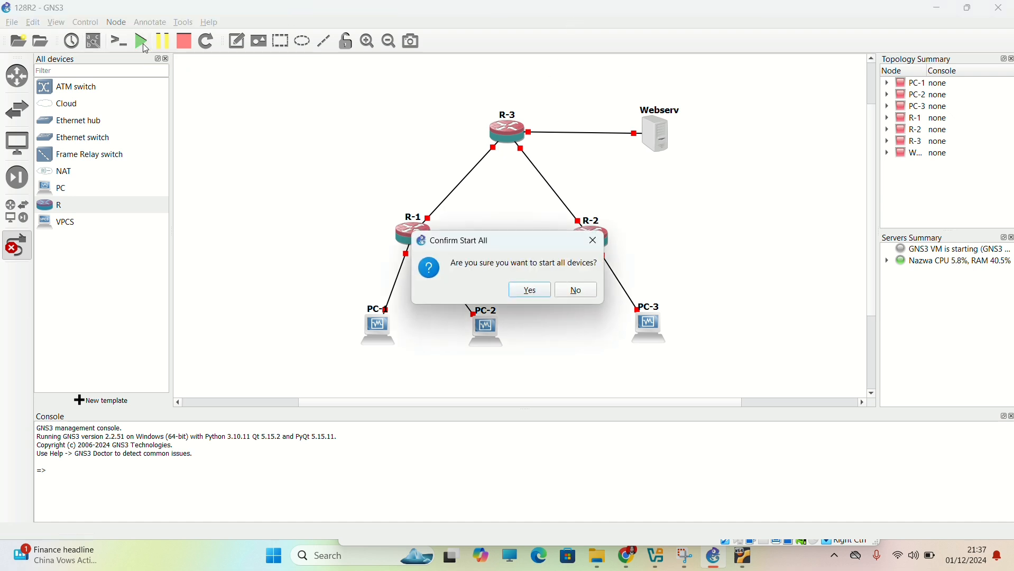
{"action": "left_click", "coordinate": [525, 298]}
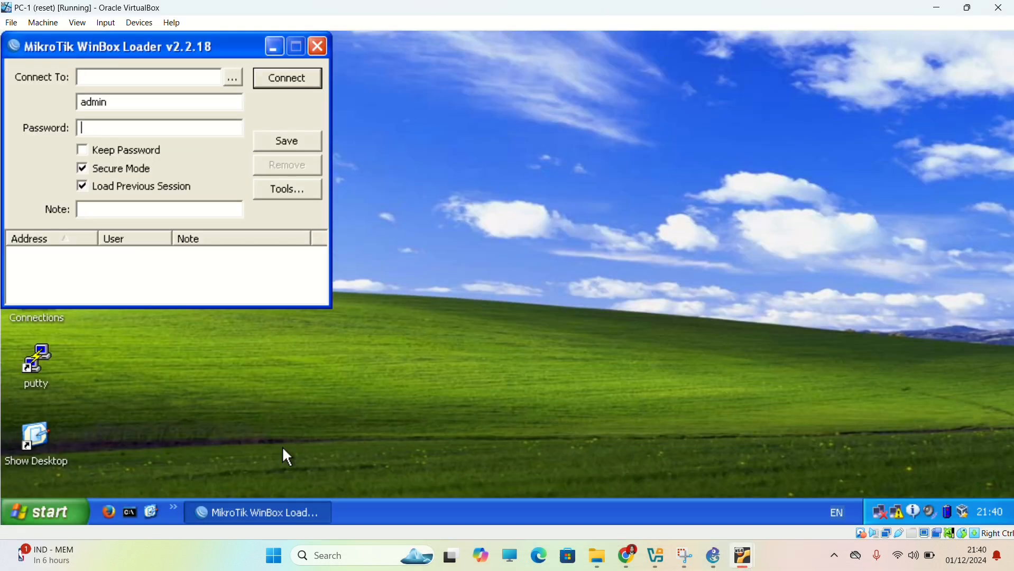
In the PC-1 virtual machine, connect WinBox as admin to the discovered MikroTik router 08:00:27:A3:63:53.
{"action": "left_click", "coordinate": [233, 78]}
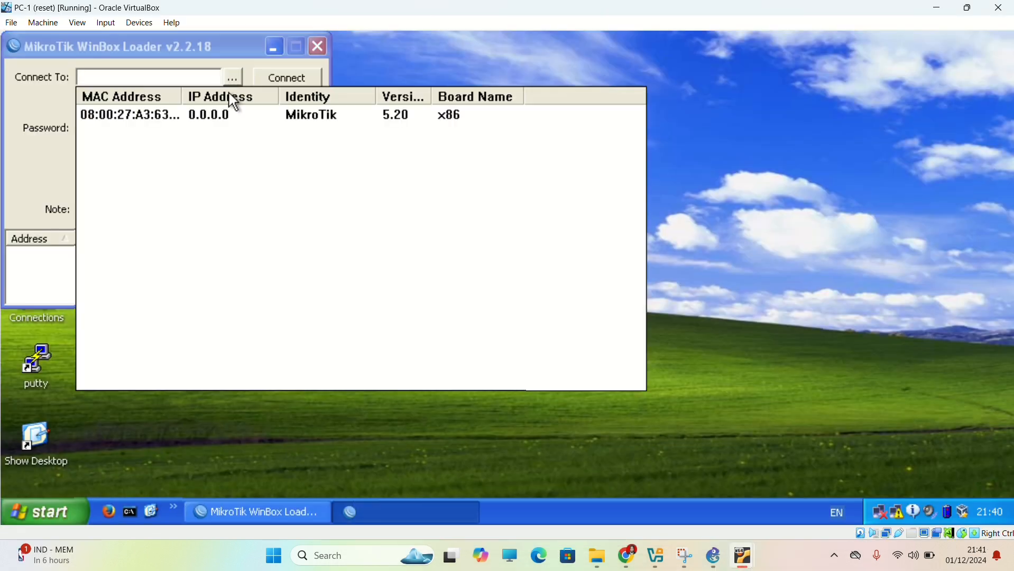
{"action": "left_click", "coordinate": [136, 120]}
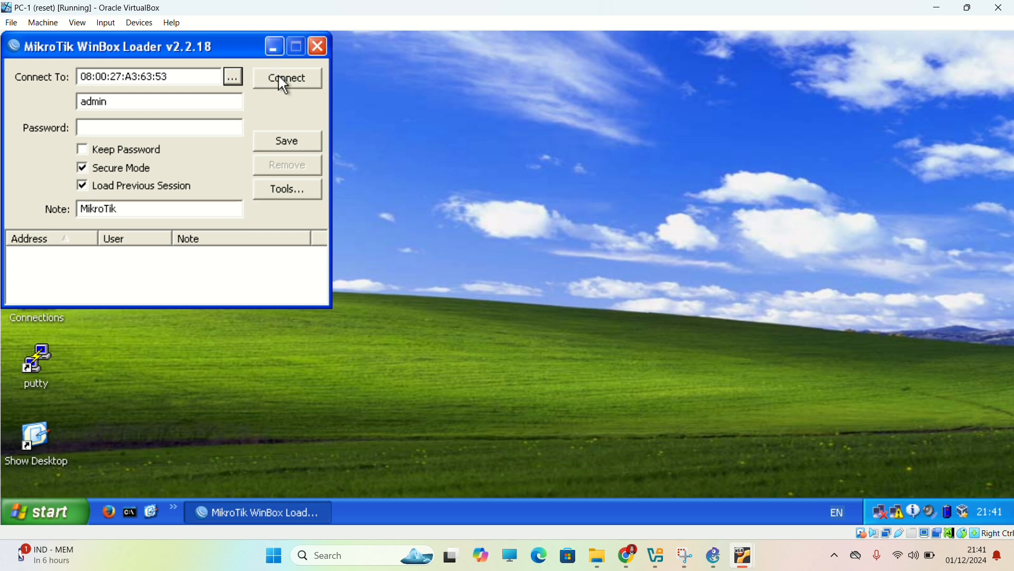
{"action": "left_click", "coordinate": [278, 74]}
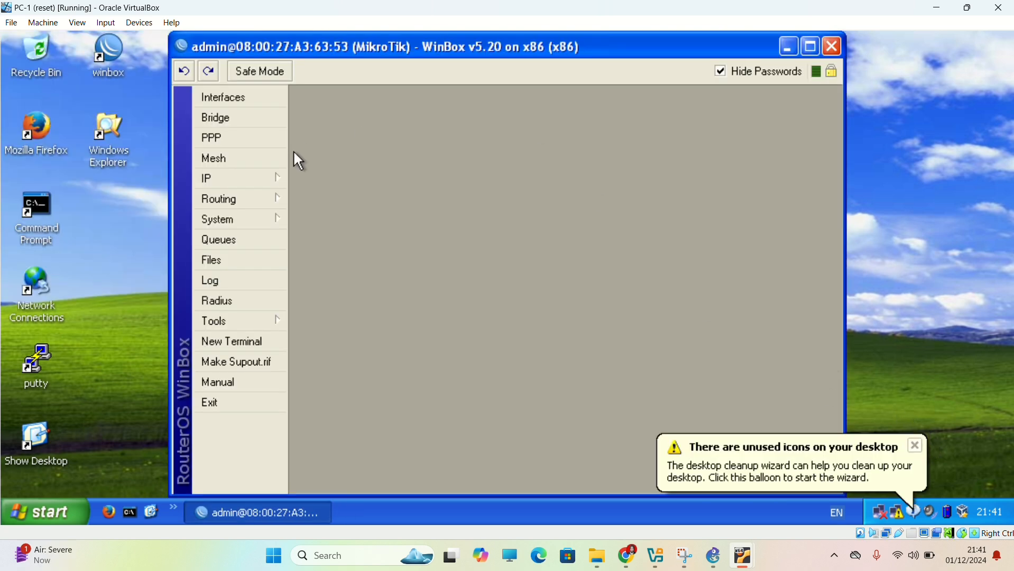
Add the IP address 12.12.12.1/24 on interface ether1 in the router's address list.
{"action": "left_click", "coordinate": [267, 179]}
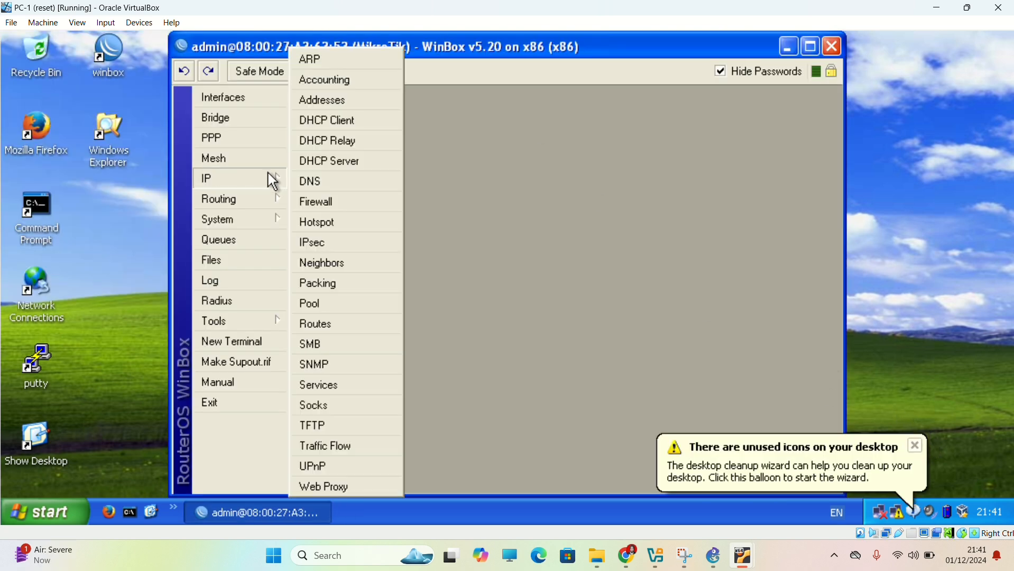
{"action": "left_click", "coordinate": [338, 100]}
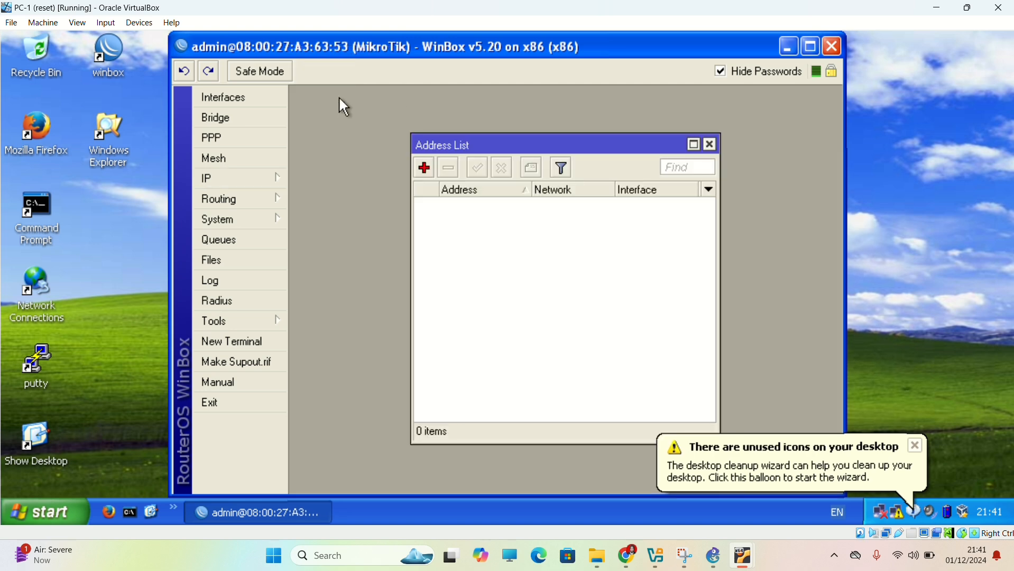
{"action": "left_click", "coordinate": [424, 167]}
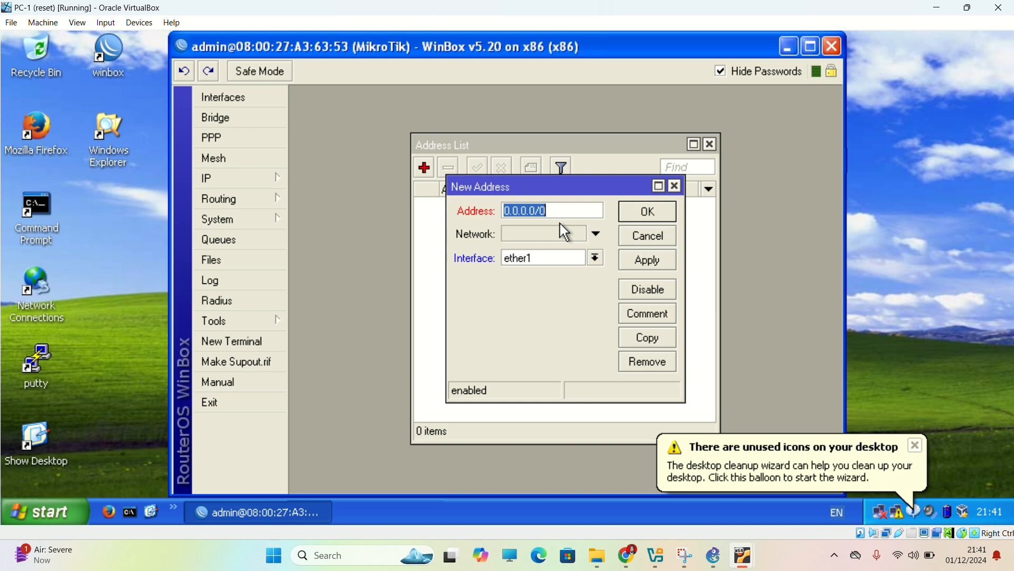
{"action": "type", "text": "12.12"}
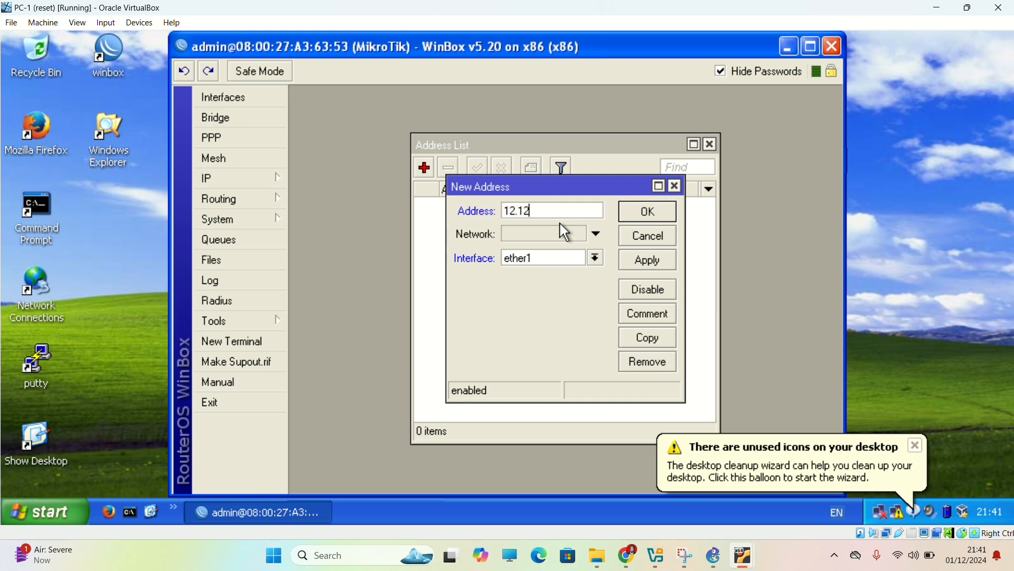
{"action": "type", "text": ".12.1"}
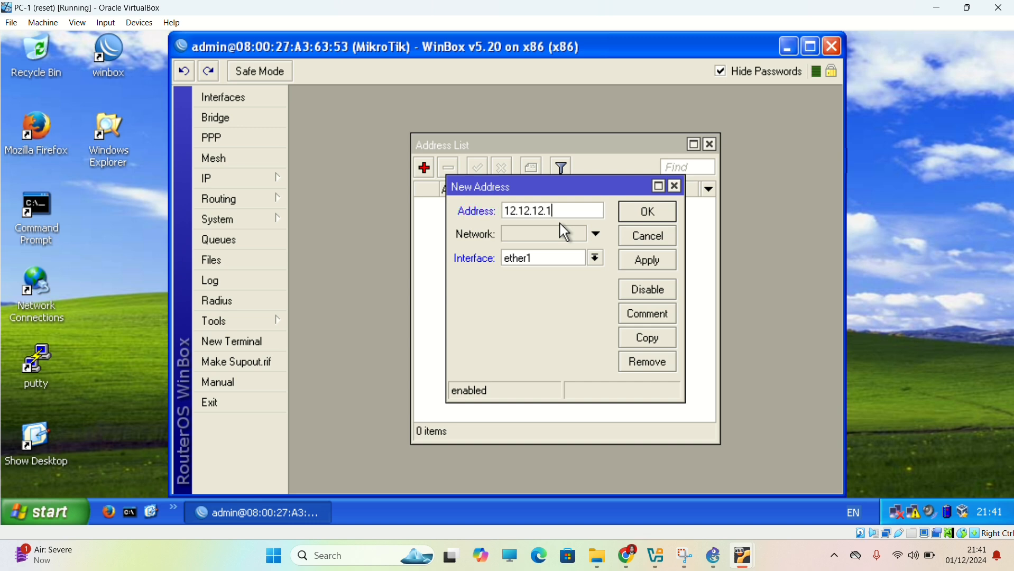
{"action": "type", "text": "/24"}
{"action": "left_click", "coordinate": [648, 261]}
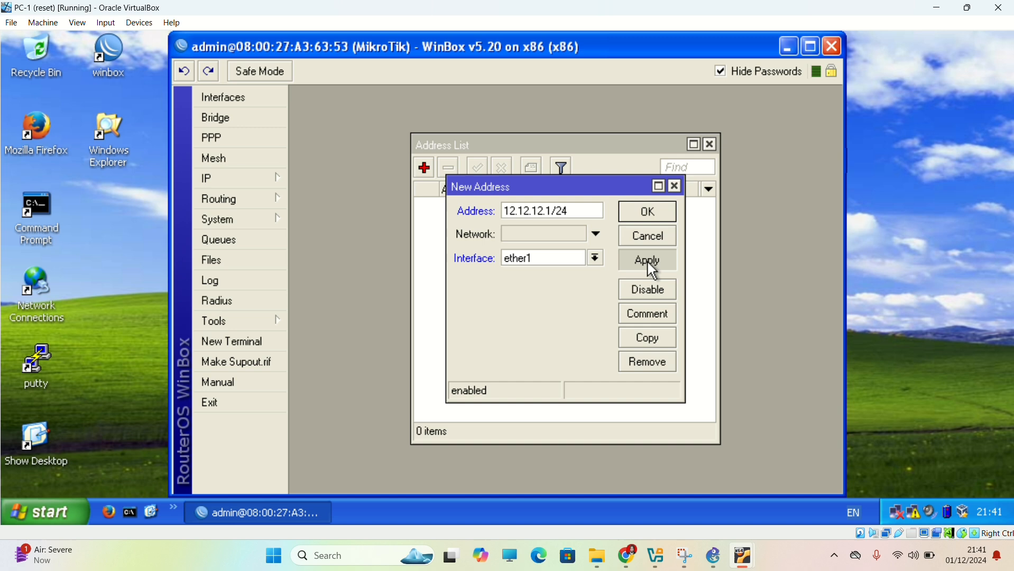
{"action": "left_click", "coordinate": [650, 212]}
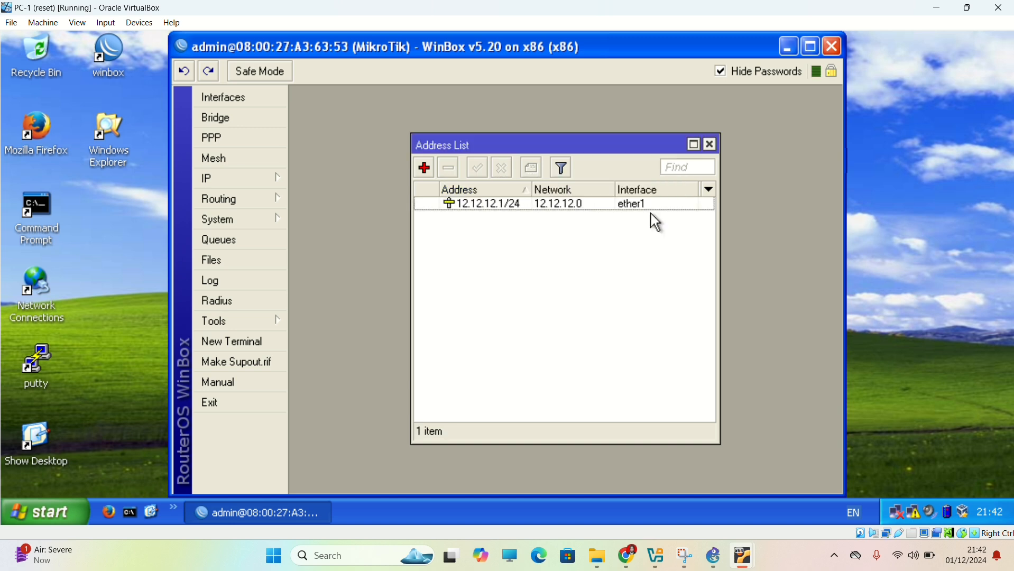
Add the IP address 13.13.13.1/24 on interface ether2 of the router.
{"action": "left_click", "coordinate": [425, 168]}
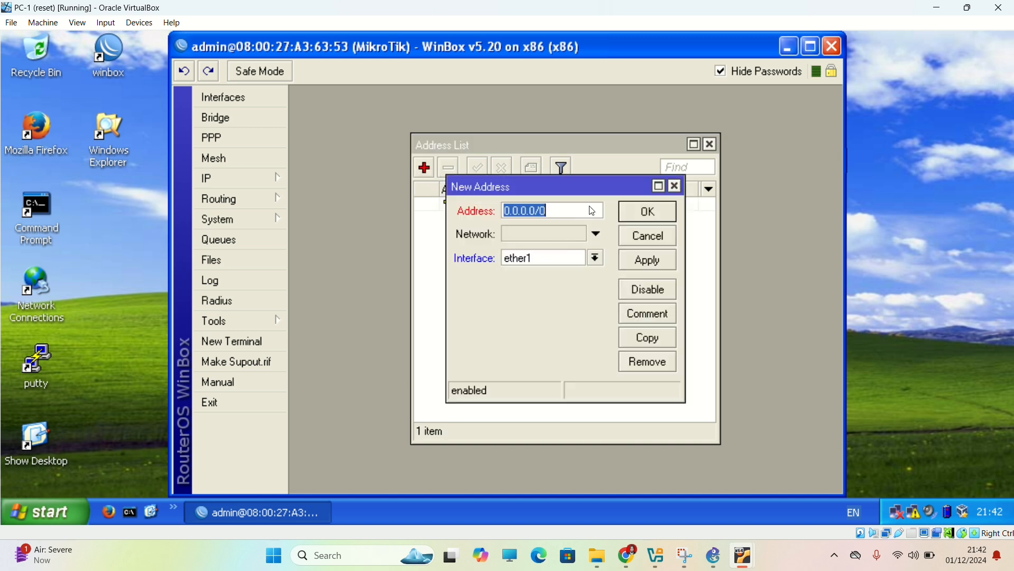
{"action": "type", "text": "13.13.13"}
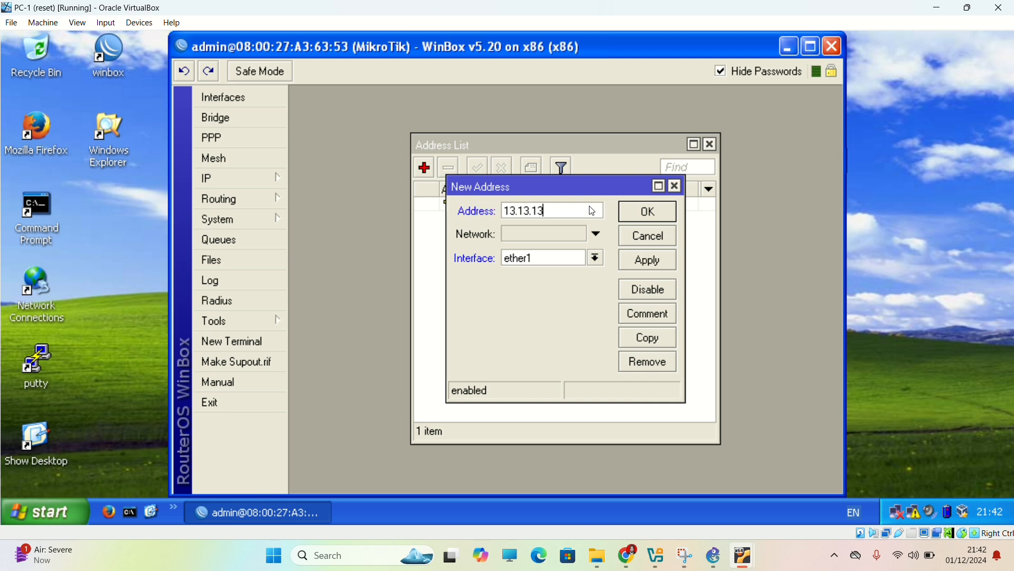
{"action": "type", "text": ".1/24"}
{"action": "left_click", "coordinate": [597, 255]}
{"action": "left_click", "coordinate": [584, 285]}
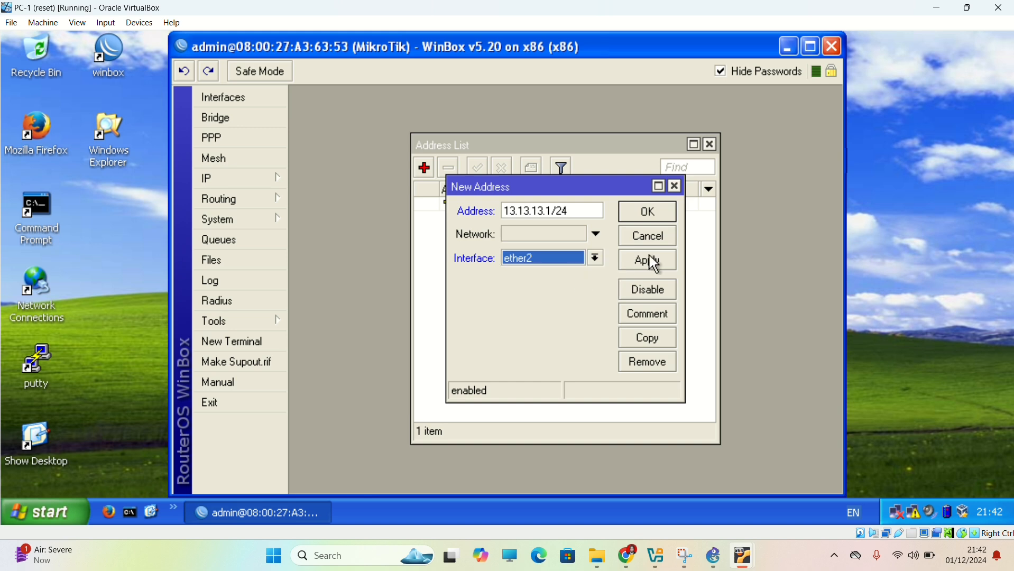
{"action": "left_click", "coordinate": [654, 260]}
{"action": "left_click", "coordinate": [664, 218]}
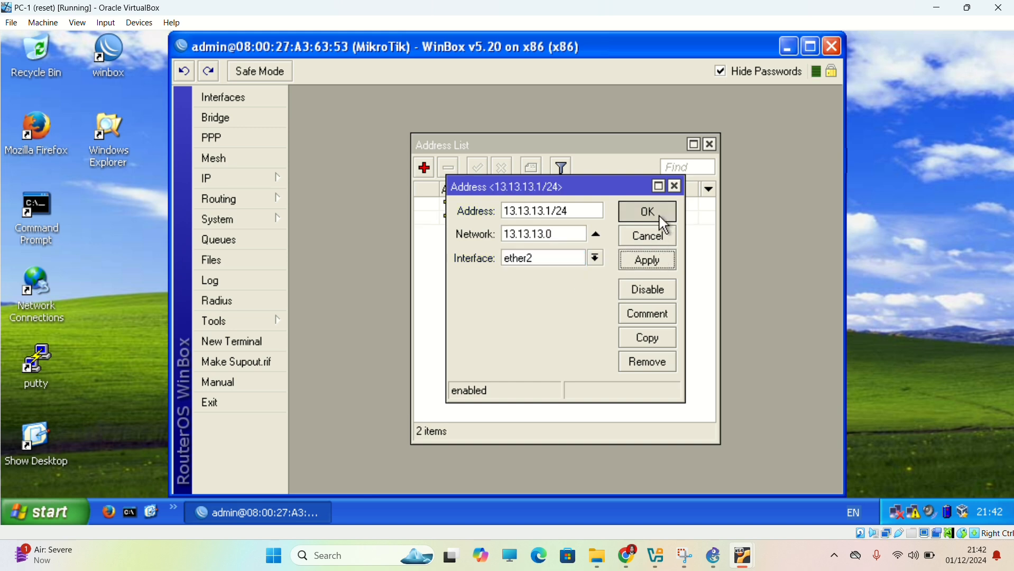
Add the IP address 192.168.1.62/26 on interface ether3 of the router.
{"action": "left_click", "coordinate": [429, 175]}
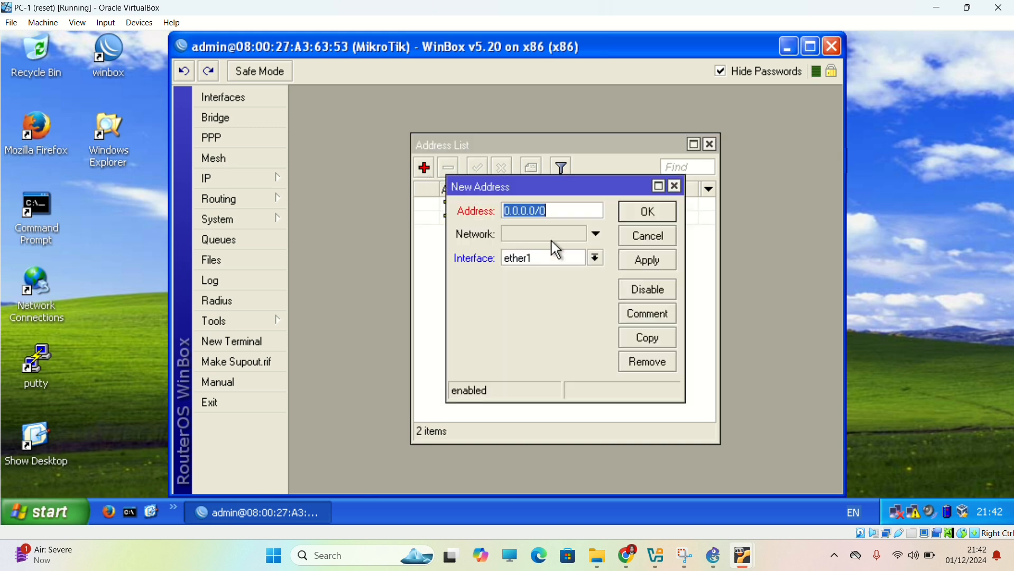
{"action": "type", "text": "1"}
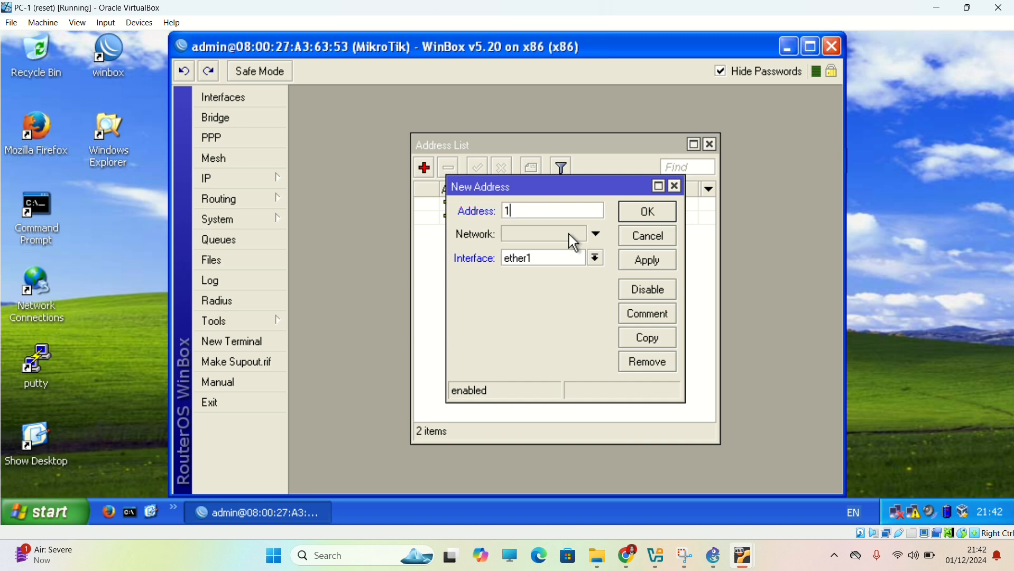
{"action": "type", "text": "92.168.1.62/26"}
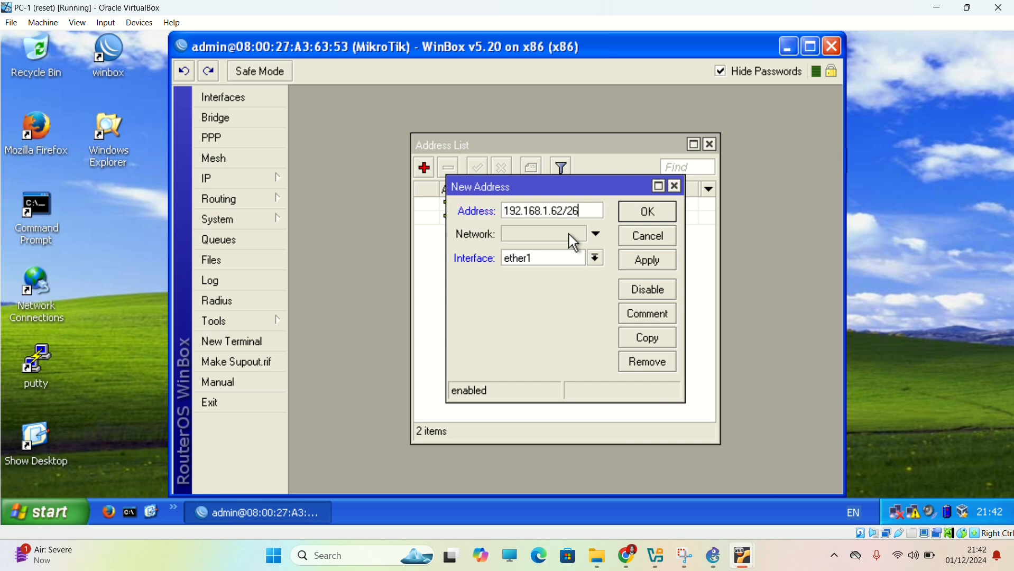
{"action": "left_click", "coordinate": [597, 261]}
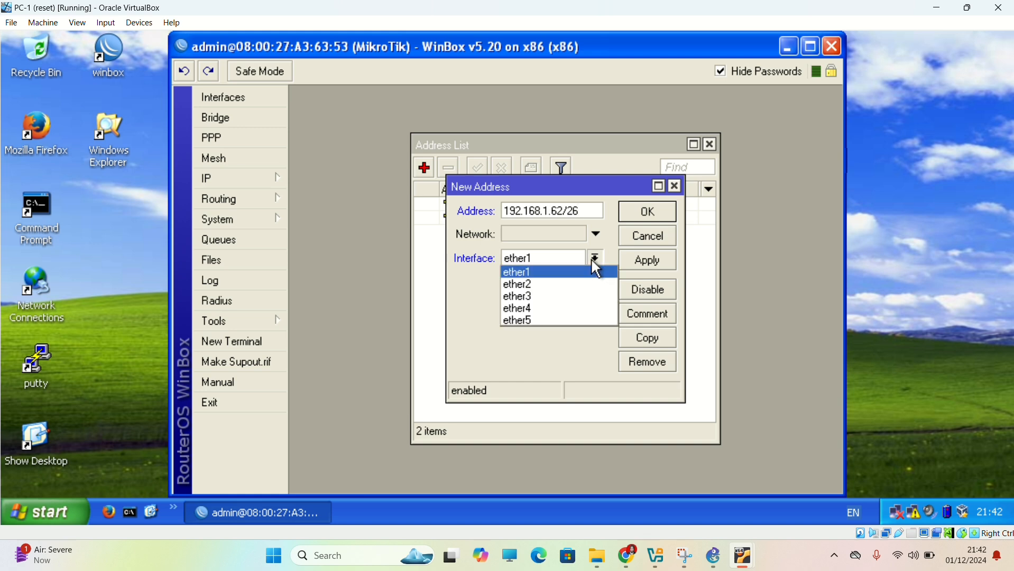
{"action": "left_click", "coordinate": [543, 299]}
{"action": "left_click", "coordinate": [650, 260]}
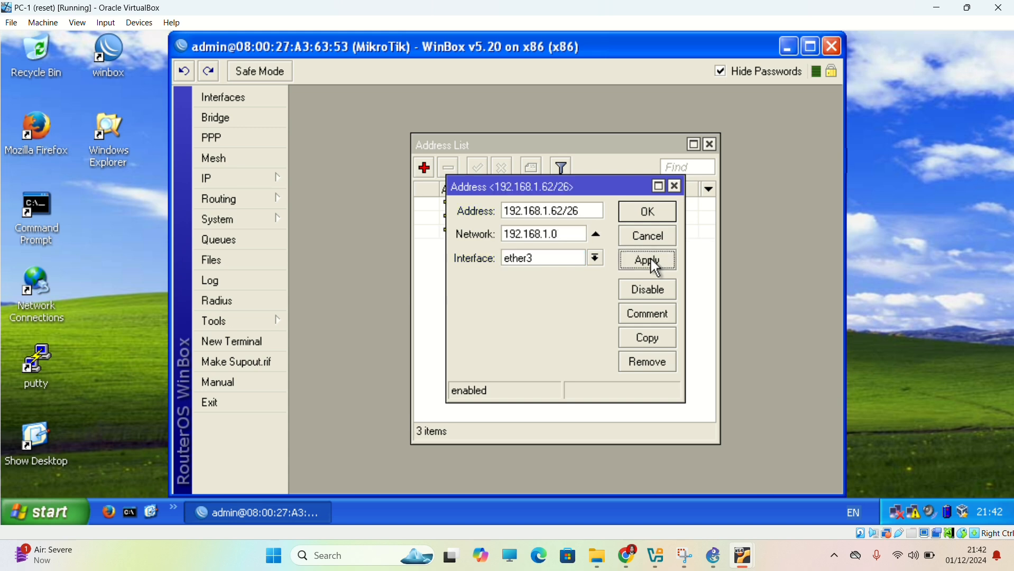
{"action": "left_click", "coordinate": [653, 214]}
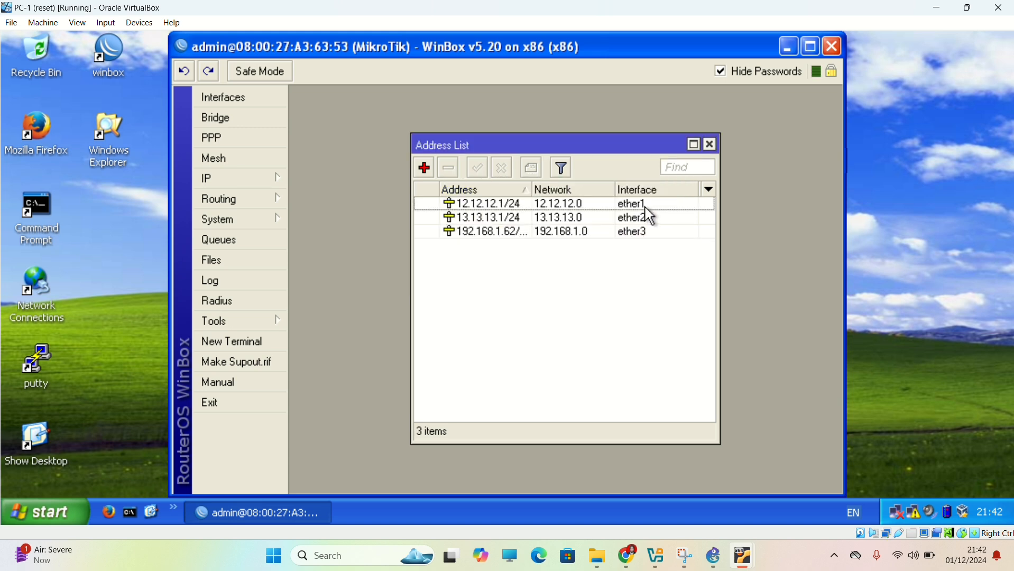
Add the IP address 192.168.1.126/26 on interface ether4 of the router.
{"action": "left_click", "coordinate": [432, 173]}
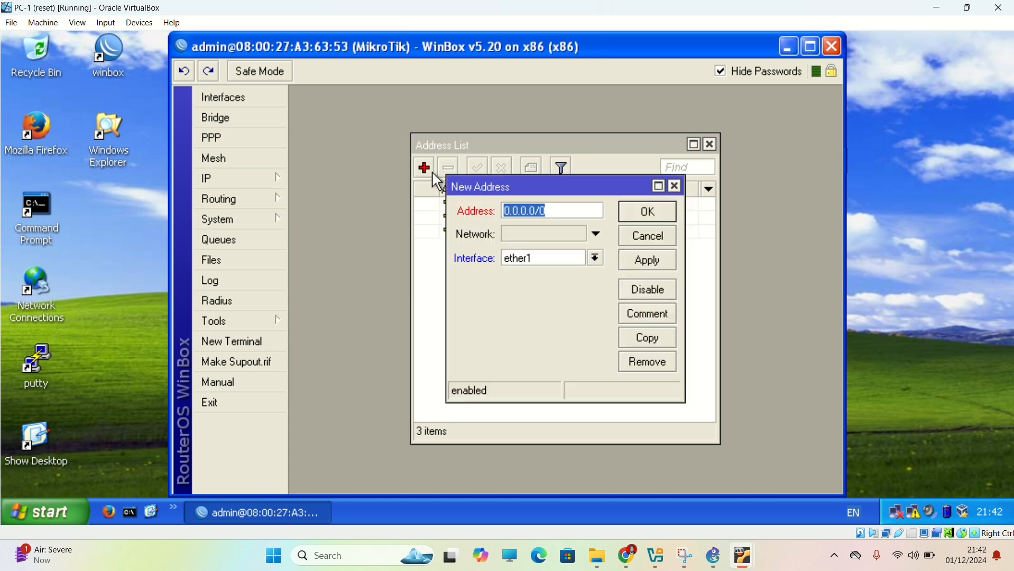
{"action": "type", "text": "192"}
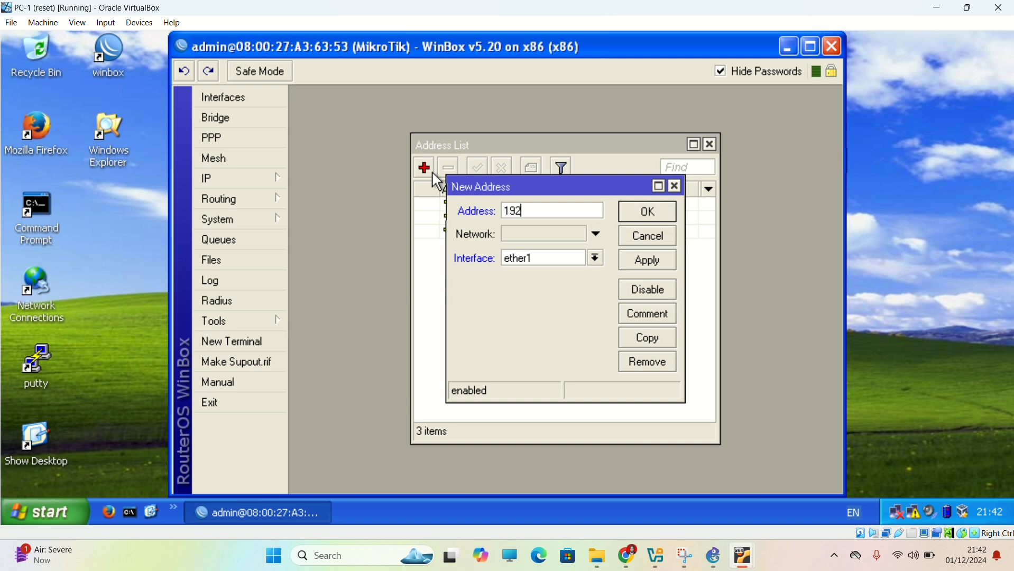
{"action": "type", "text": ".168.1.126/26"}
{"action": "left_click", "coordinate": [596, 258]}
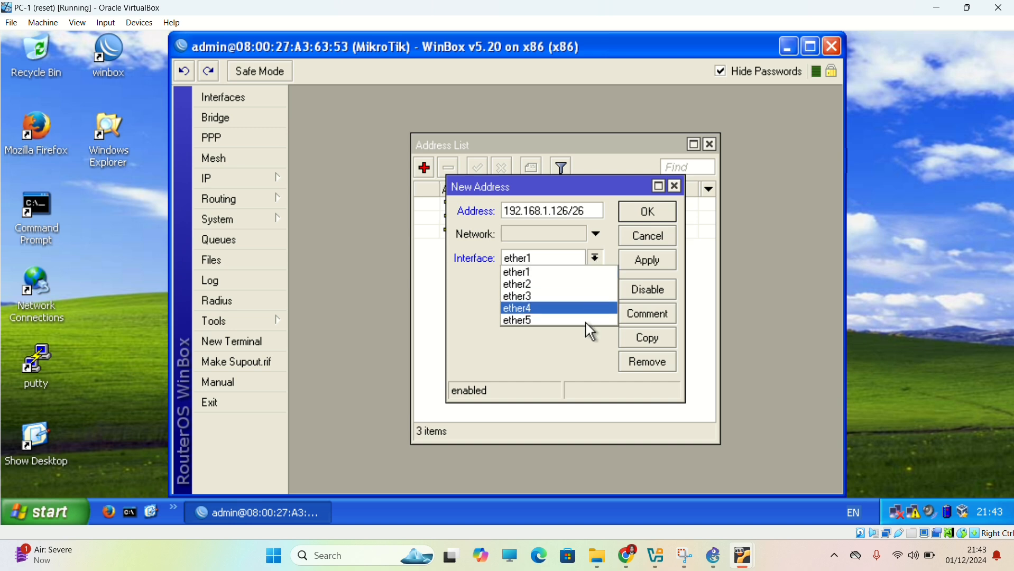
{"action": "left_click", "coordinate": [573, 307]}
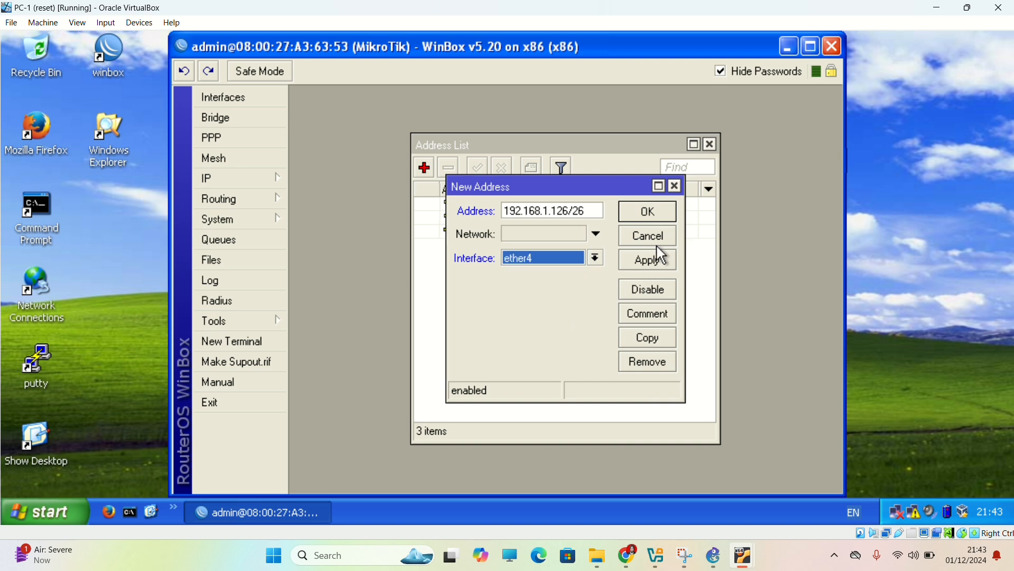
{"action": "left_click", "coordinate": [657, 261]}
{"action": "left_click", "coordinate": [657, 211]}
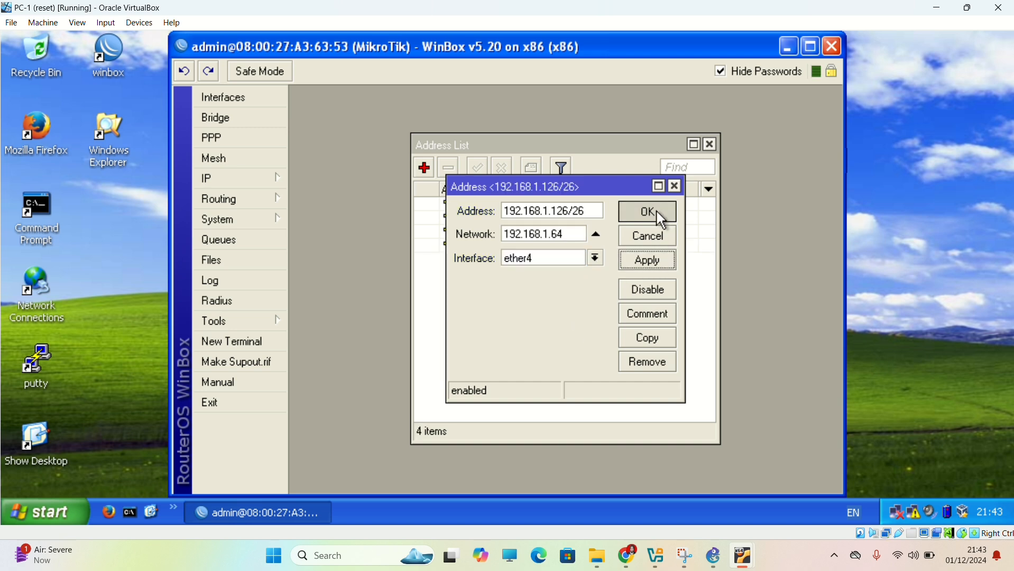
Switch to the PC-3 virtual machine, dismiss its notifications and maximize its window.
{"action": "mouse_move", "coordinate": [757, 569]}
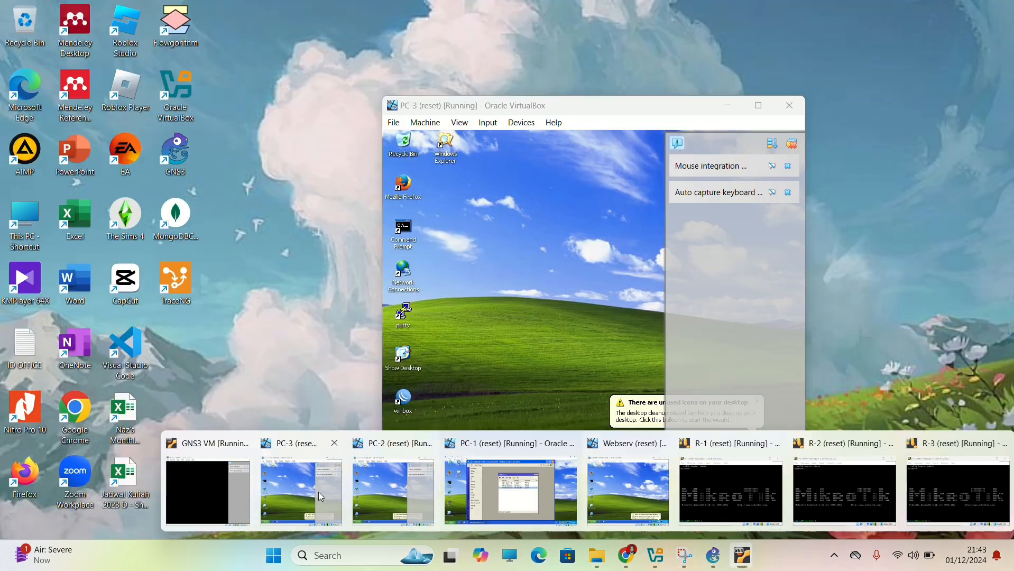
{"action": "left_click", "coordinate": [318, 493]}
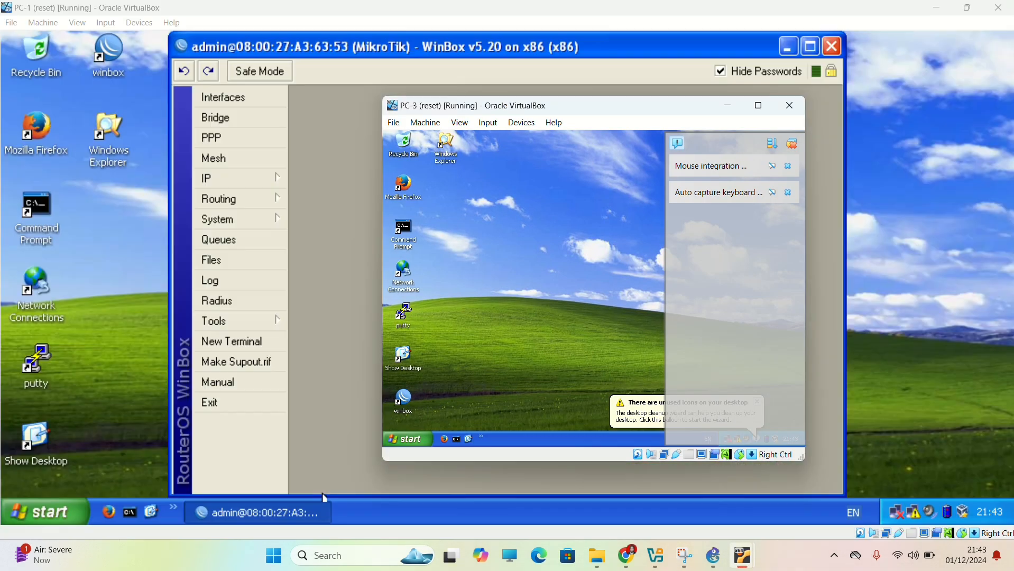
{"action": "left_click", "coordinate": [801, 144]}
{"action": "left_click", "coordinate": [760, 106]}
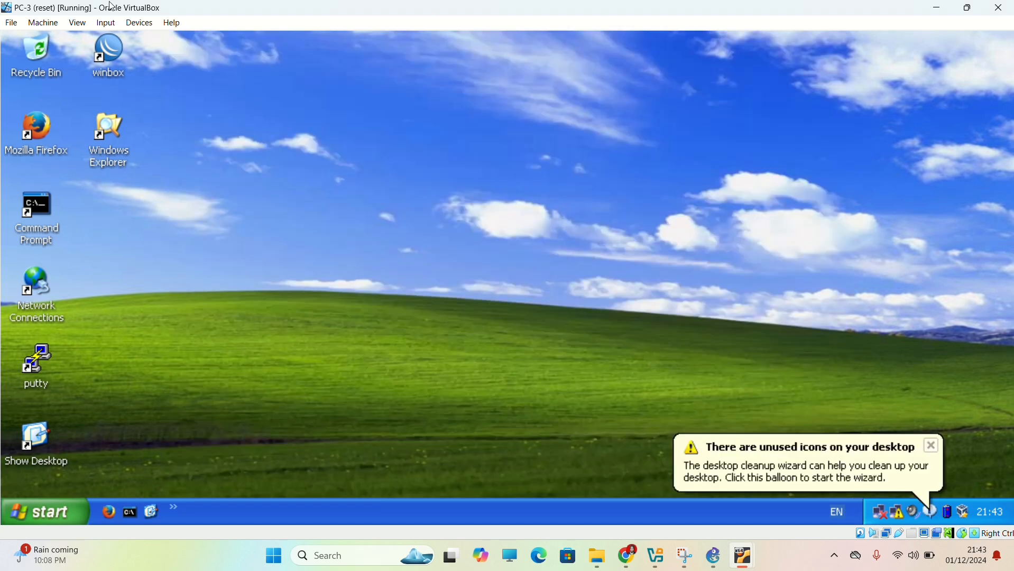
Launch WinBox on PC-3 and connect as admin to the discovered MikroTik router 08:00:27:3F:F6:6C.
{"action": "double_click", "coordinate": [111, 50]}
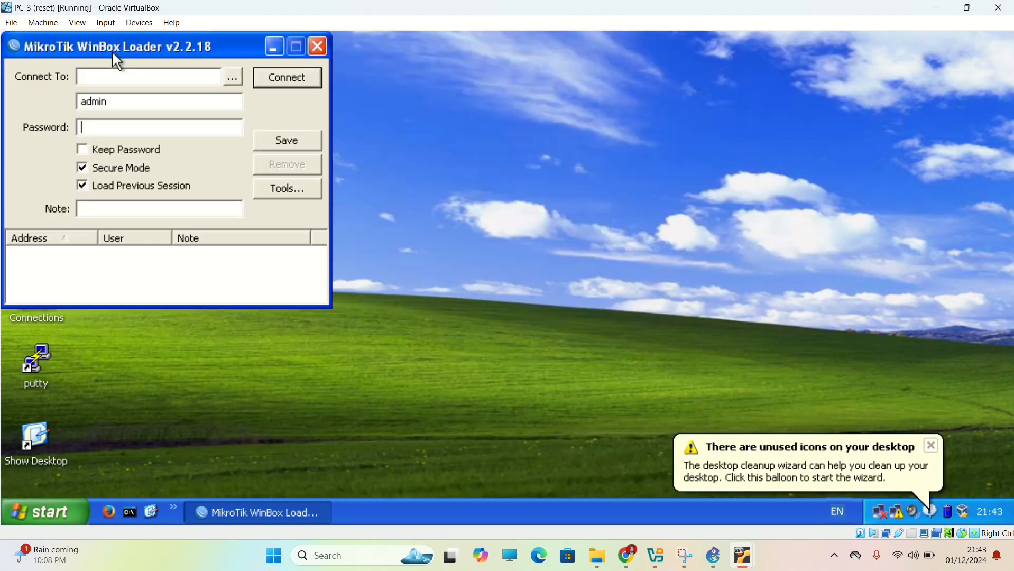
{"action": "left_click", "coordinate": [233, 77]}
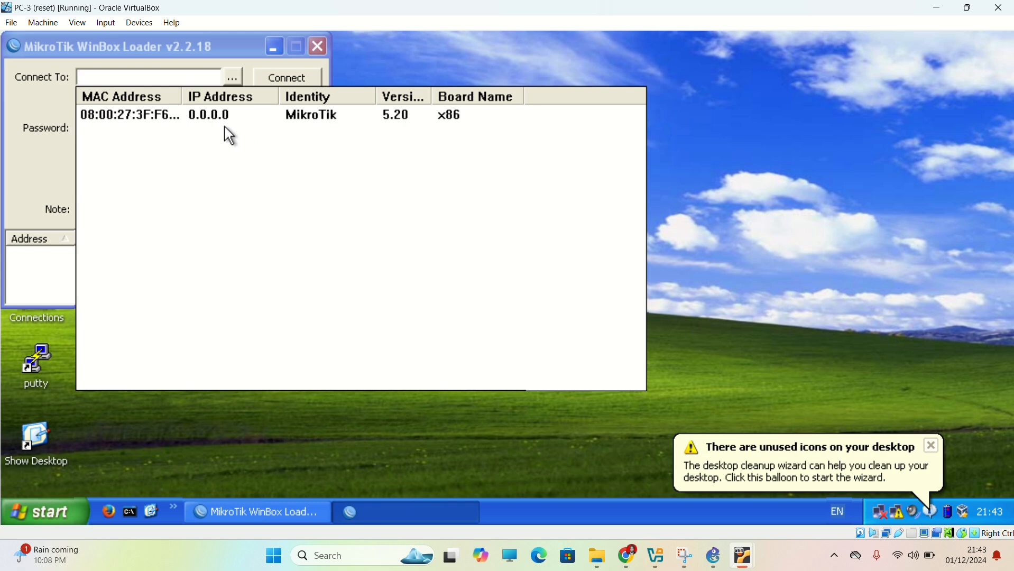
{"action": "left_click", "coordinate": [155, 110]}
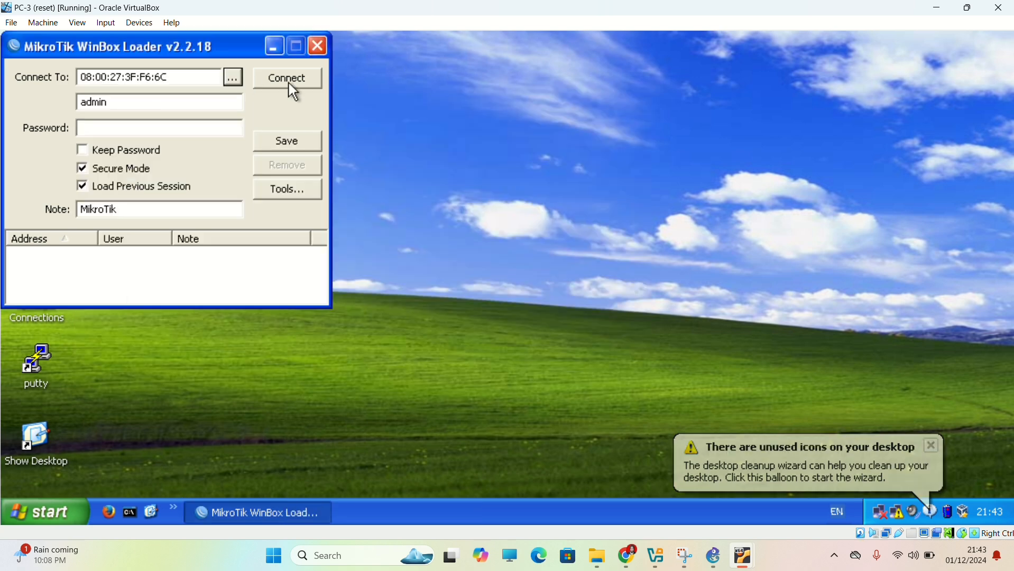
{"action": "left_click", "coordinate": [272, 83]}
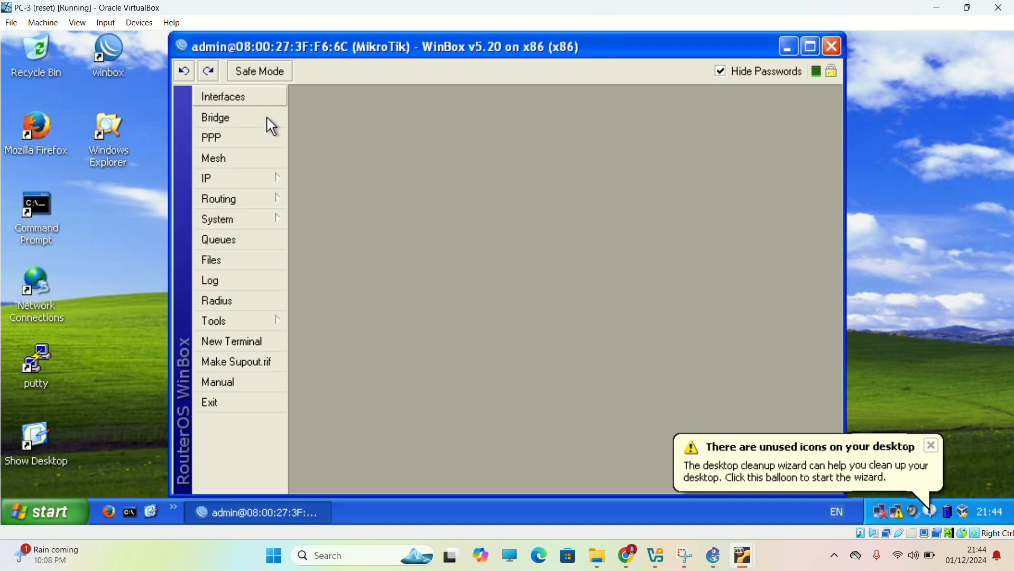
Open the router's IP address list and add the address 12.12.12.2/24 on interface ether1.
{"action": "left_click", "coordinate": [247, 178]}
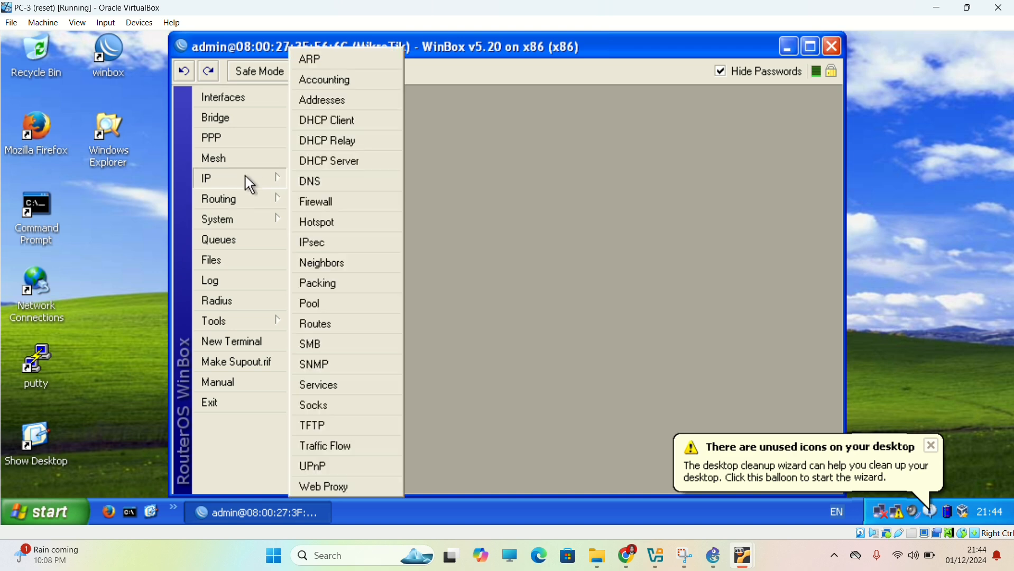
{"action": "left_click", "coordinate": [331, 105]}
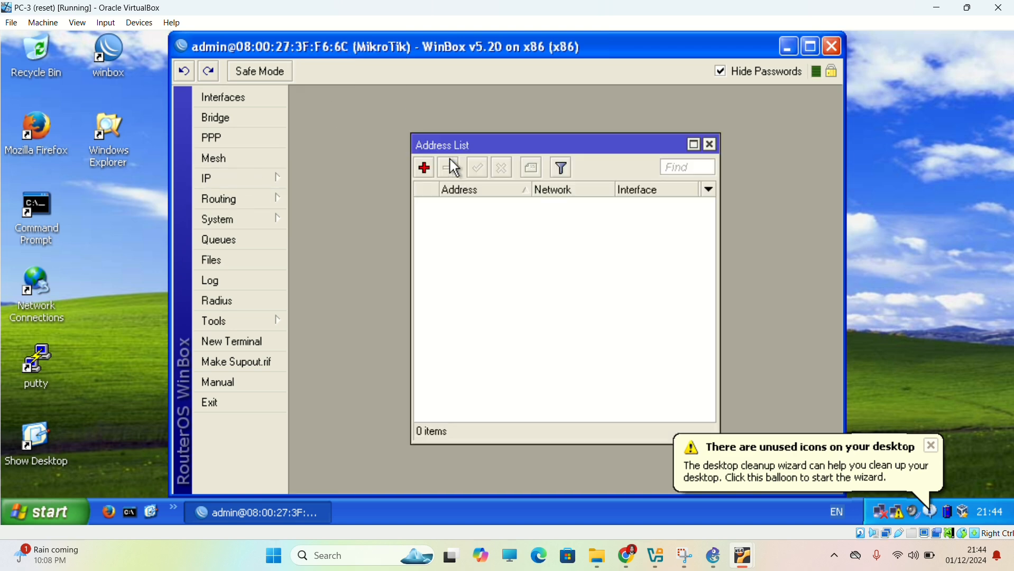
{"action": "left_click", "coordinate": [424, 169]}
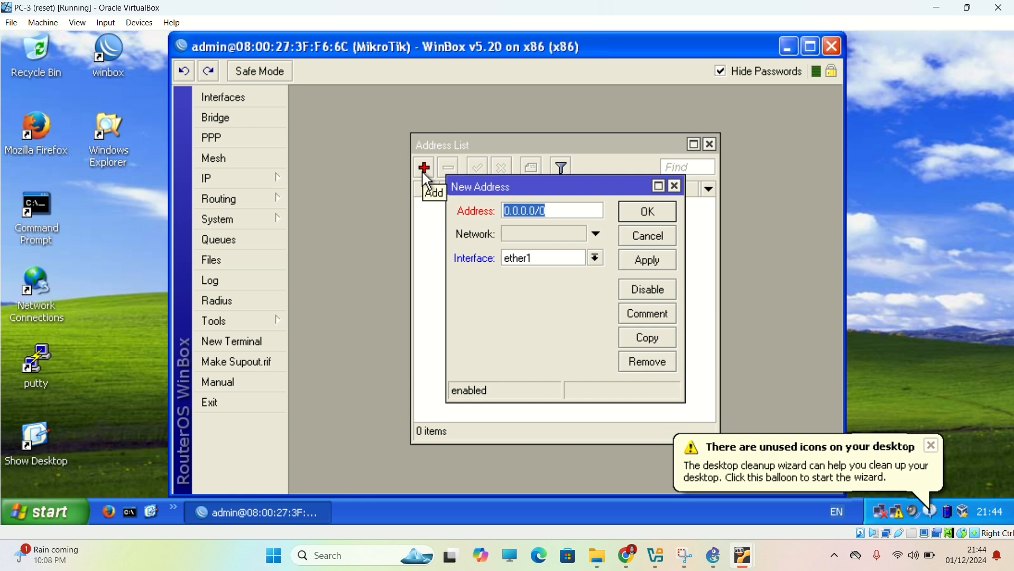
{"action": "type", "text": "12.12."}
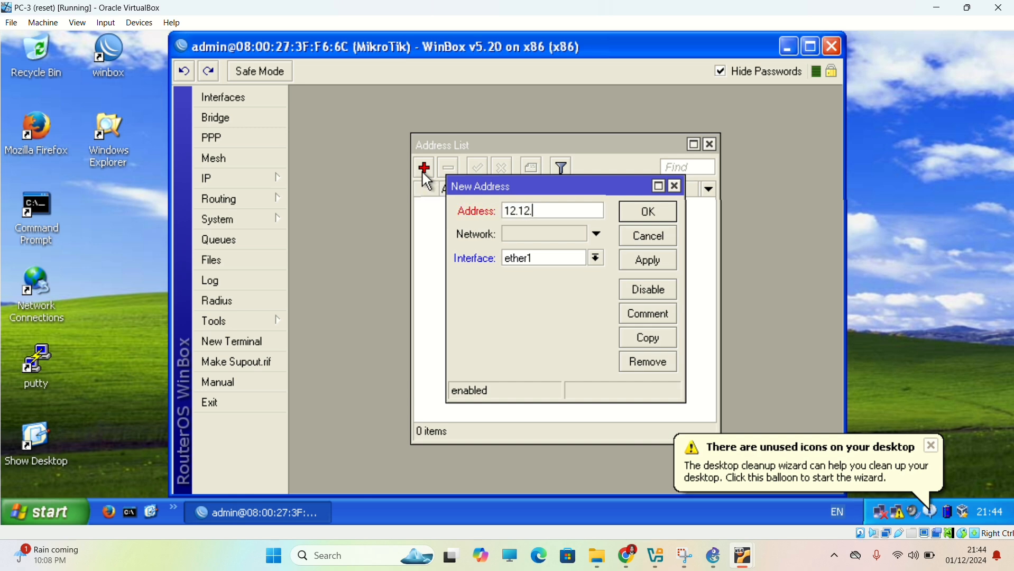
{"action": "type", "text": "12.1/25"}
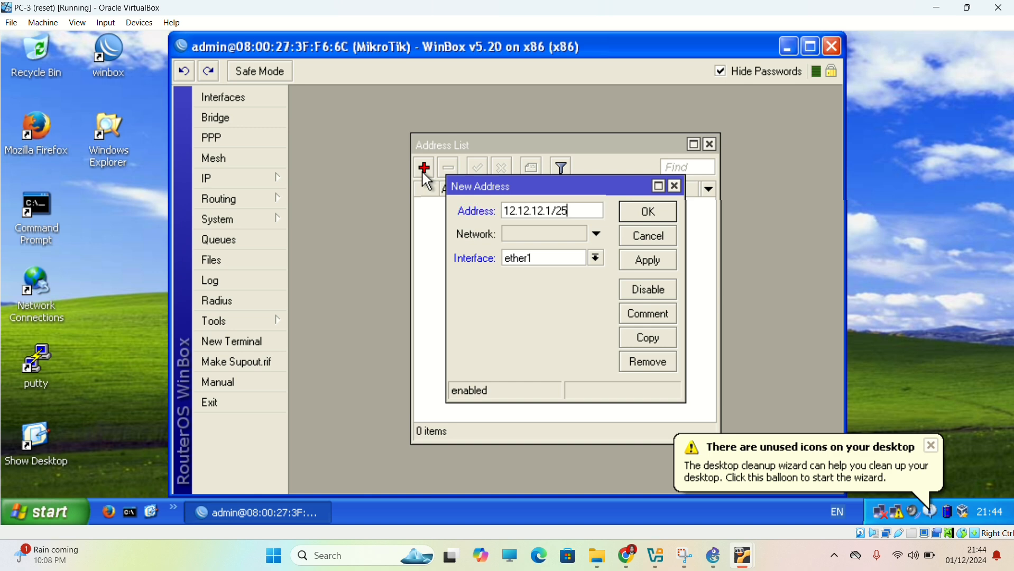
{"action": "key", "text": "BackSpace"}
{"action": "key", "text": "BackSpace"}
{"action": "key", "text": "BackSpace"}
{"action": "key", "text": "BackSpace"}
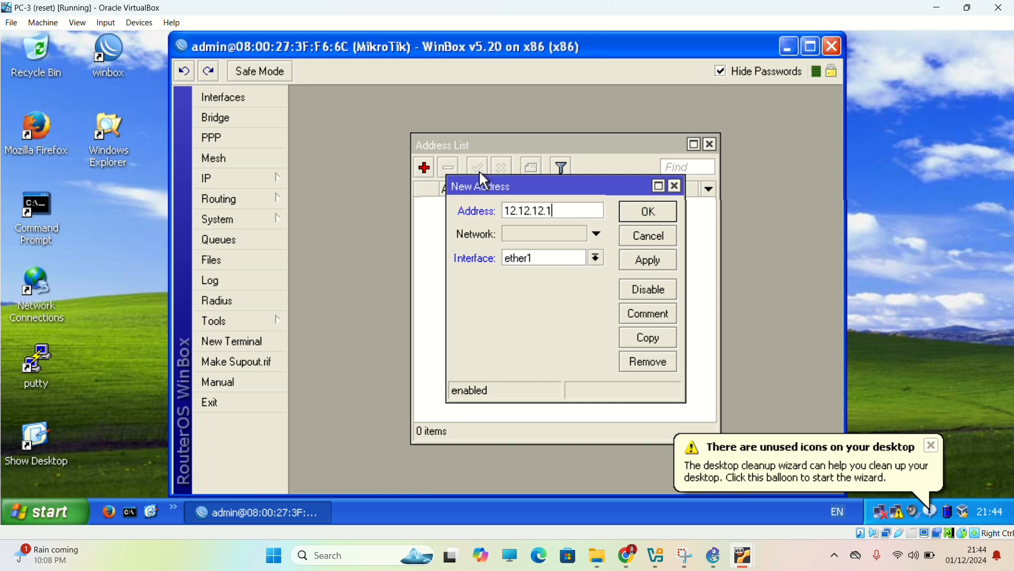
{"action": "type", "text": "2/24"}
{"action": "left_click", "coordinate": [643, 259]}
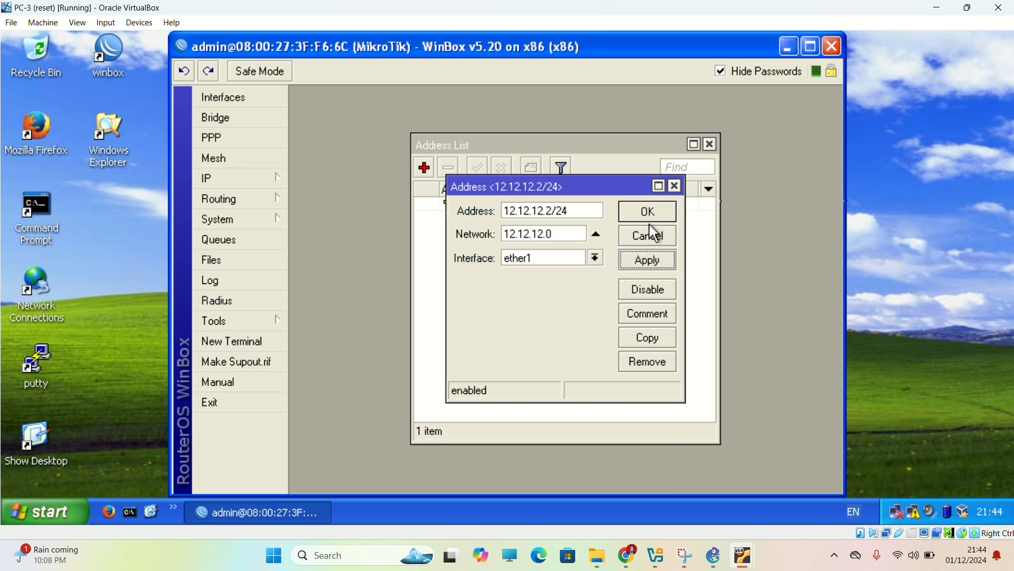
{"action": "left_click", "coordinate": [650, 214]}
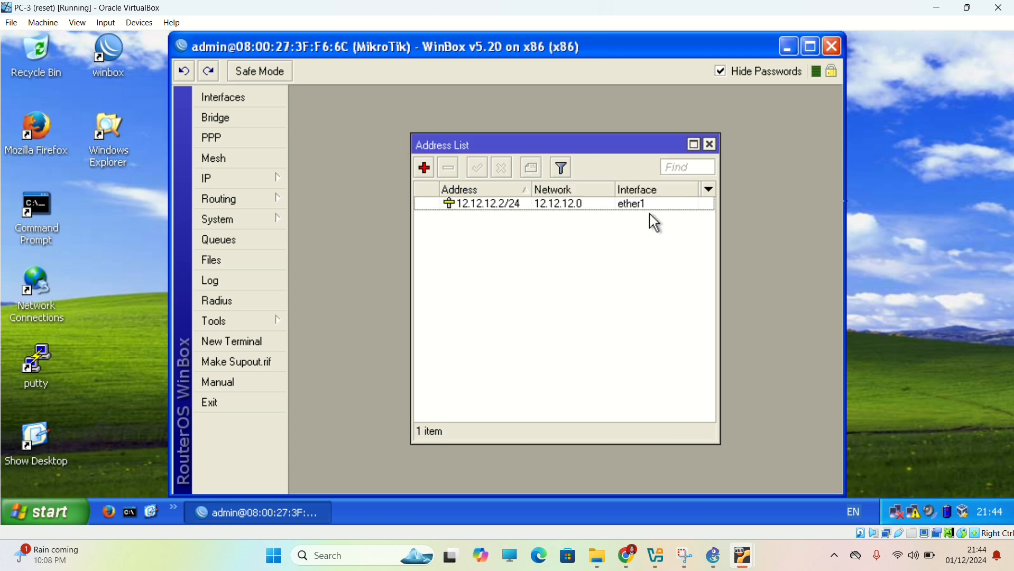
Add the IP address 23.23.23.2/24 on interface ether2 of the router.
{"action": "left_click", "coordinate": [426, 170]}
{"action": "type", "text": "2"}
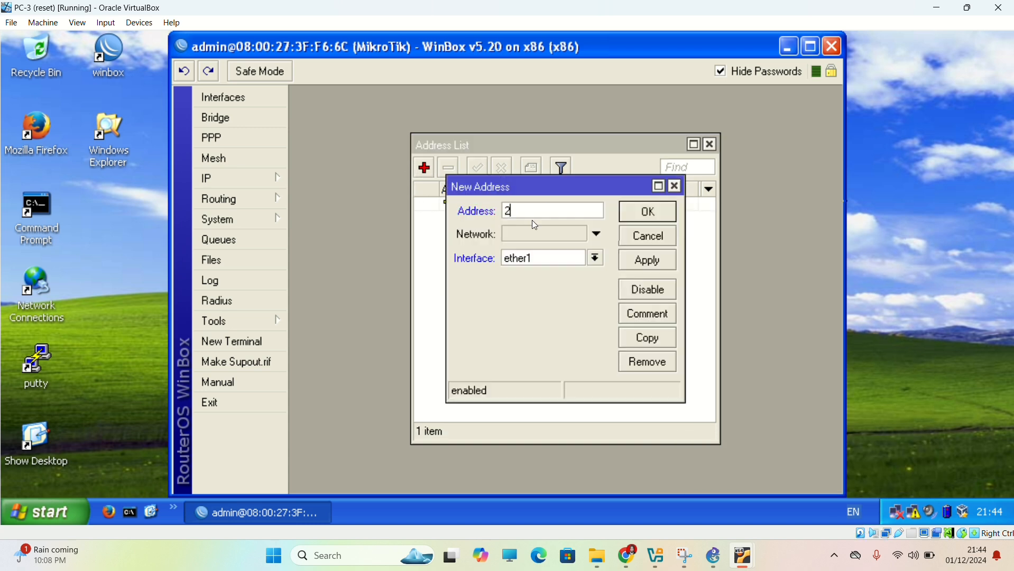
{"action": "type", "text": "3.23.23.2/24"}
{"action": "left_click", "coordinate": [592, 258]}
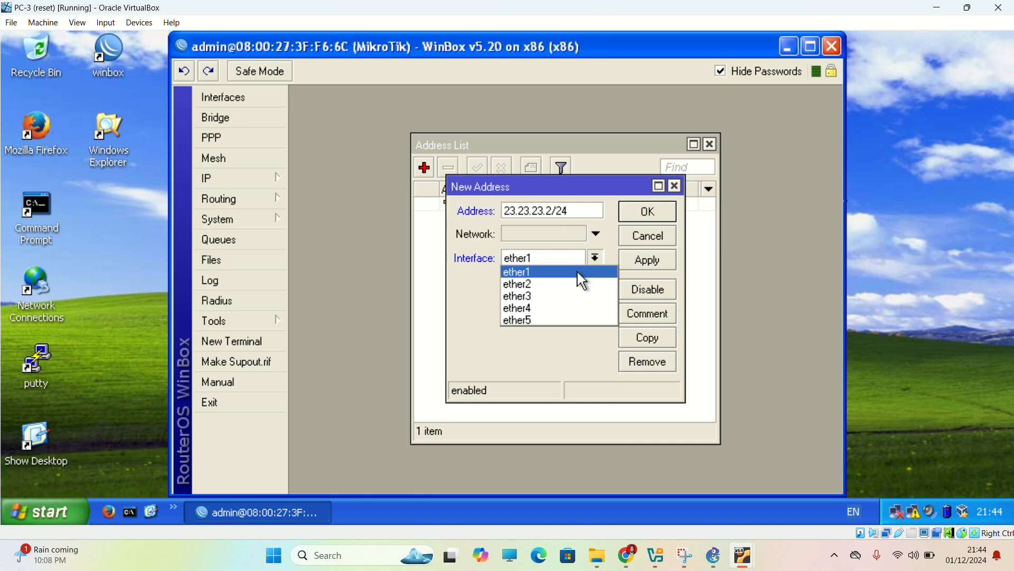
{"action": "left_click", "coordinate": [576, 283]}
{"action": "left_click", "coordinate": [664, 265]}
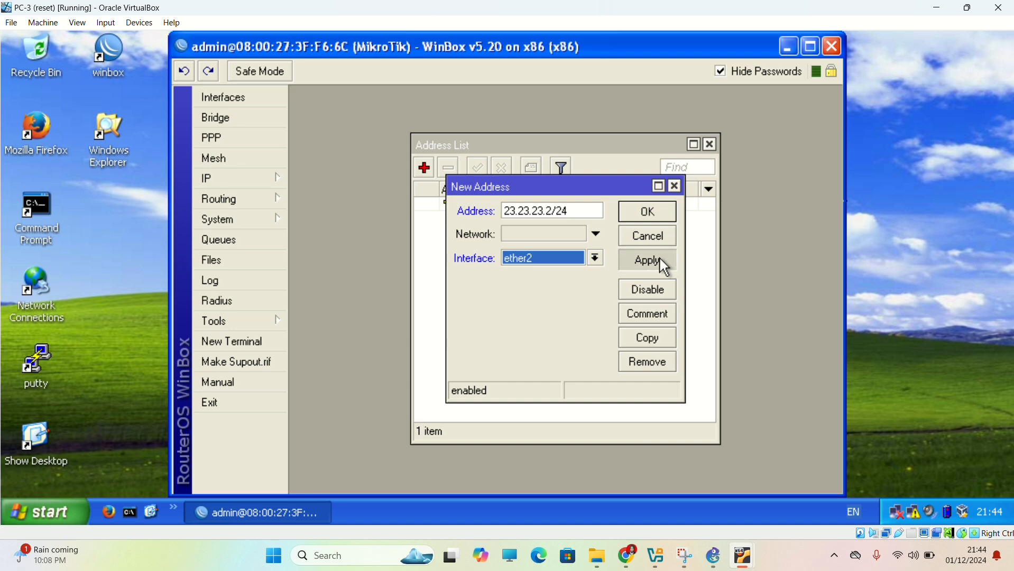
{"action": "left_click", "coordinate": [654, 214]}
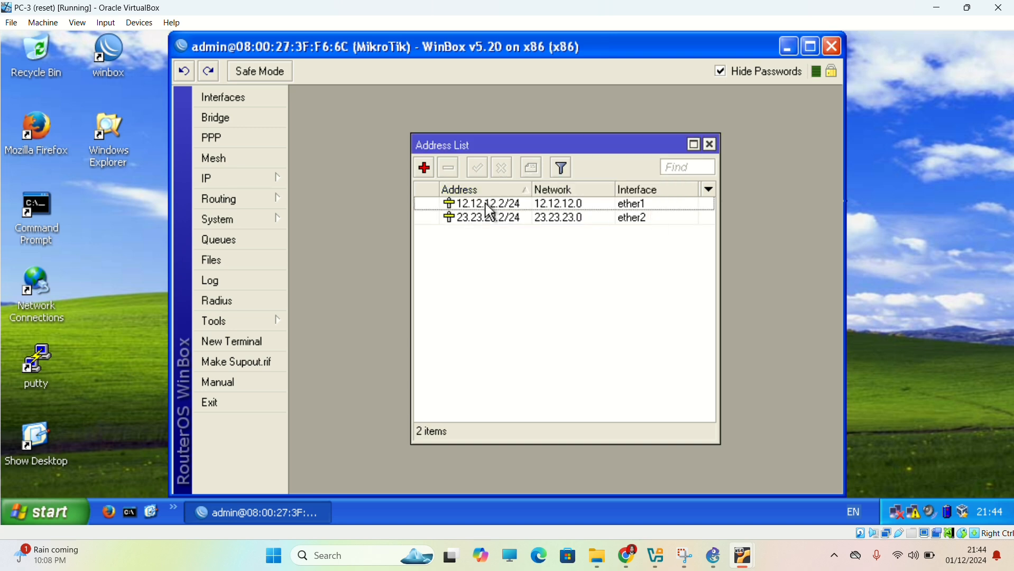
Add the IP address 192.168.1.254/25 on interface ether3 of the router.
{"action": "left_click", "coordinate": [425, 168]}
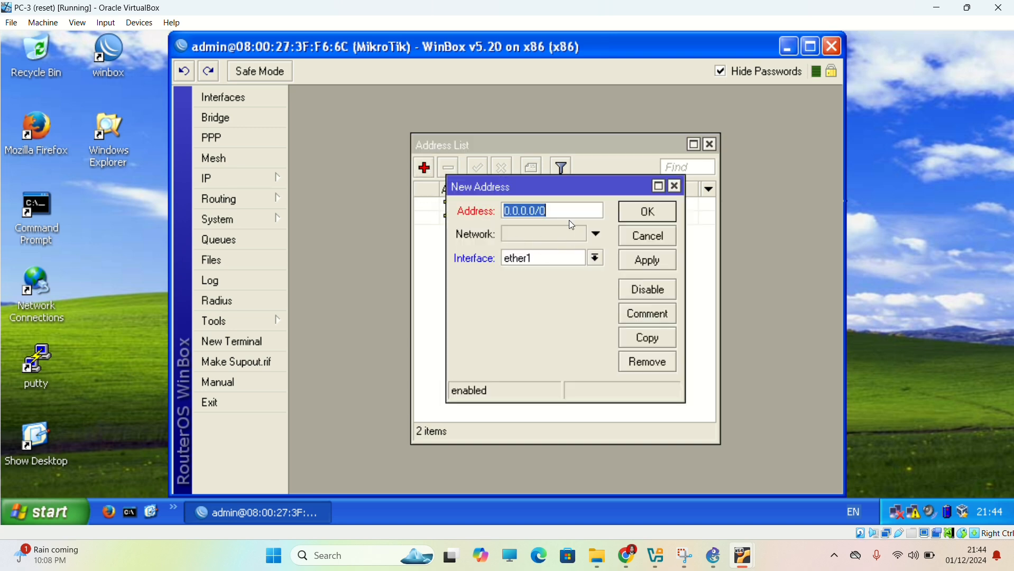
{"action": "type", "text": "192."}
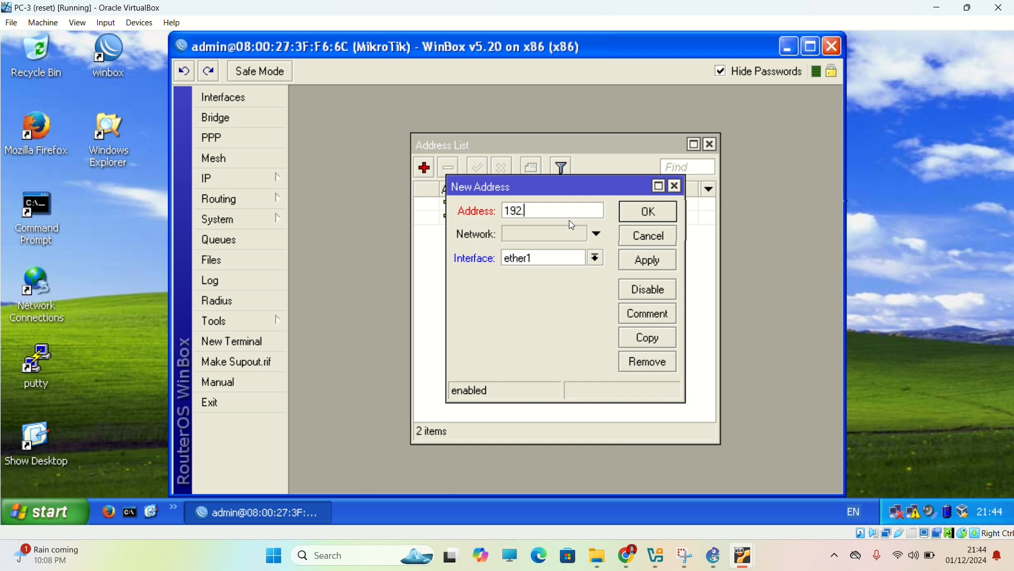
{"action": "type", "text": "168.1.254"}
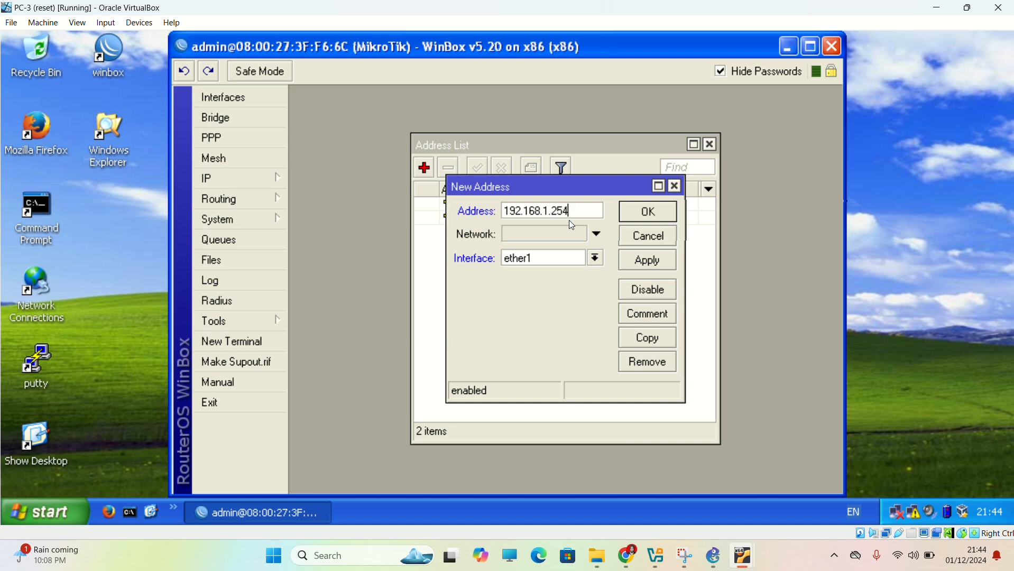
{"action": "type", "text": "/25"}
{"action": "left_click", "coordinate": [596, 258]}
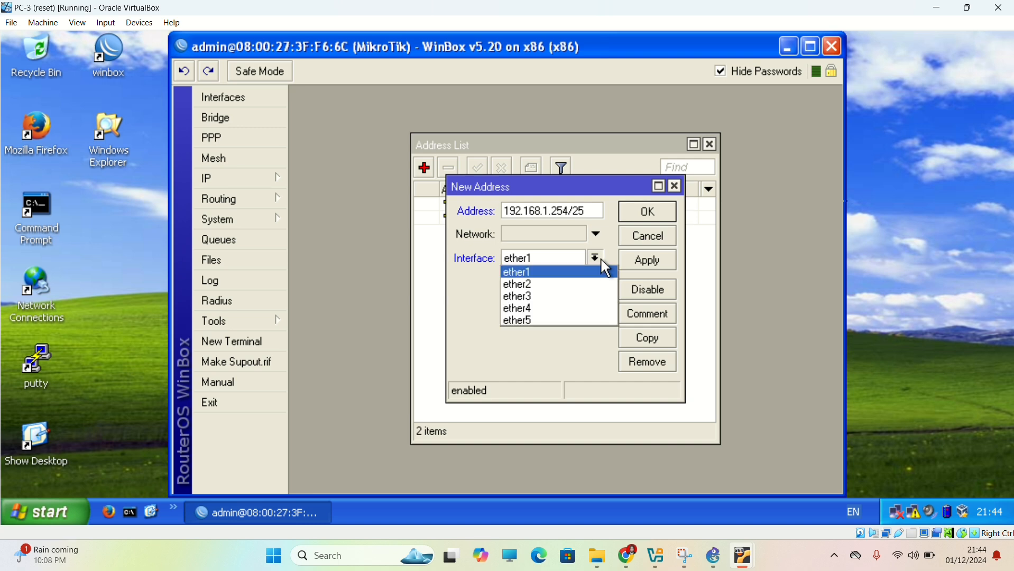
{"action": "left_click", "coordinate": [581, 295]}
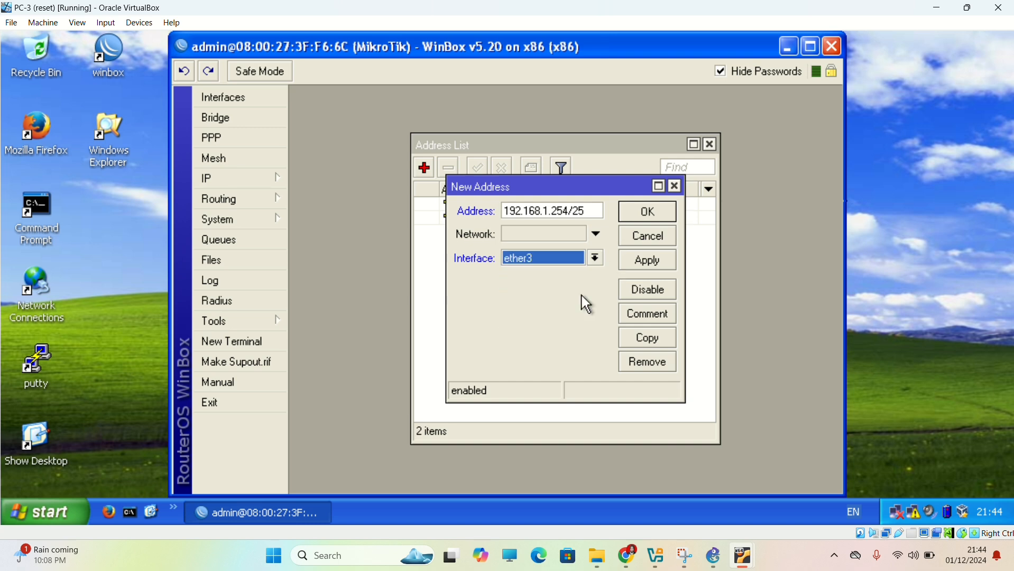
{"action": "left_click", "coordinate": [632, 264]}
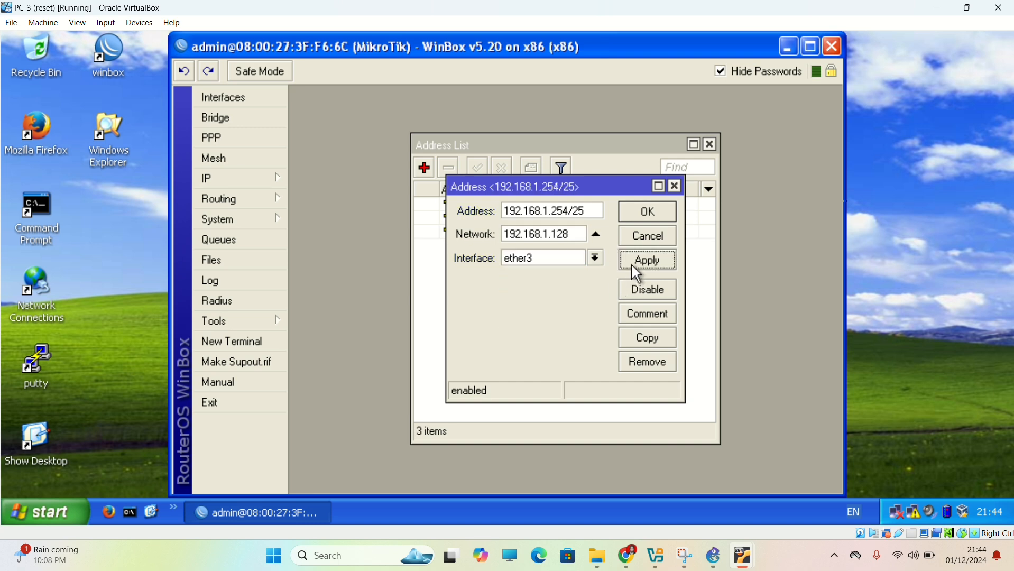
{"action": "left_click", "coordinate": [654, 212]}
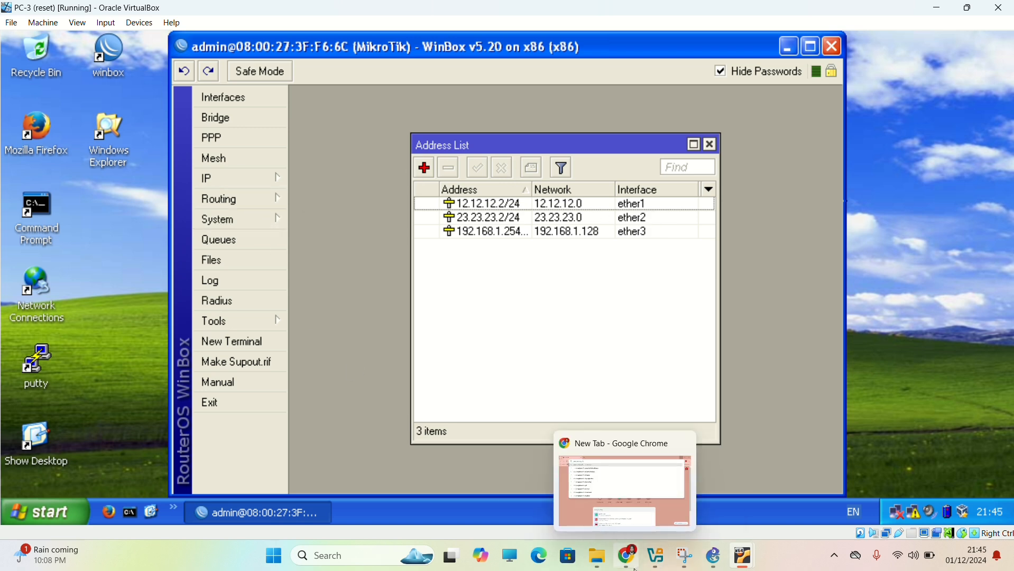
Switch to the Webserv virtual machine, launch WinBox and connect as admin to the MikroTik router 08:00:27:8A:9F:43.
{"action": "mouse_move", "coordinate": [726, 567]}
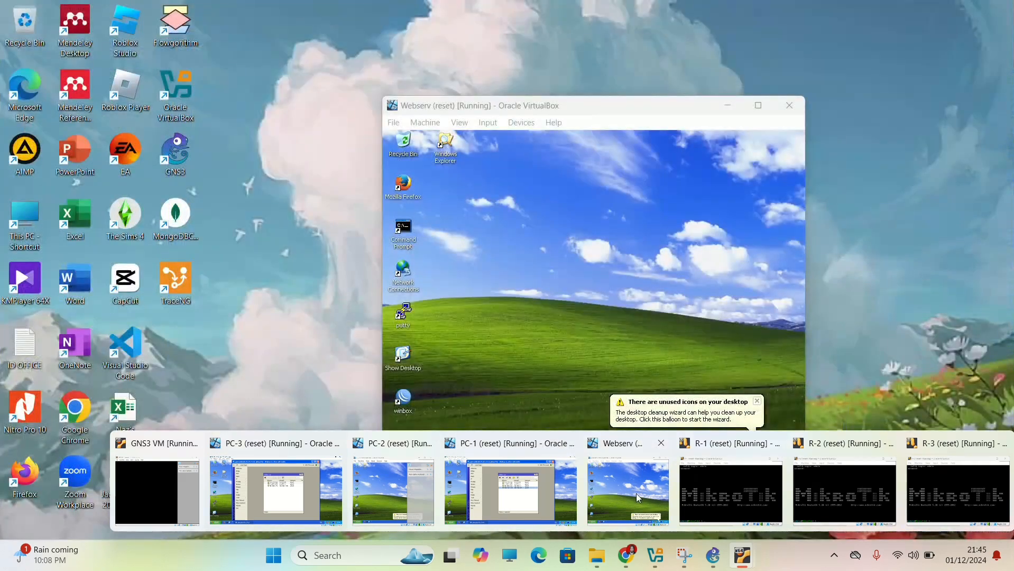
{"action": "left_click", "coordinate": [636, 494]}
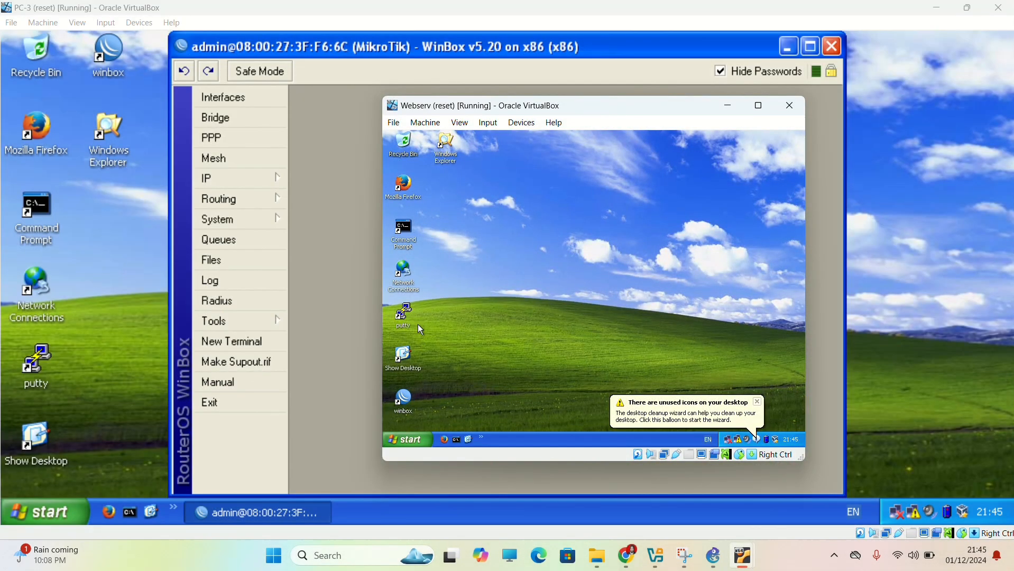
{"action": "double_click", "coordinate": [407, 400]}
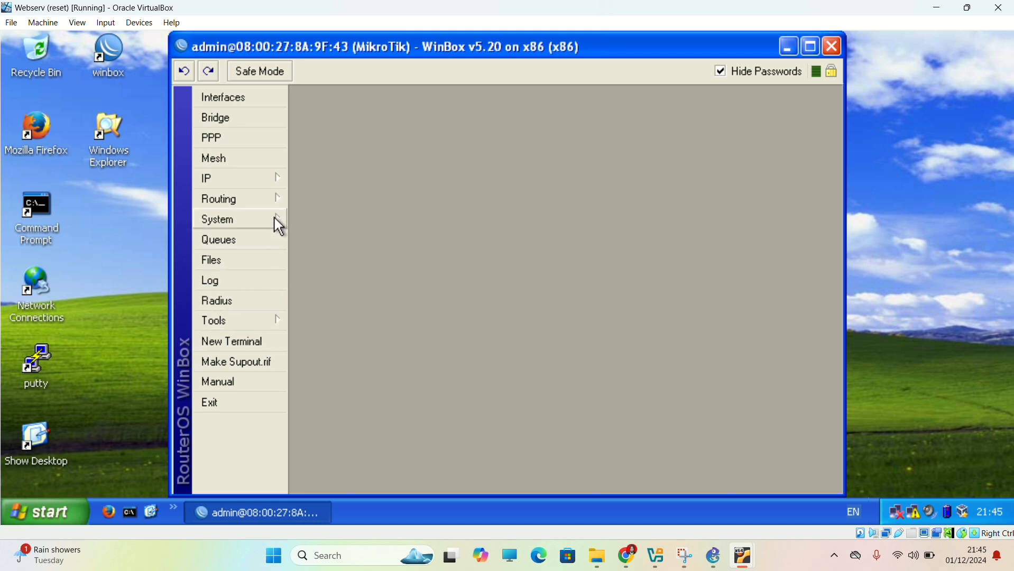
Open this router's IP address list and add the address 13.13.13.3/24 on interface ether1.
{"action": "left_click", "coordinate": [277, 185]}
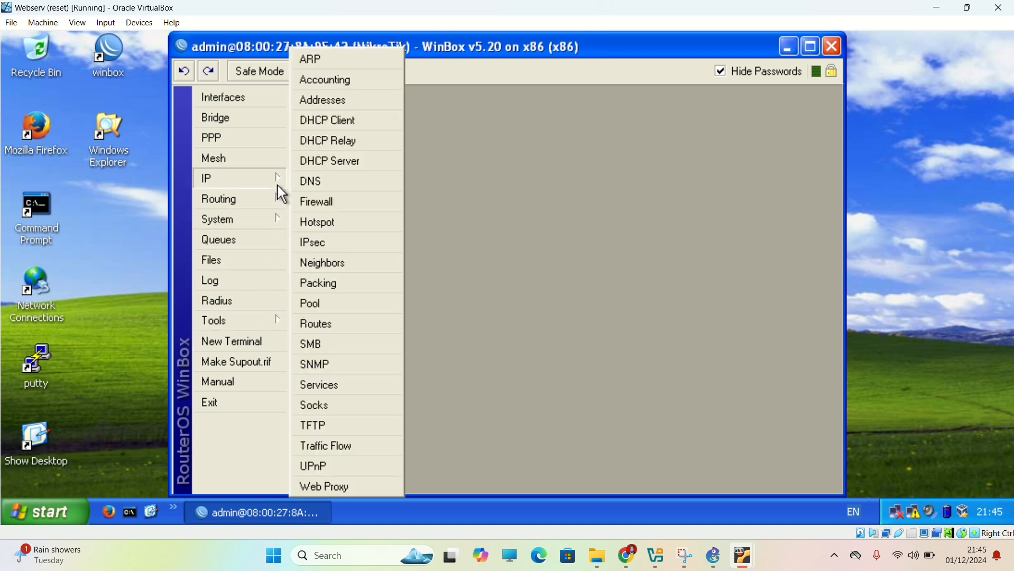
{"action": "left_click", "coordinate": [342, 105]}
{"action": "left_click", "coordinate": [425, 168]}
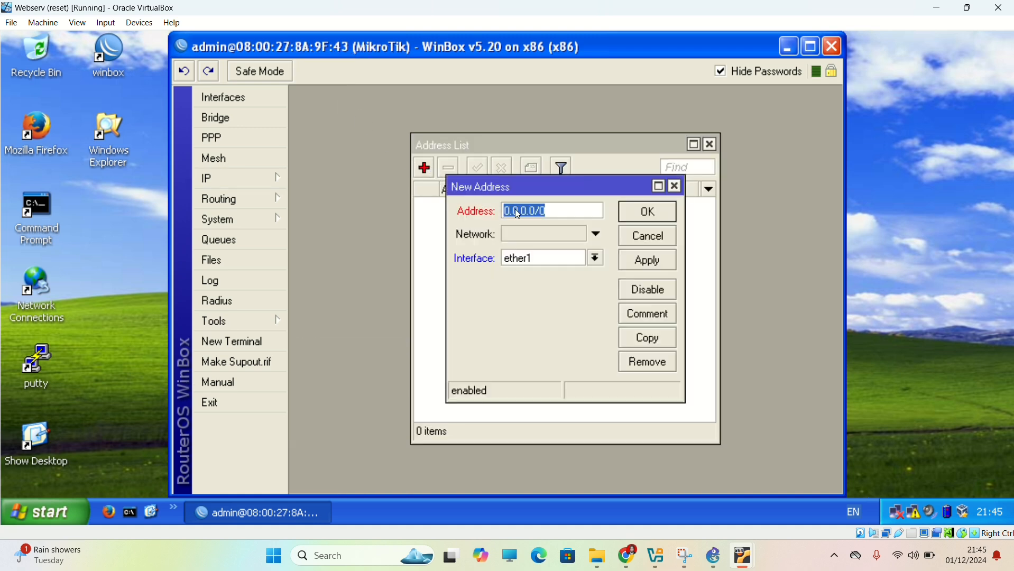
{"action": "type", "text": "13.13.13.3/24"}
{"action": "left_click", "coordinate": [646, 260]}
{"action": "left_click", "coordinate": [655, 213]}
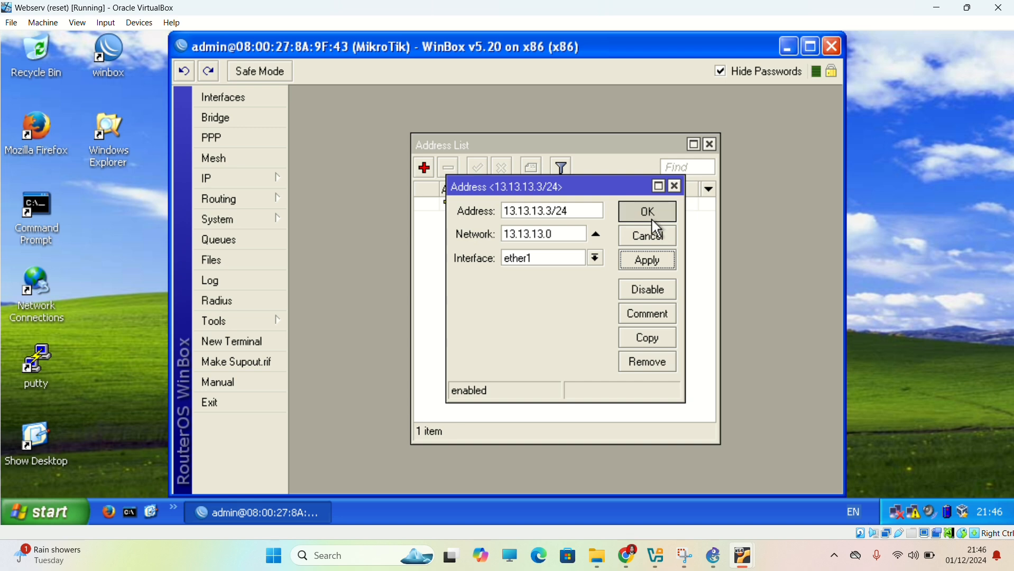
Add the IP address 23.23.23.3/24 on interface ether2 of the router.
{"action": "left_click", "coordinate": [434, 171]}
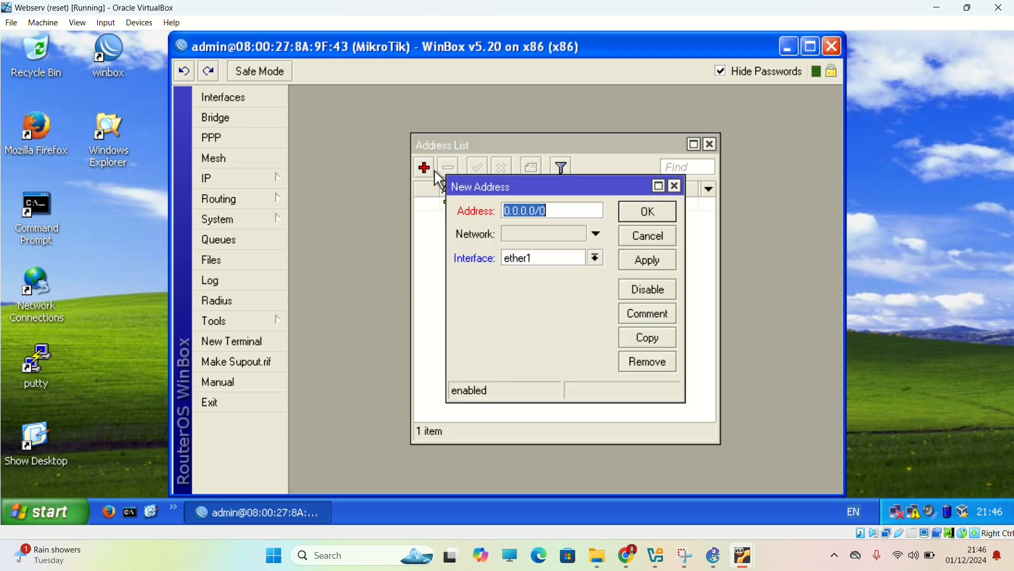
{"action": "type", "text": "23."}
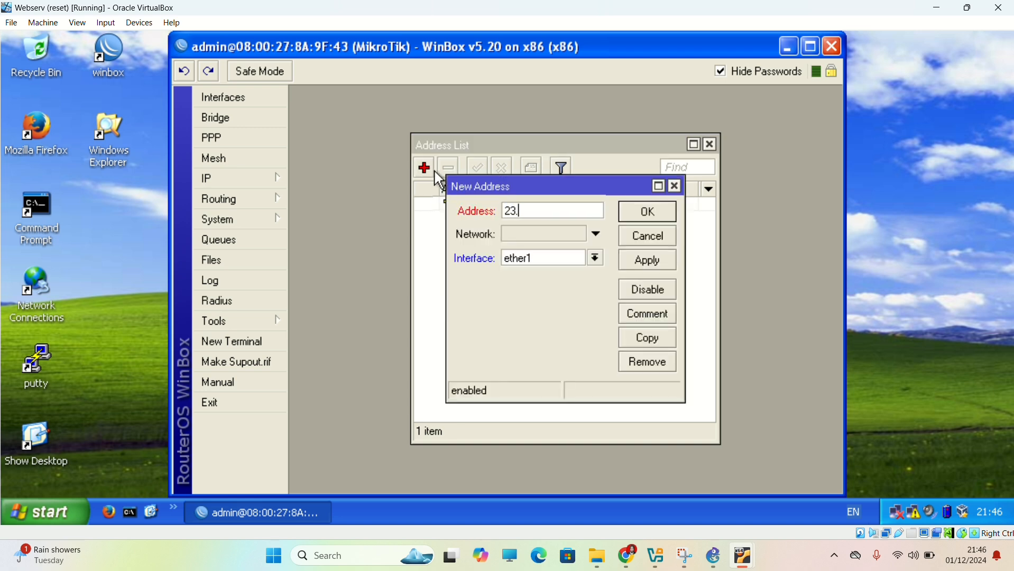
{"action": "type", "text": "23.23.3/24"}
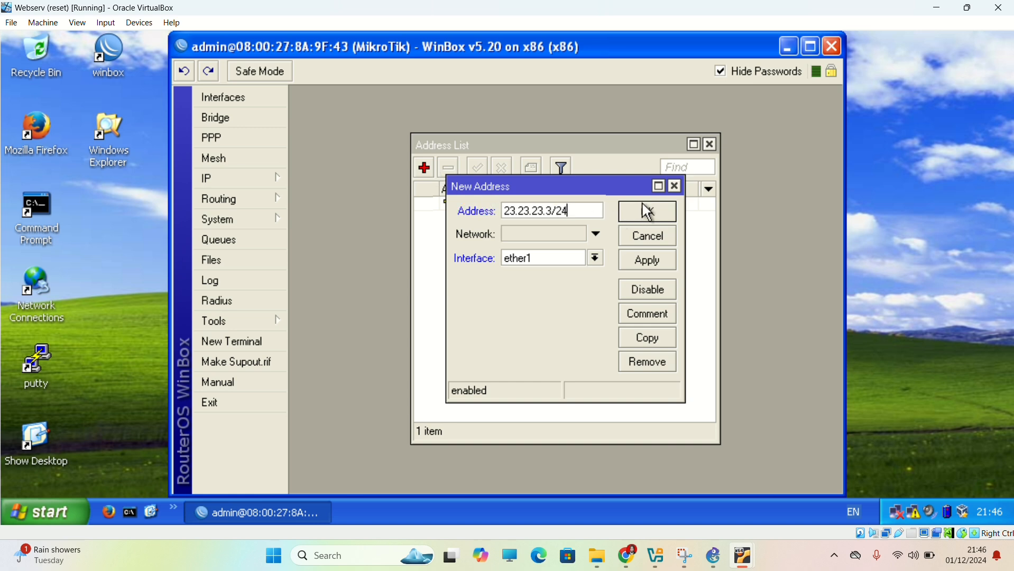
{"action": "left_click", "coordinate": [596, 258]}
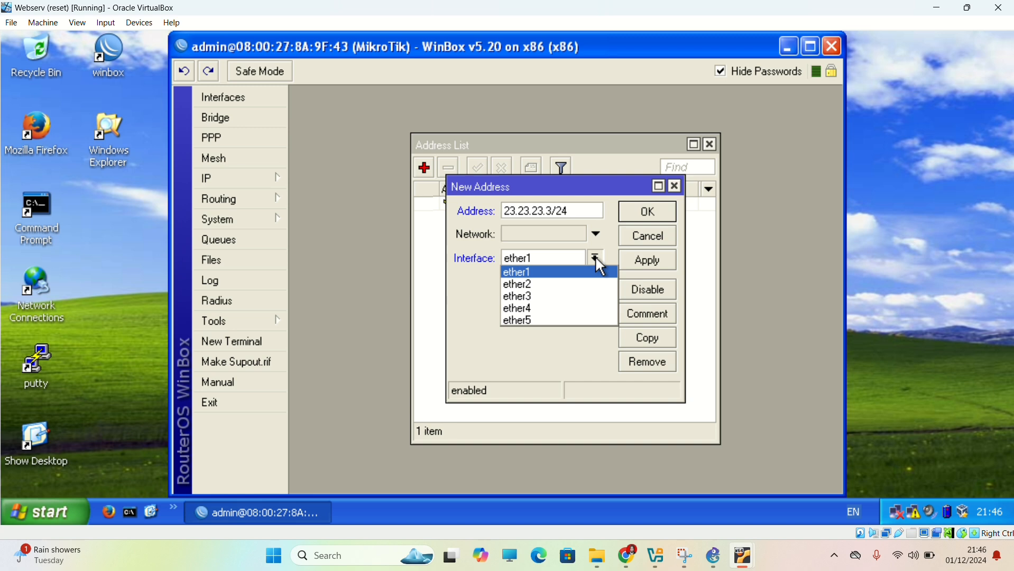
{"action": "left_click", "coordinate": [568, 285]}
{"action": "left_click", "coordinate": [642, 271]}
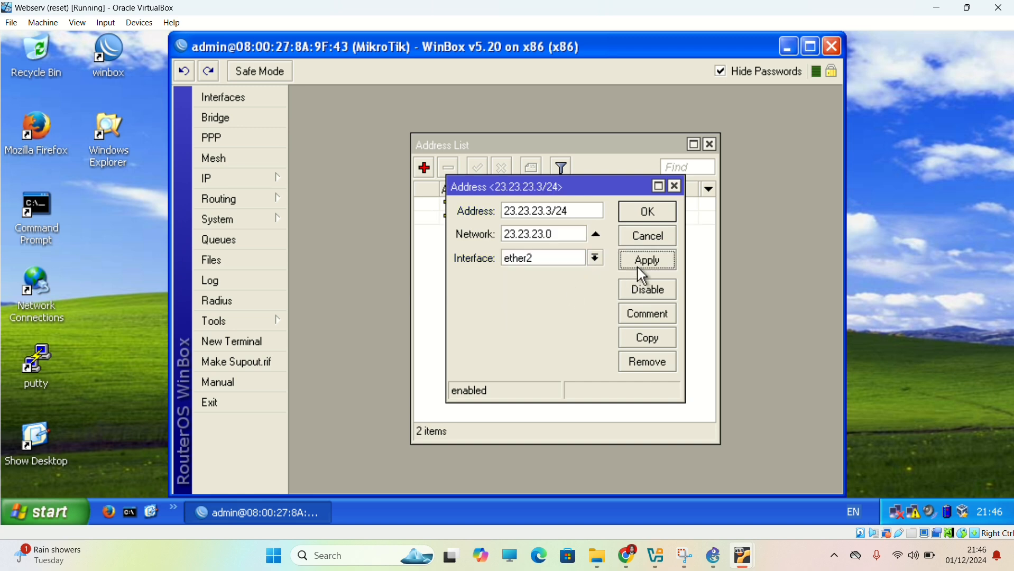
{"action": "left_click", "coordinate": [659, 215]}
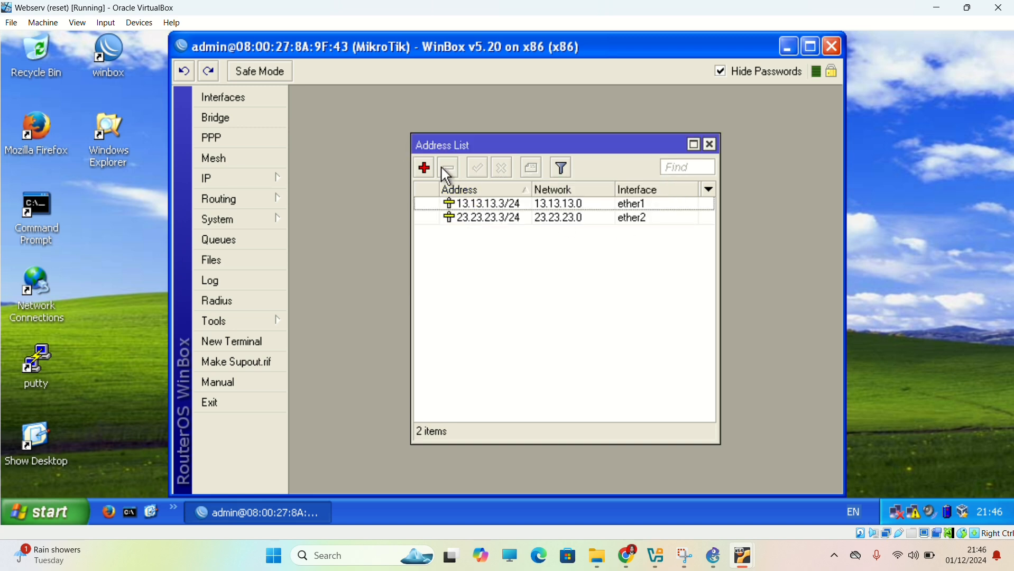
Add the IP address 43.43.43.3/24 on interface ether3 of the router.
{"action": "left_click", "coordinate": [424, 167]}
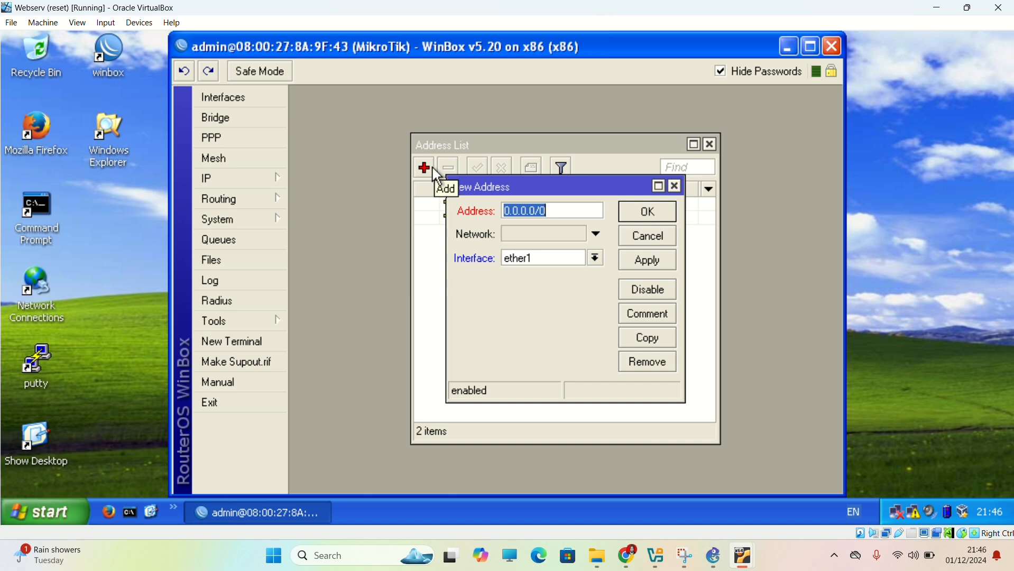
{"action": "type", "text": "43.43.43"}
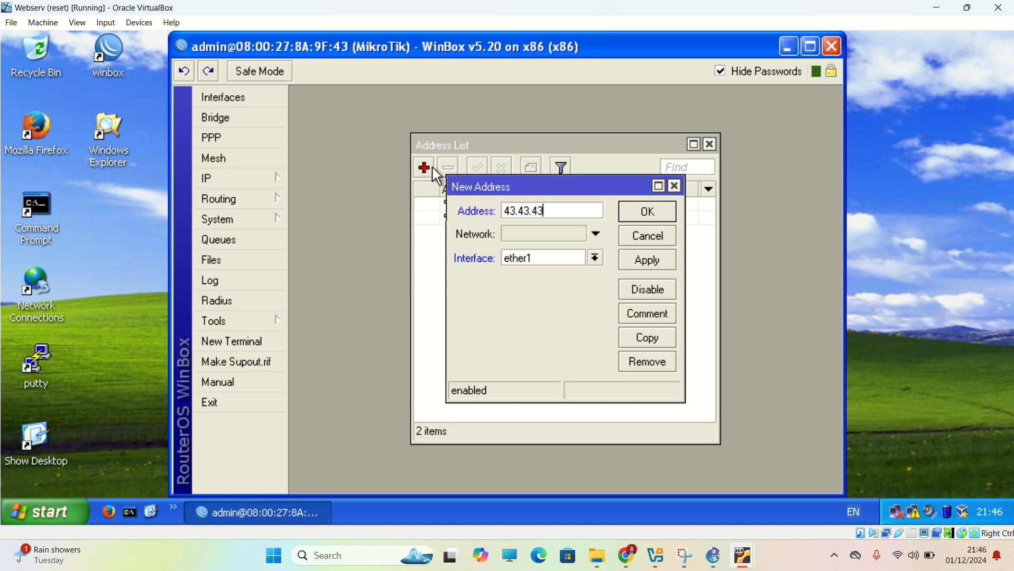
{"action": "type", "text": "."}
{"action": "type", "text": "1/"}
{"action": "key", "text": "BackSpace"}
{"action": "key", "text": "BackSpace"}
{"action": "type", "text": "3/24"}
{"action": "left_click", "coordinate": [595, 258]}
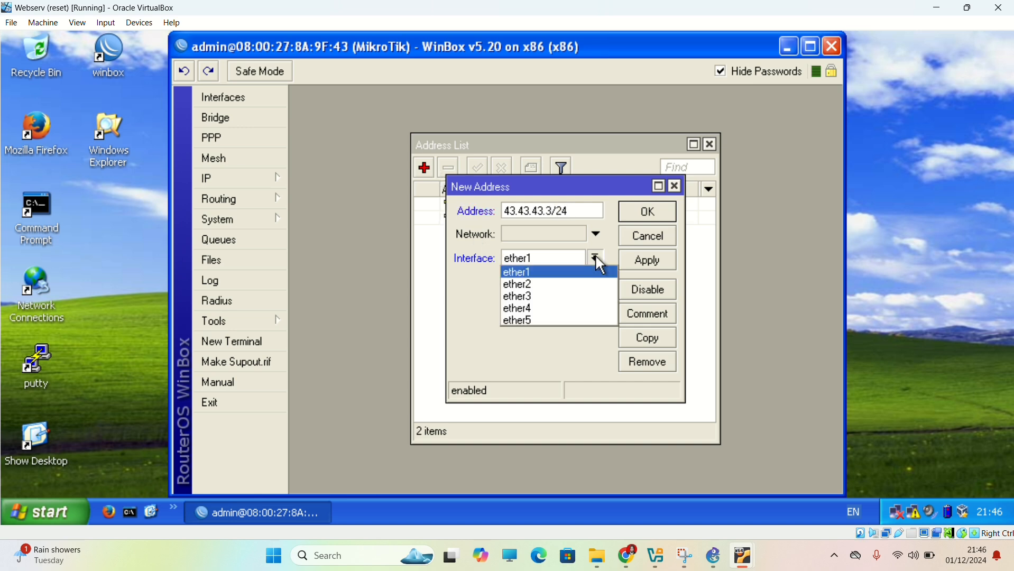
{"action": "left_click", "coordinate": [554, 296]}
{"action": "left_click", "coordinate": [650, 269]}
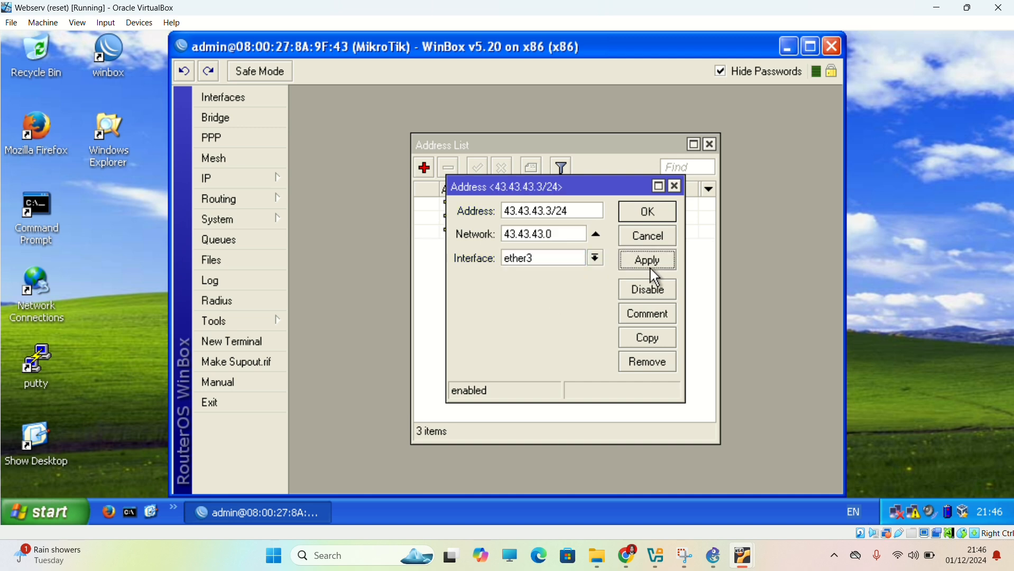
Confirm the ether3 address entry and switch to the PC-1 virtual machine.
{"action": "left_click", "coordinate": [654, 211]}
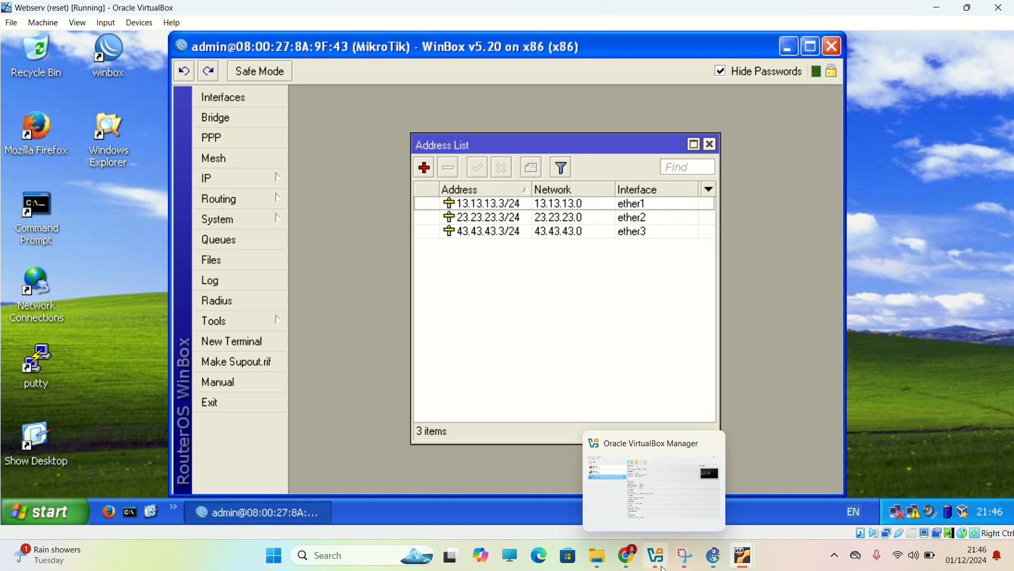
{"action": "mouse_move", "coordinate": [716, 561]}
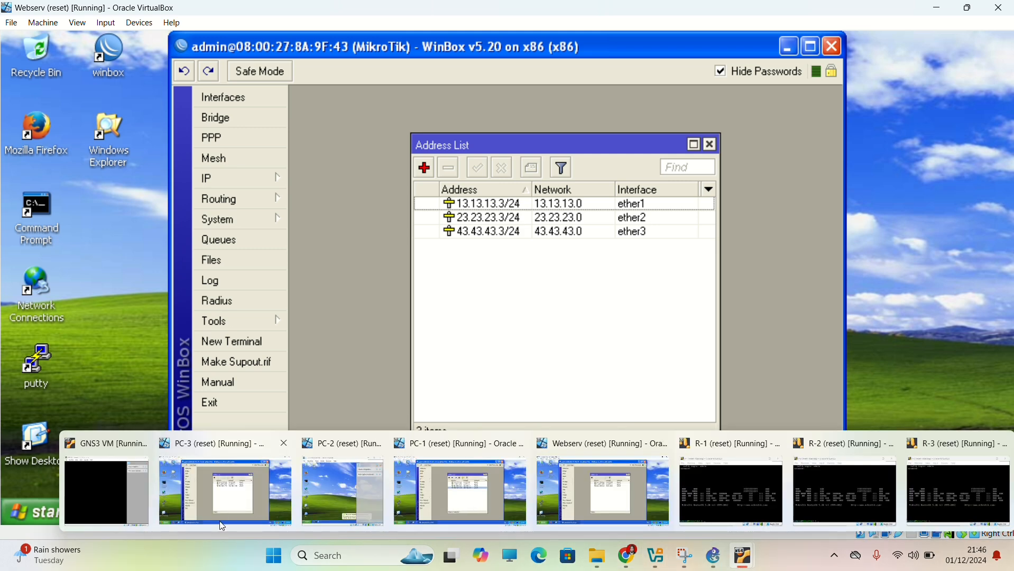
{"action": "left_click", "coordinate": [496, 506]}
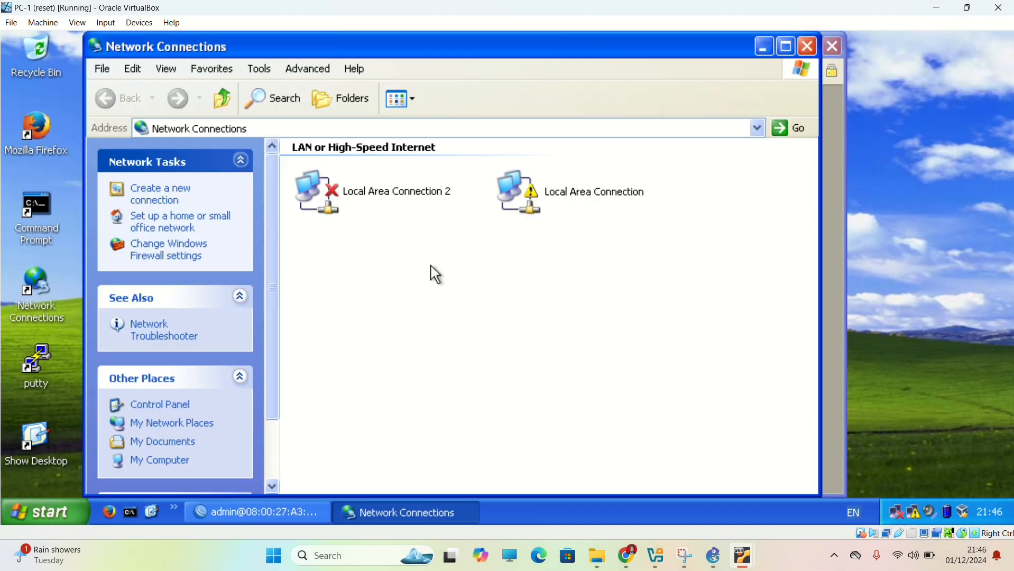
Open the Internet Protocol (TCP/IP) properties of PC-1's Local Area Connection.
{"action": "left_click", "coordinate": [577, 207]}
{"action": "double_click", "coordinate": [571, 199]}
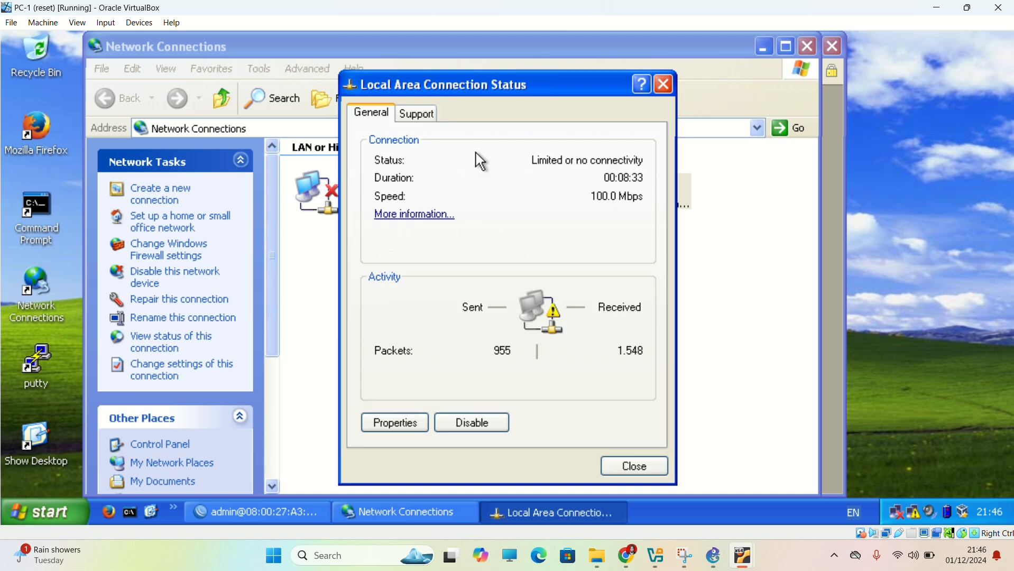
{"action": "left_click", "coordinate": [404, 425]}
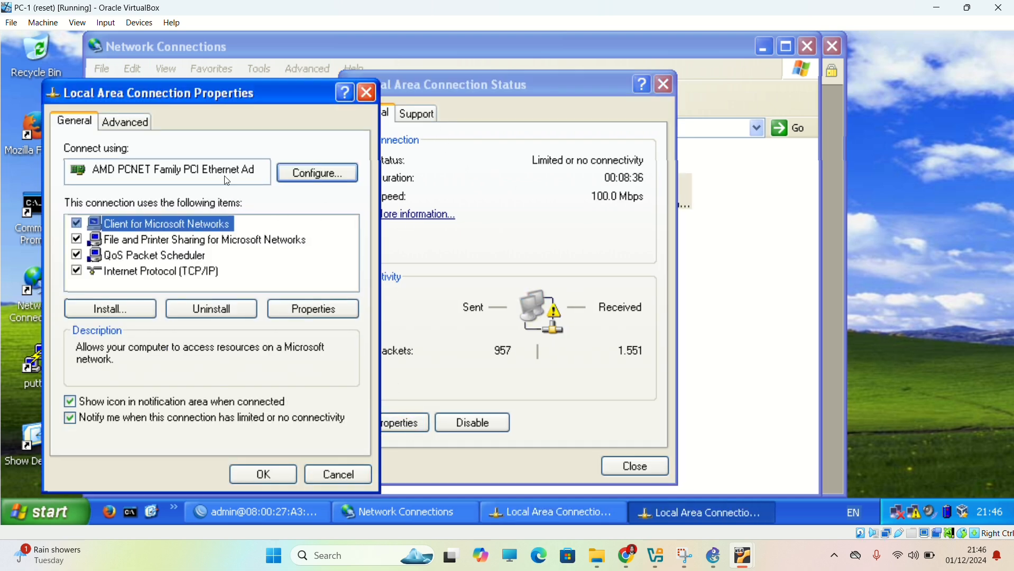
{"action": "double_click", "coordinate": [189, 270]}
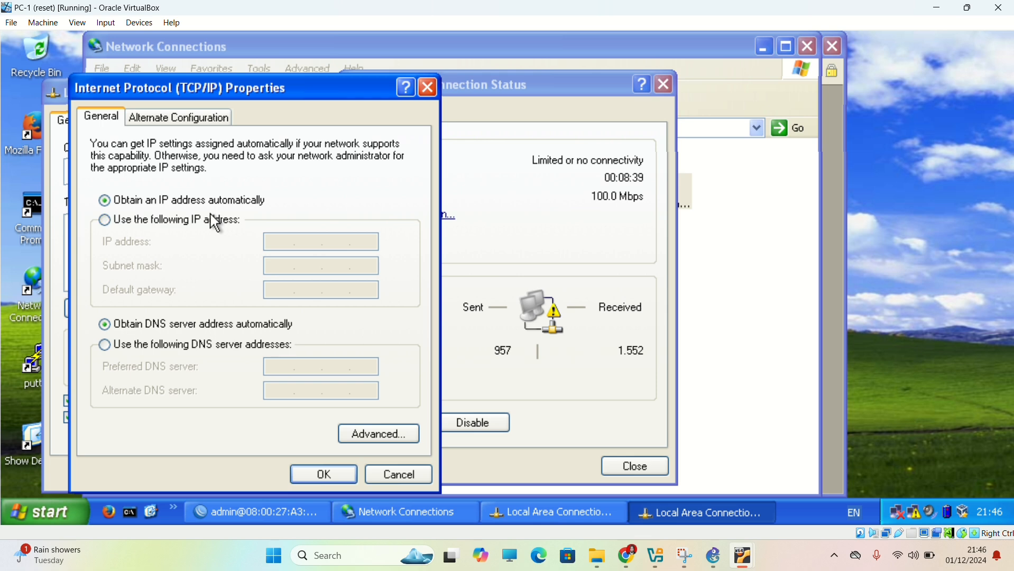
Assign PC-1 the static IP address 192.168.1.1 with subnet mask 255.255.255.192.
{"action": "left_click", "coordinate": [200, 226]}
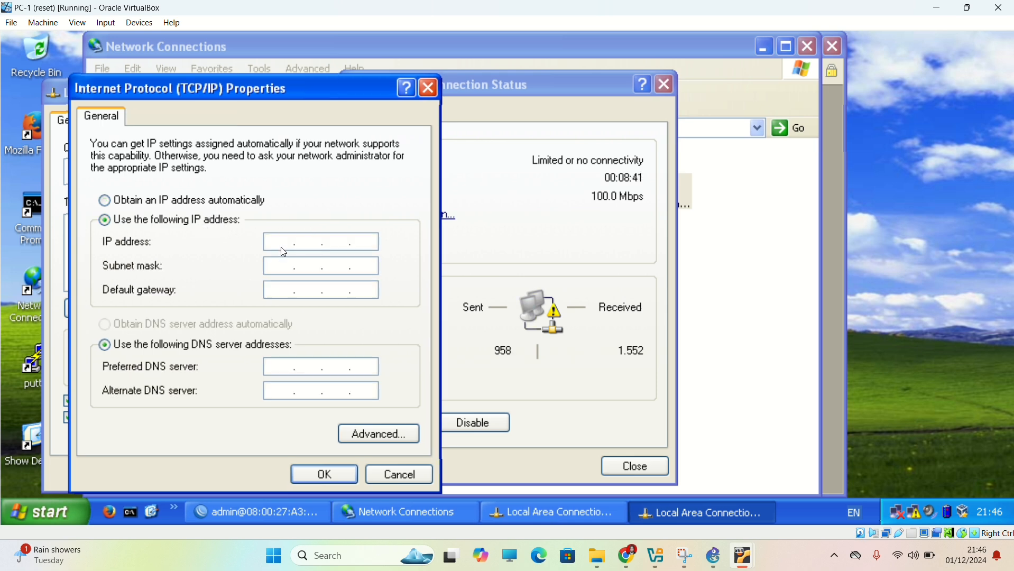
{"action": "left_click", "coordinate": [282, 242]}
{"action": "type", "text": "192.168.1.1"}
{"action": "left_click", "coordinate": [278, 270]}
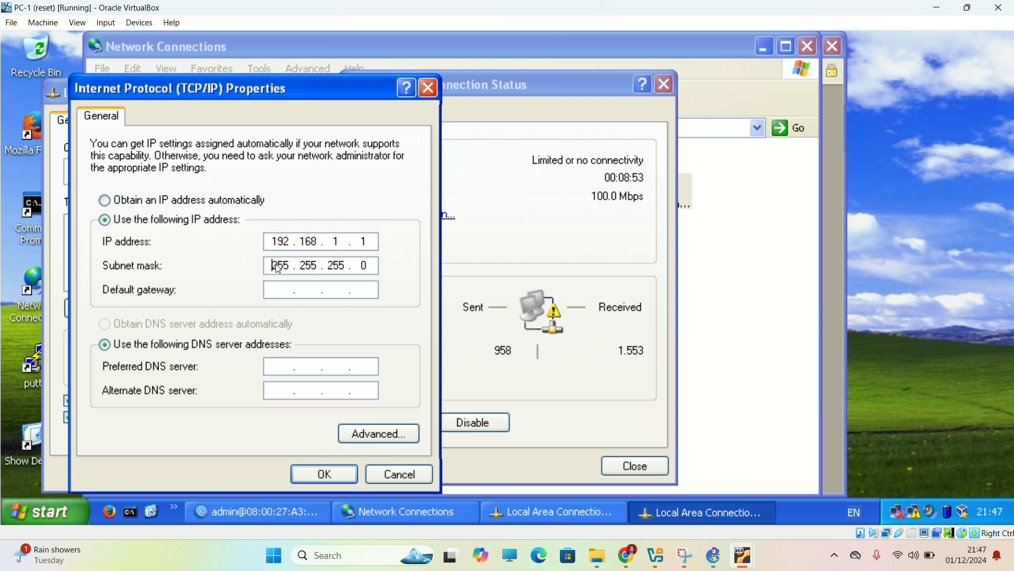
{"action": "left_click", "coordinate": [370, 270]}
{"action": "type", "text": "192"}
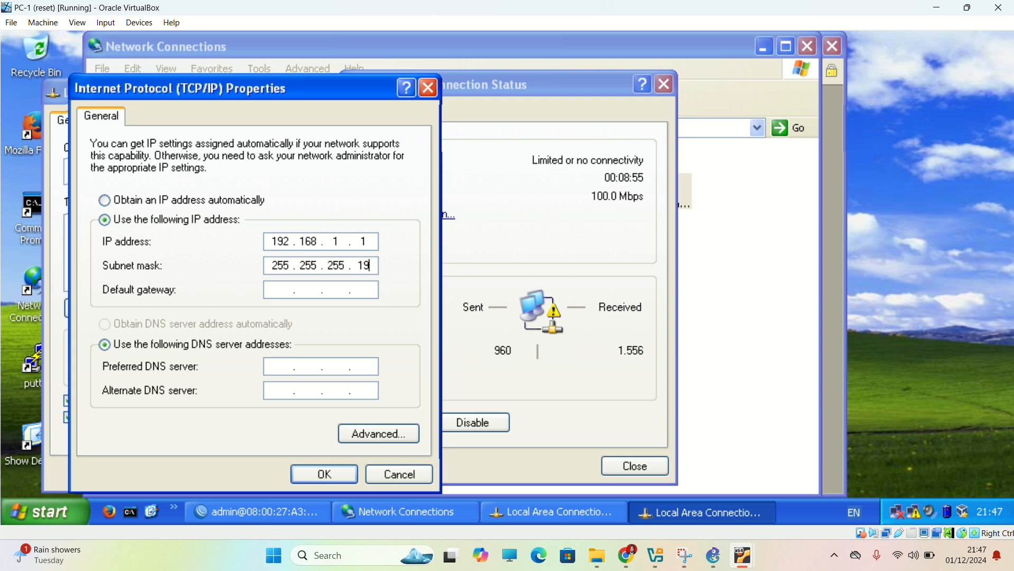
Set PC-1's default gateway to 192.168.1.62 and apply the connection settings.
{"action": "left_click", "coordinate": [280, 299]}
{"action": "type", "text": "192.168."}
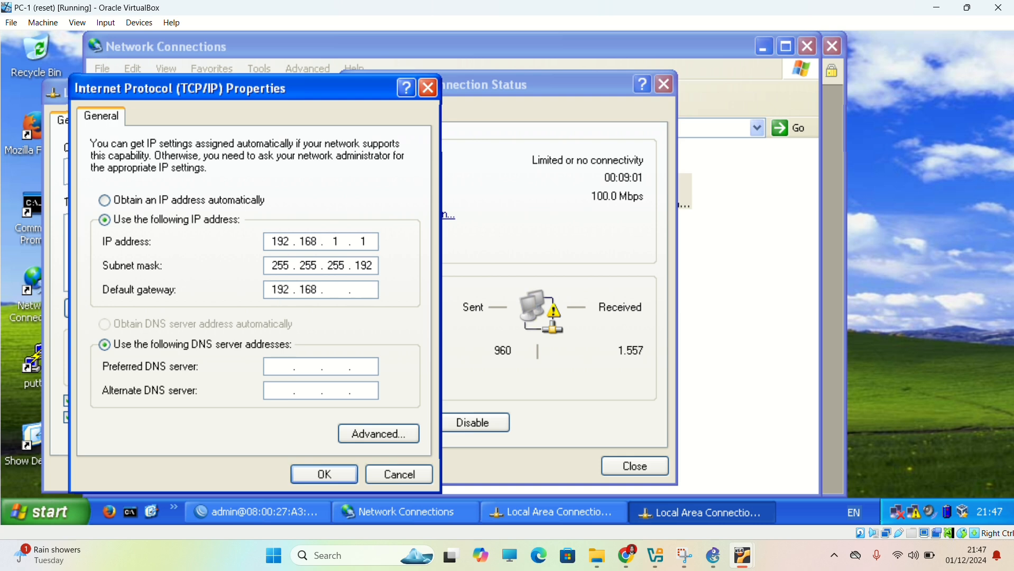
{"action": "type", "text": "1.62"}
{"action": "left_click", "coordinate": [324, 476]}
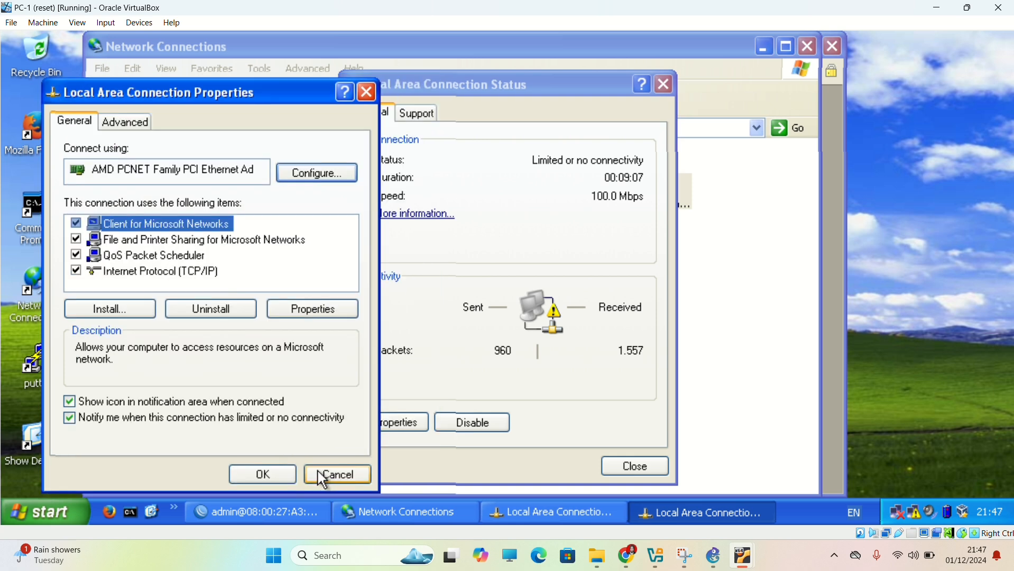
{"action": "left_click", "coordinate": [290, 479]}
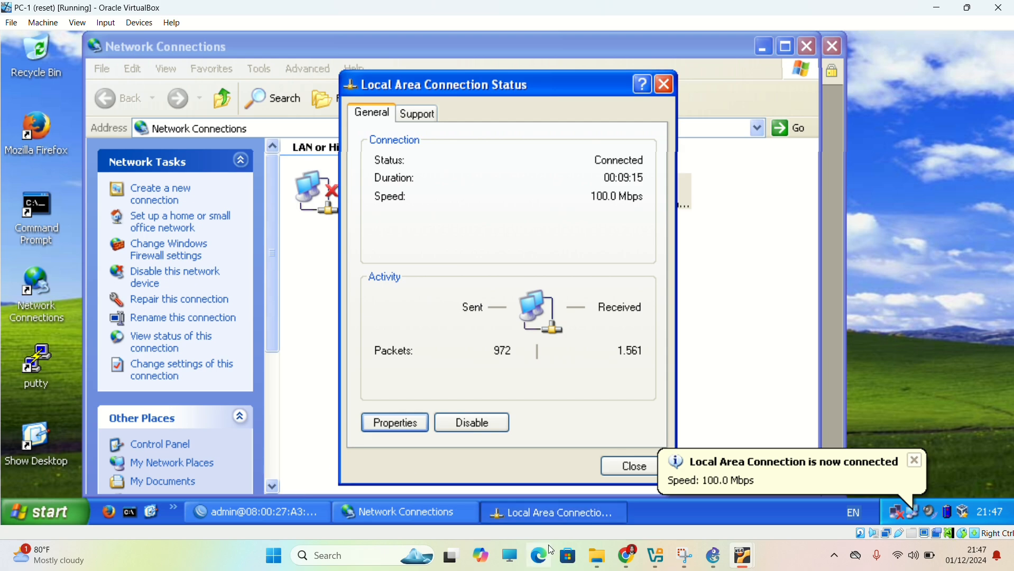
Switch to the PC-2 virtual machine, maximize its window and dismiss all its VirtualBox notifications.
{"action": "mouse_move", "coordinate": [745, 561]}
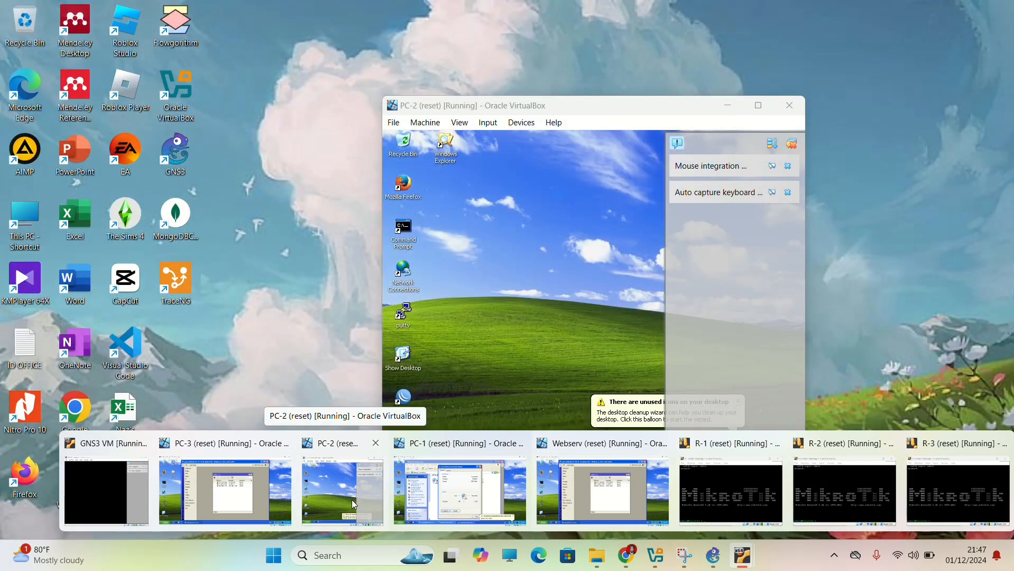
{"action": "left_click", "coordinate": [355, 503]}
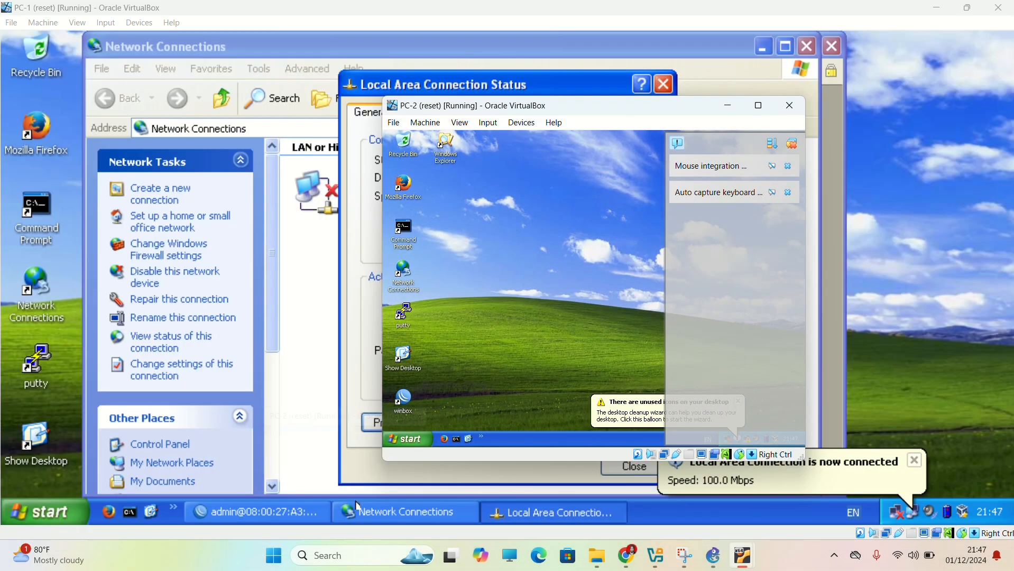
{"action": "left_click", "coordinate": [760, 107]}
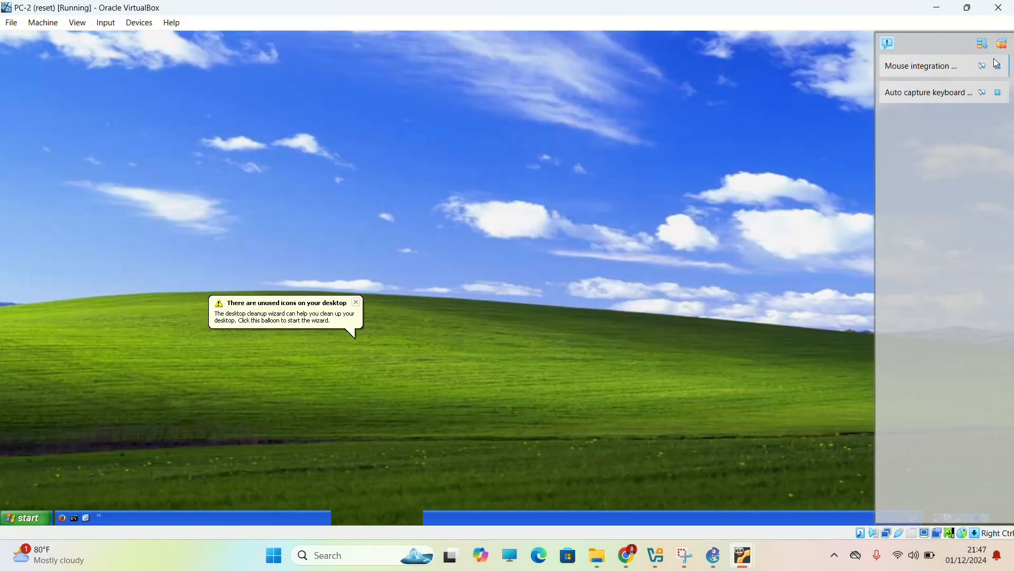
{"action": "left_click", "coordinate": [1002, 42]}
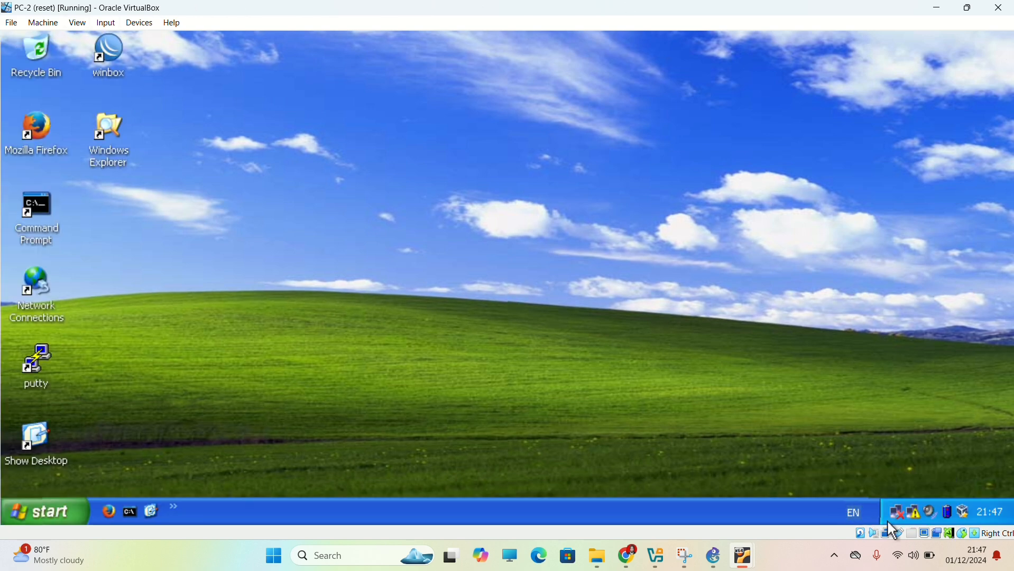
Open the Internet Protocol (TCP/IP) properties of PC-2's Local Area Connection.
{"action": "left_click", "coordinate": [902, 520]}
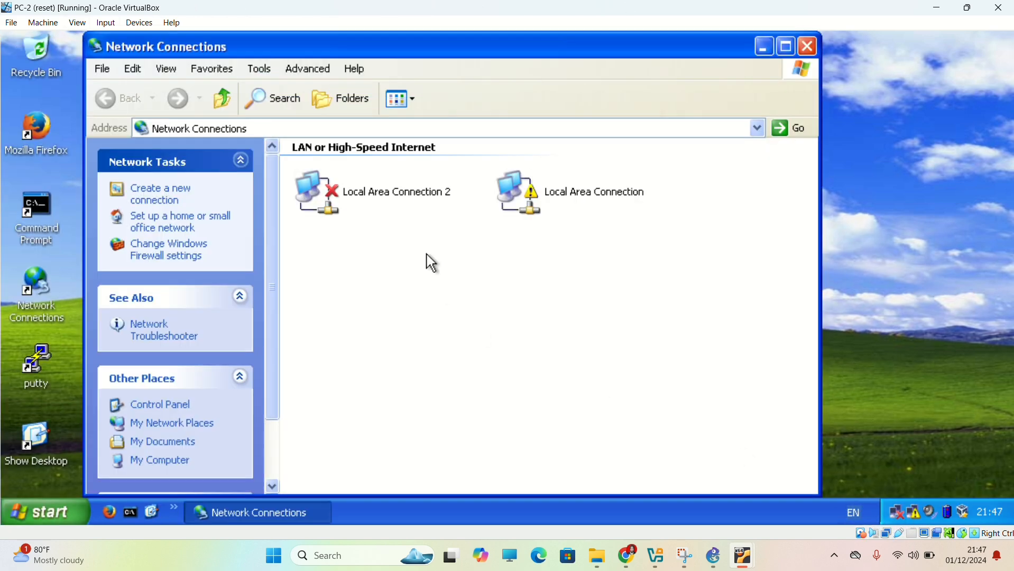
{"action": "left_click", "coordinate": [556, 199]}
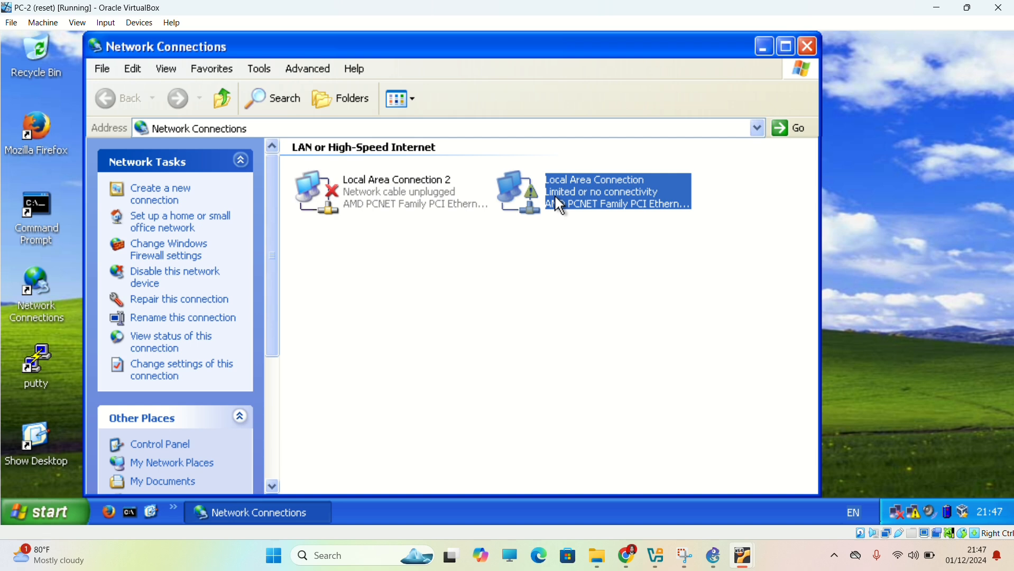
{"action": "double_click", "coordinate": [555, 197]}
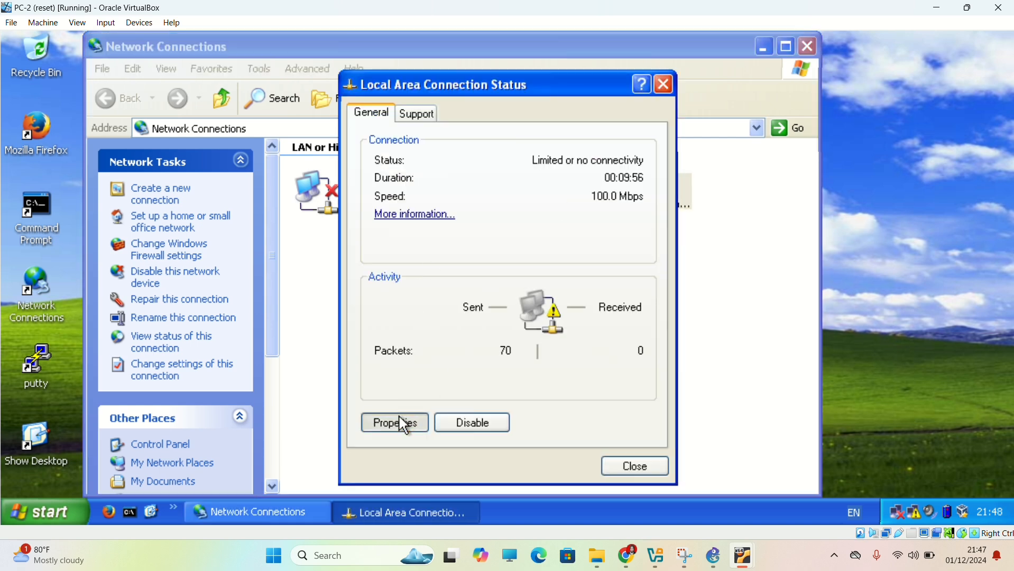
{"action": "left_click", "coordinate": [403, 424]}
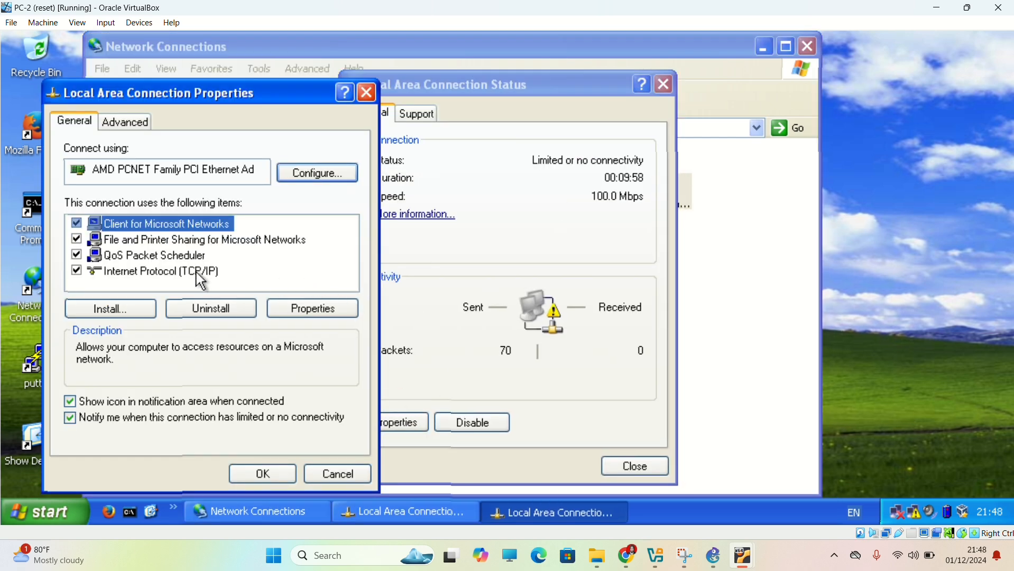
{"action": "double_click", "coordinate": [196, 271]}
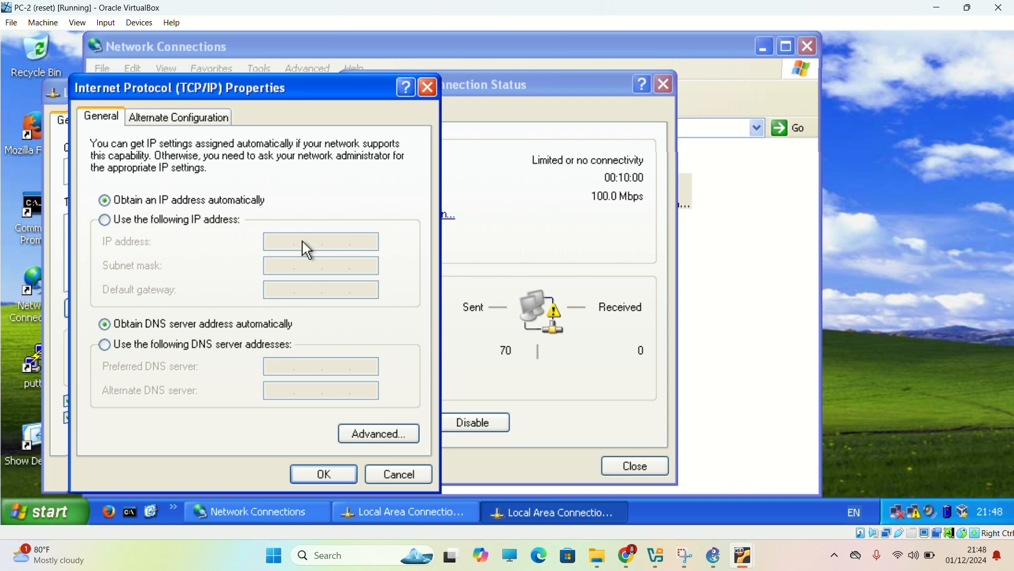
Assign PC-2 the static IP address 192.168.1.65 with subnet mask 255.255.255.192.
{"action": "left_click", "coordinate": [194, 225]}
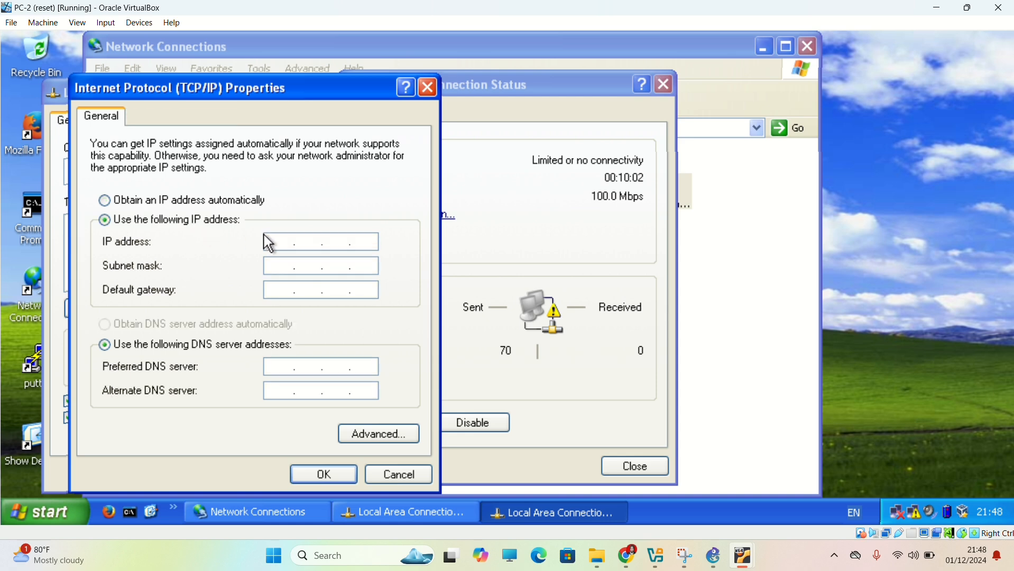
{"action": "type", "text": "192.168."}
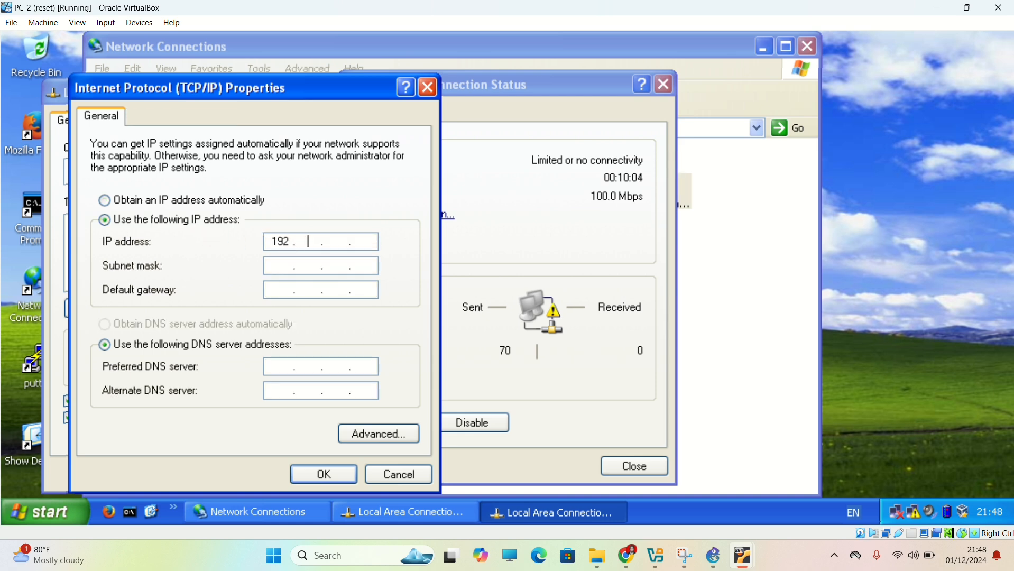
{"action": "type", "text": "1"}
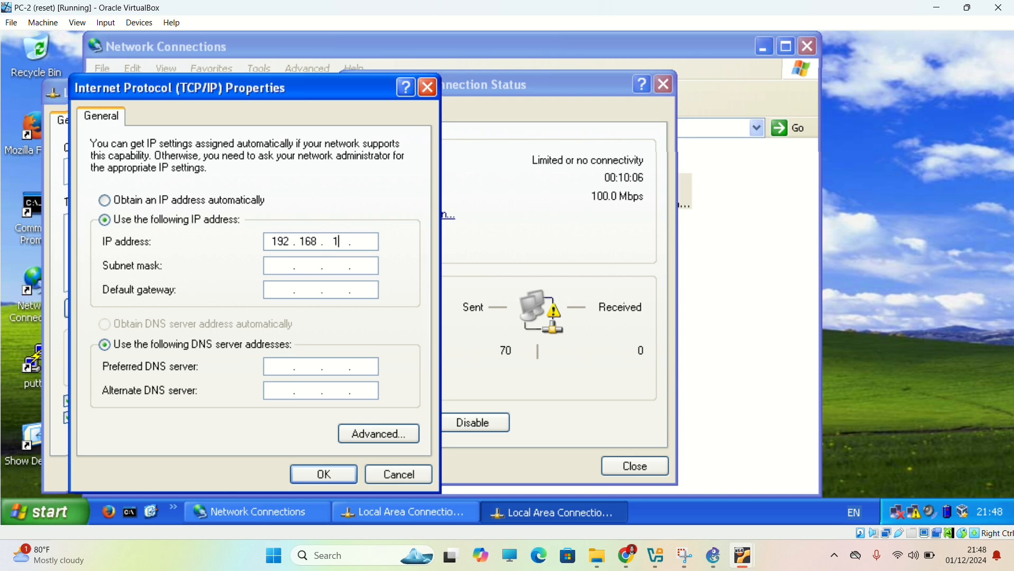
{"action": "type", "text": ".65"}
{"action": "left_click", "coordinate": [280, 267]}
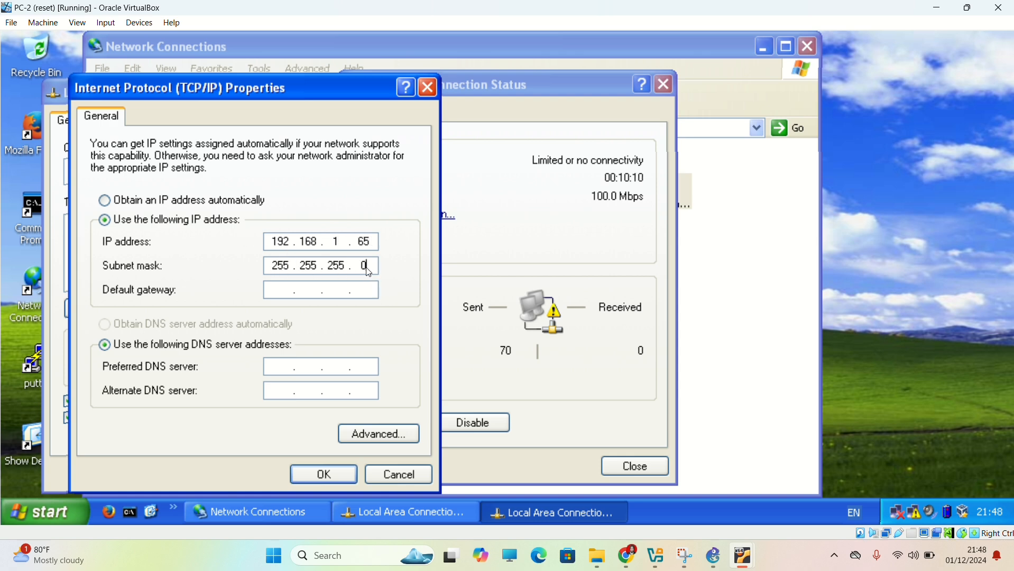
{"action": "key", "text": "BackSpace"}
{"action": "type", "text": "192"}
Set PC-2's default gateway to 192.168.1.126 and apply the connection settings.
{"action": "left_click", "coordinate": [271, 288]}
{"action": "type", "text": "192 . 168 . 1 . 126"}
{"action": "left_click", "coordinate": [304, 478]}
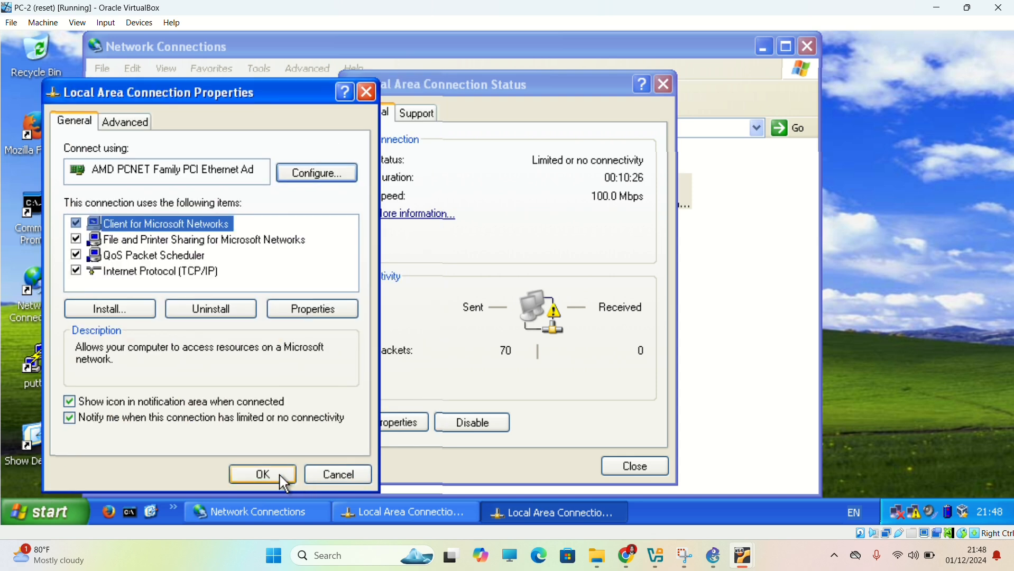
{"action": "left_click", "coordinate": [281, 477]}
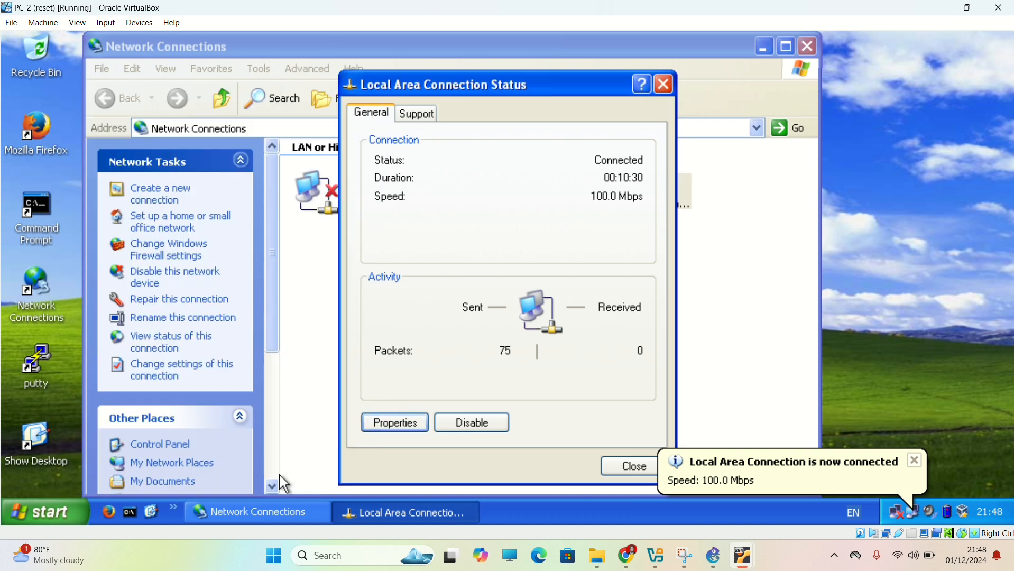
Ping PC-1 at 192.168.1.1 from a command prompt on PC-2.
{"action": "left_click", "coordinate": [133, 509]}
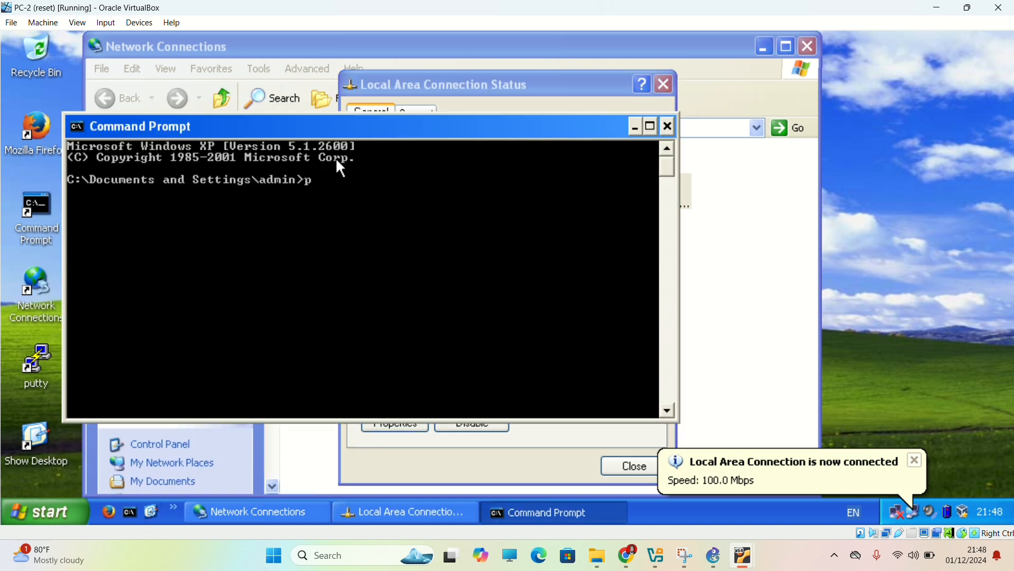
{"action": "type", "text": "ping 192.168.1.1"}
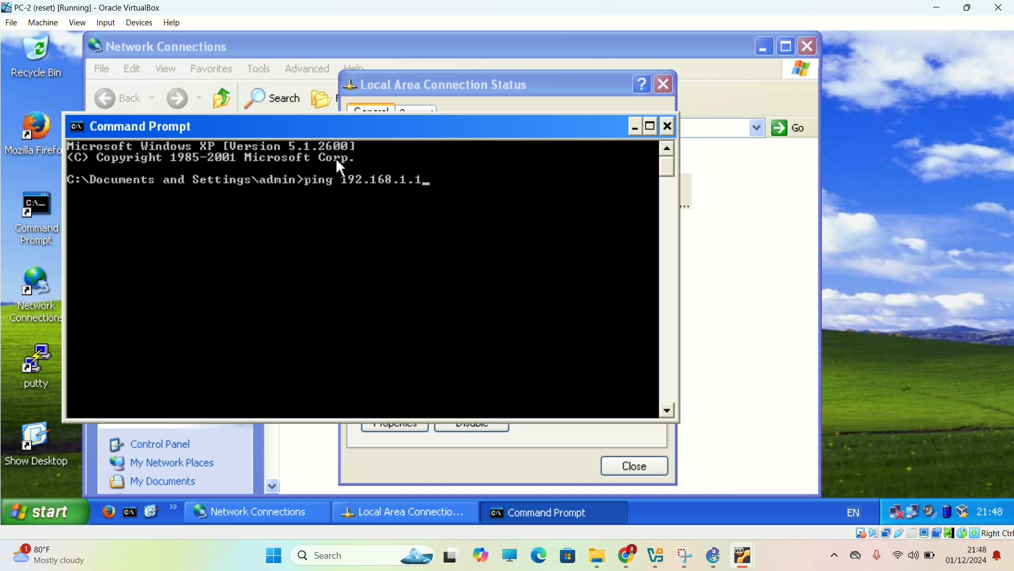
{"action": "key", "text": "Return"}
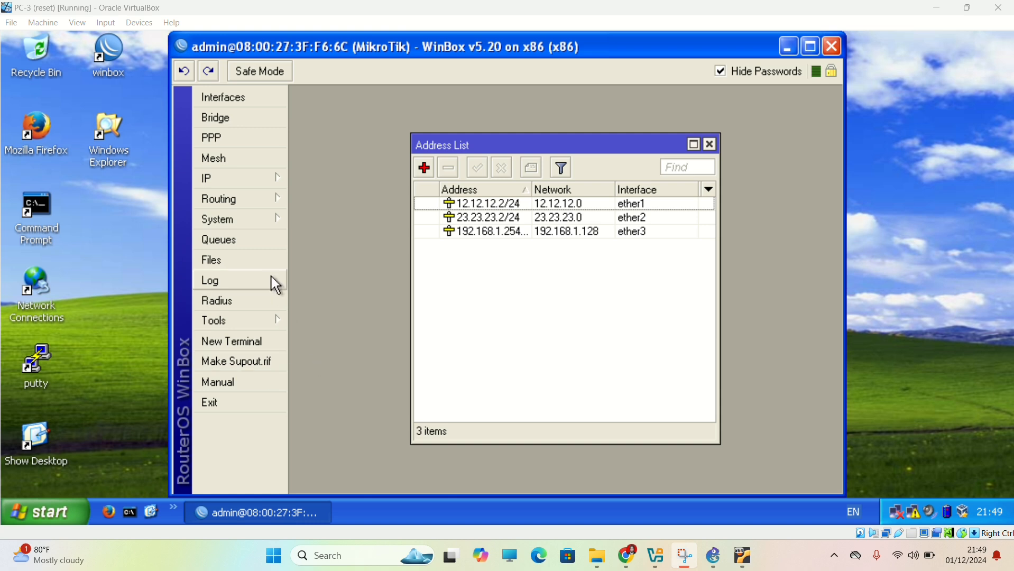
On PC-3, open the Internet Protocol (TCP/IP) properties of the Local Area Connection.
{"action": "left_click", "coordinate": [895, 514]}
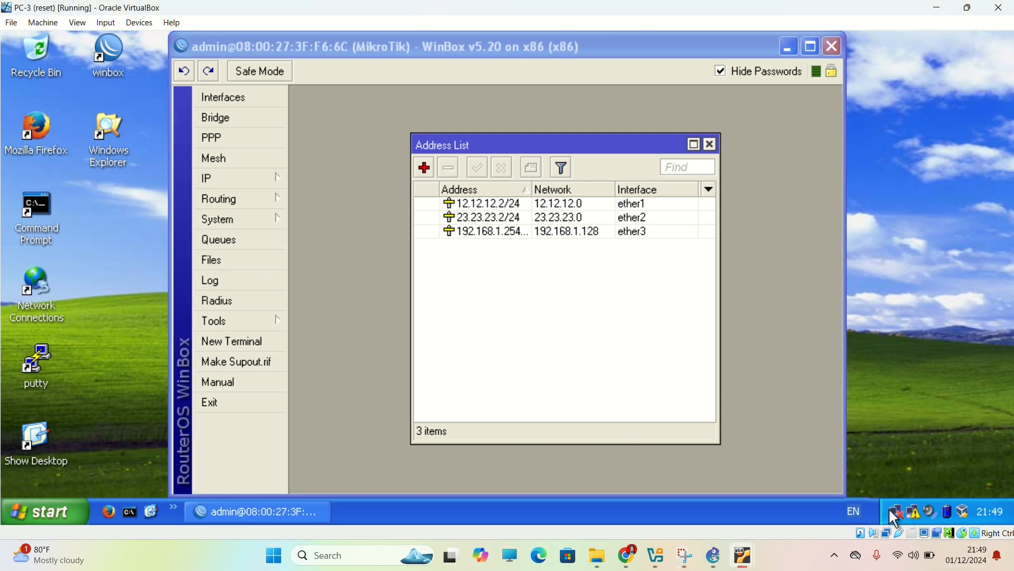
{"action": "double_click", "coordinate": [902, 518]}
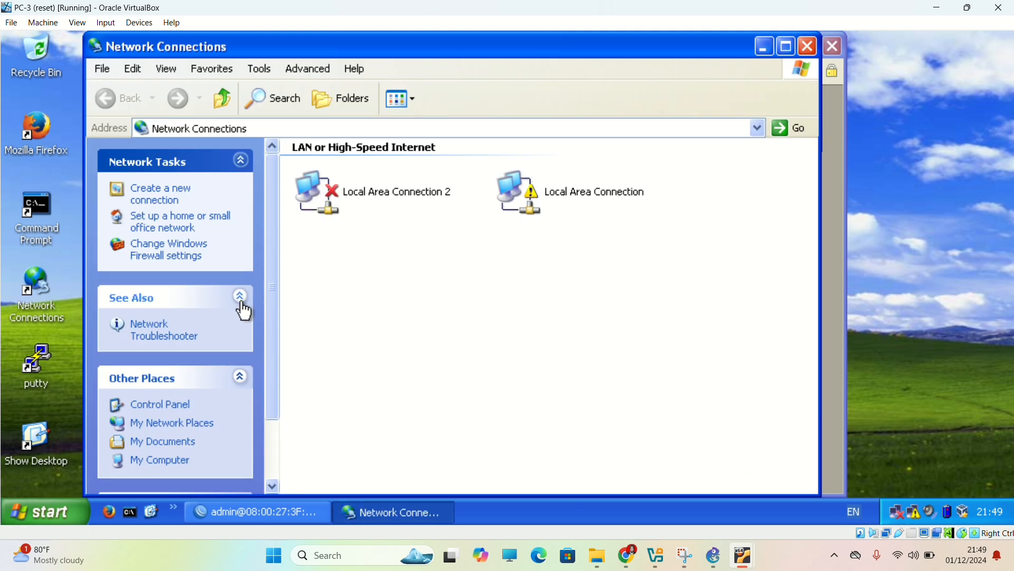
{"action": "double_click", "coordinate": [584, 212]}
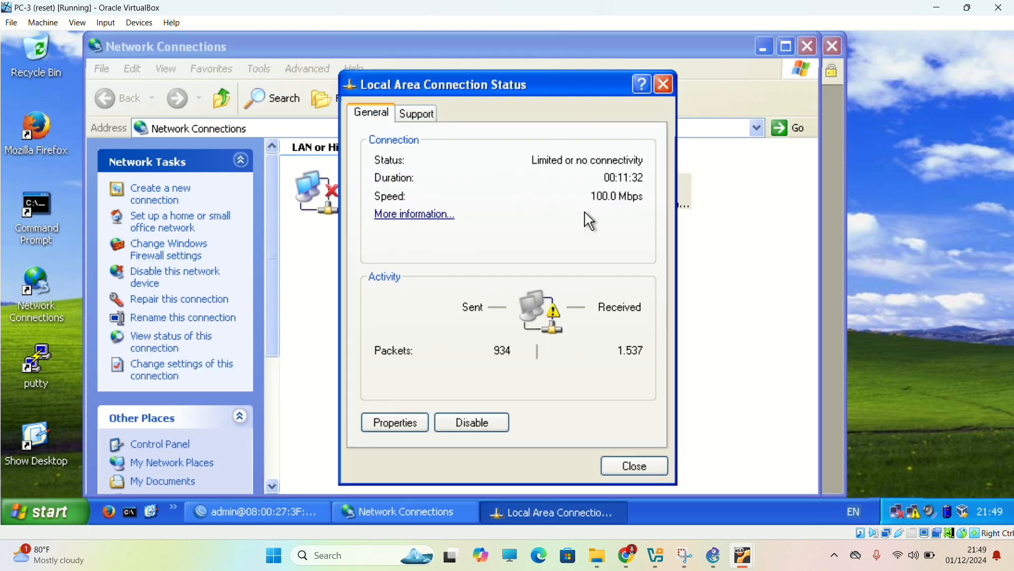
{"action": "left_click", "coordinate": [406, 426]}
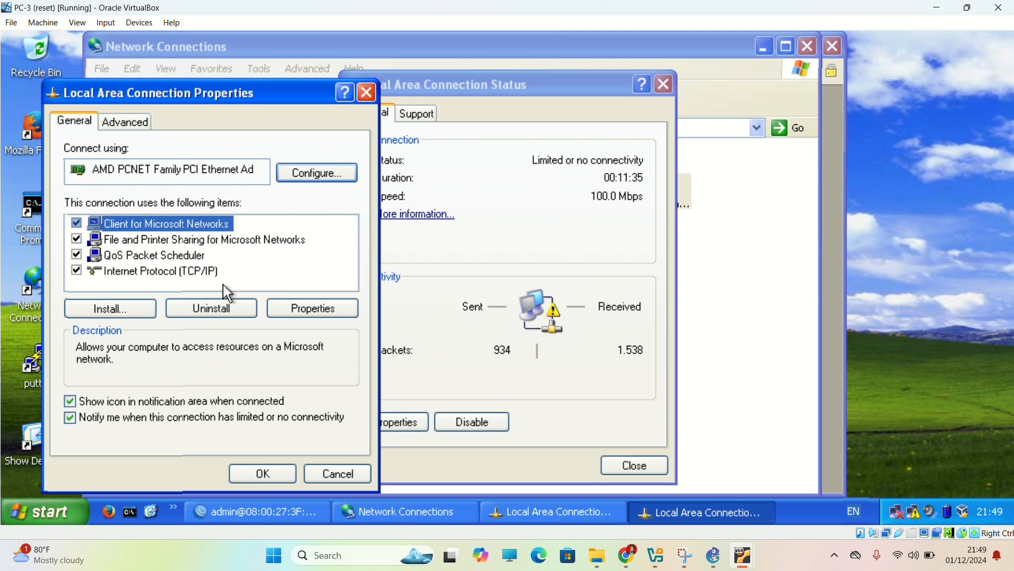
{"action": "double_click", "coordinate": [193, 275]}
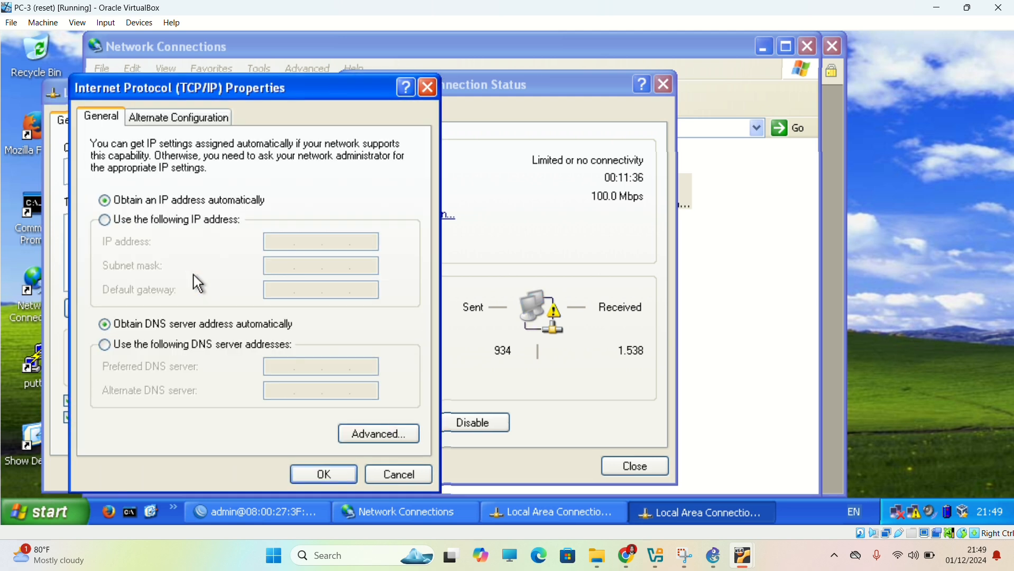
Switch PC-3 to manual addressing and assign it the static IP address 192.168.1.253.
{"action": "left_click", "coordinate": [215, 222]}
{"action": "left_click", "coordinate": [299, 243]}
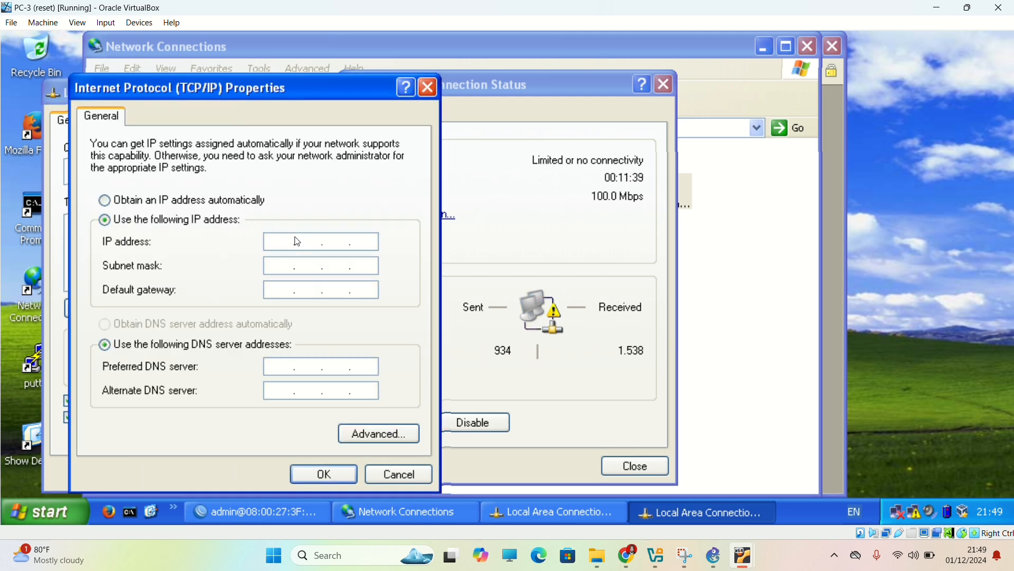
{"action": "type", "text": "192.168.1.253"}
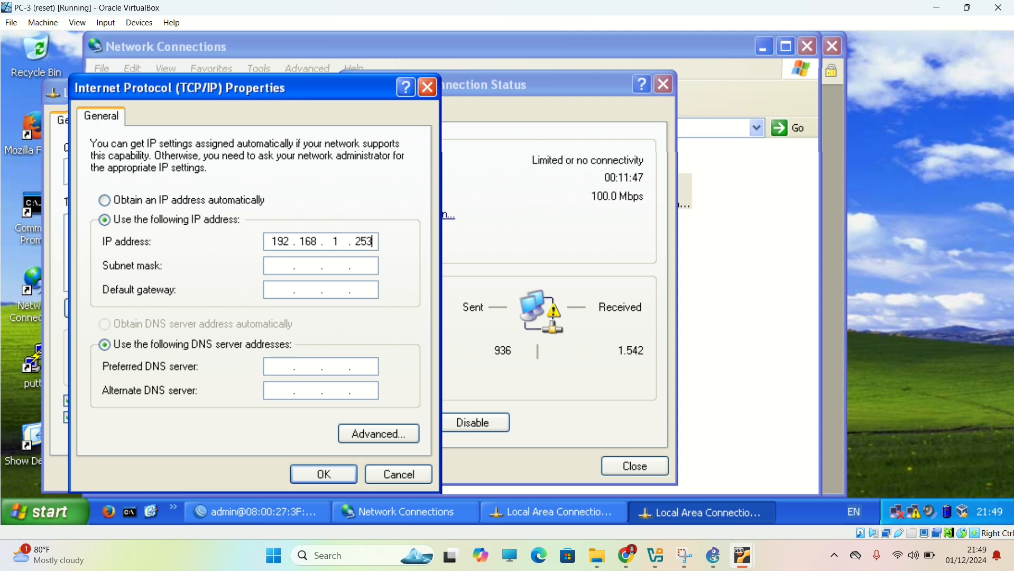
Set PC-3's subnet mask to 255.255.255.128.
{"action": "left_click", "coordinate": [285, 266]}
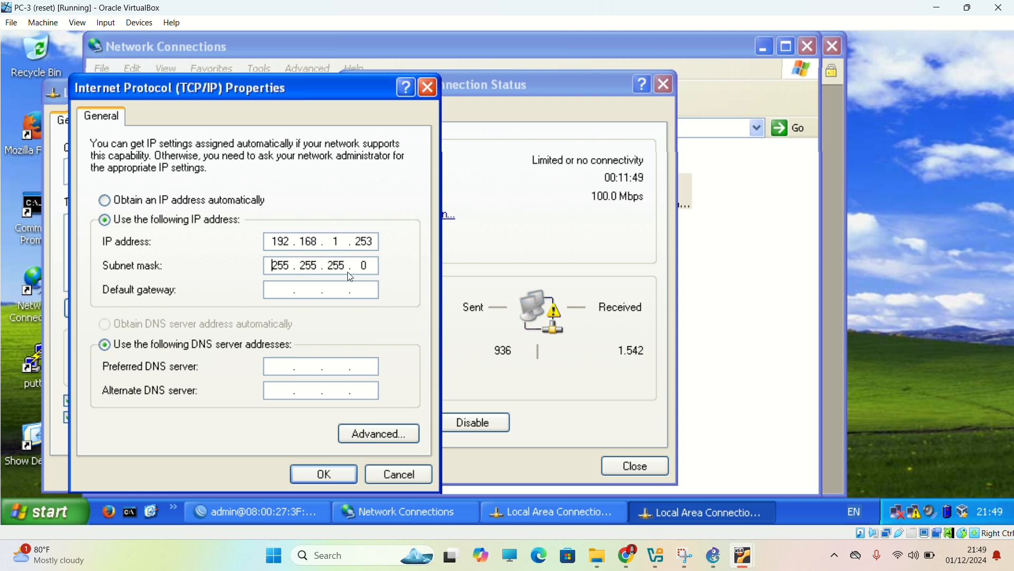
{"action": "key", "text": "BackSpace"}
{"action": "type", "text": "192"}
{"action": "key", "text": "BackSpace"}
{"action": "key", "text": "BackSpace"}
{"action": "type", "text": "28192"}
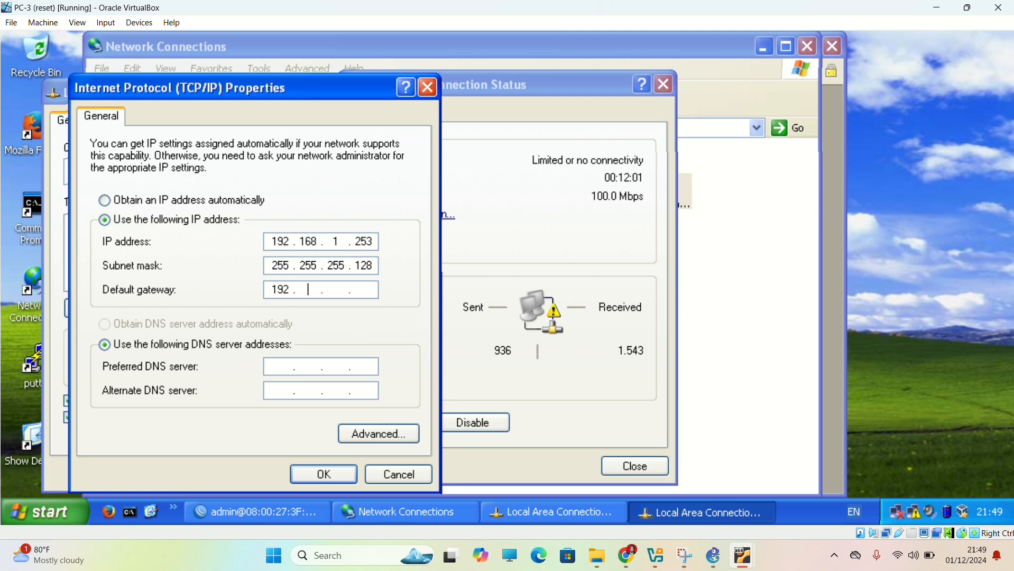
{"action": "type", "text": "168"}
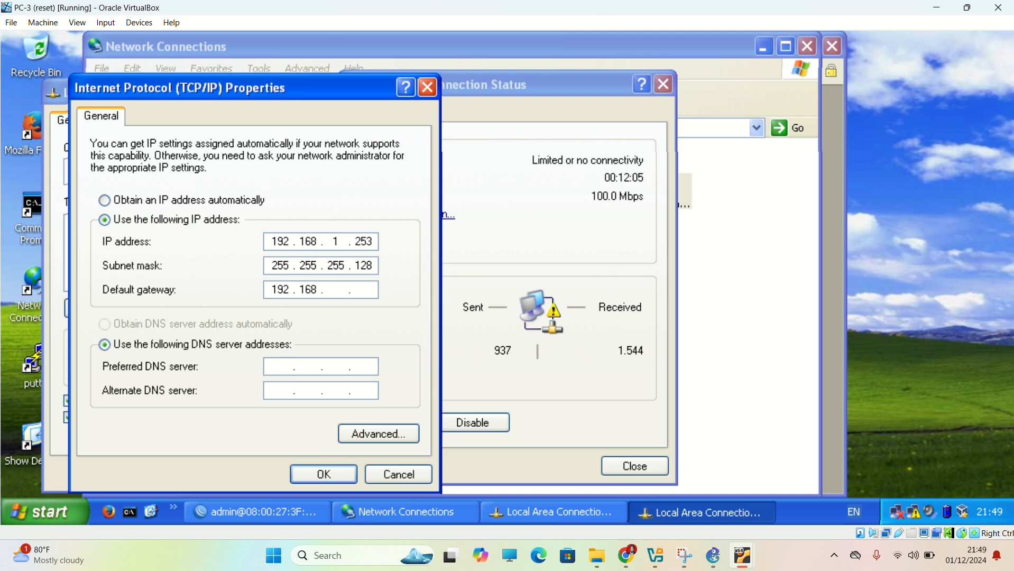
{"action": "type", "text": "1.254"}
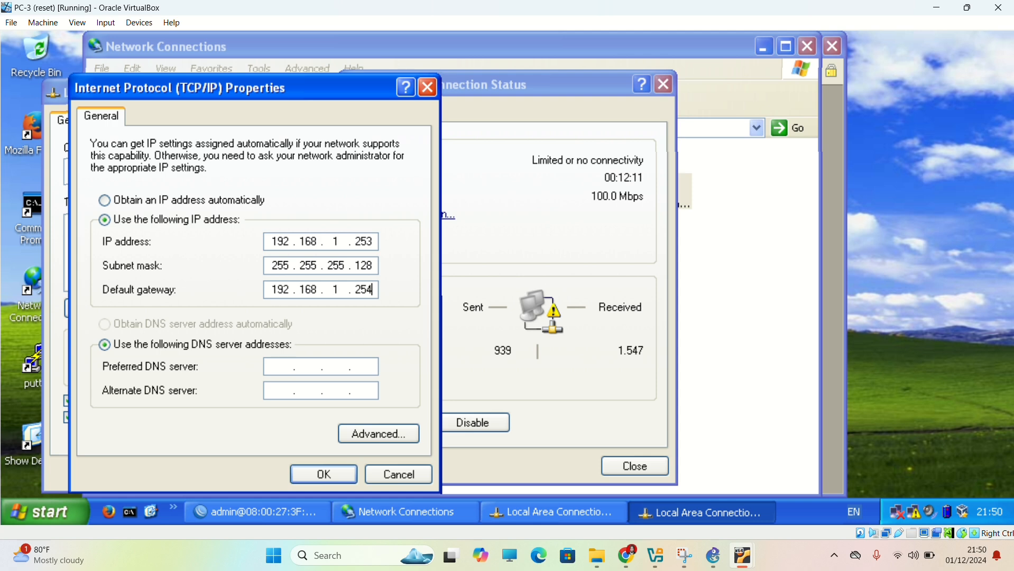
Set PC-3's default gateway to 192.168.1.254 and apply the connection settings.
{"action": "left_click", "coordinate": [323, 474]}
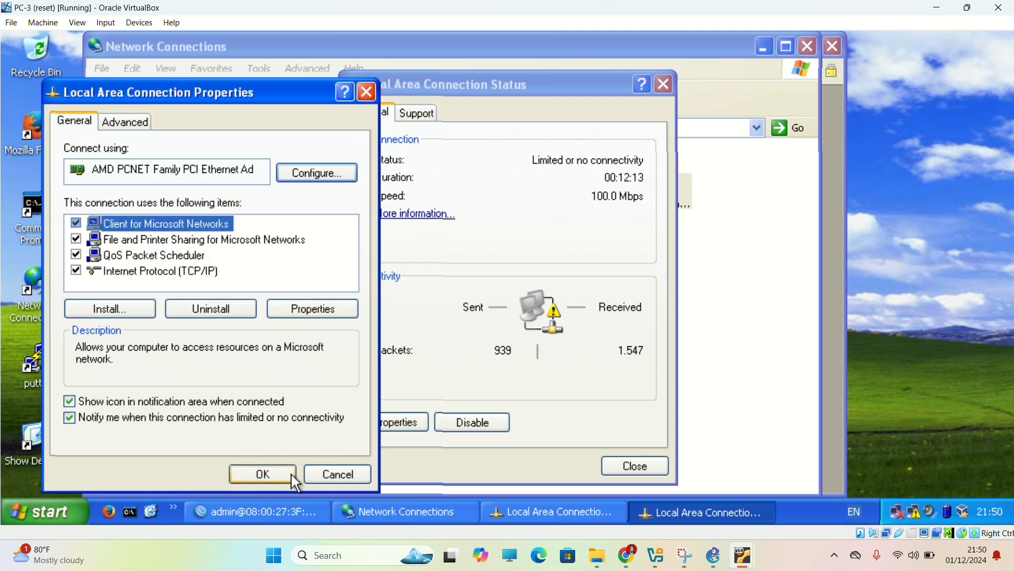
{"action": "left_click", "coordinate": [281, 475]}
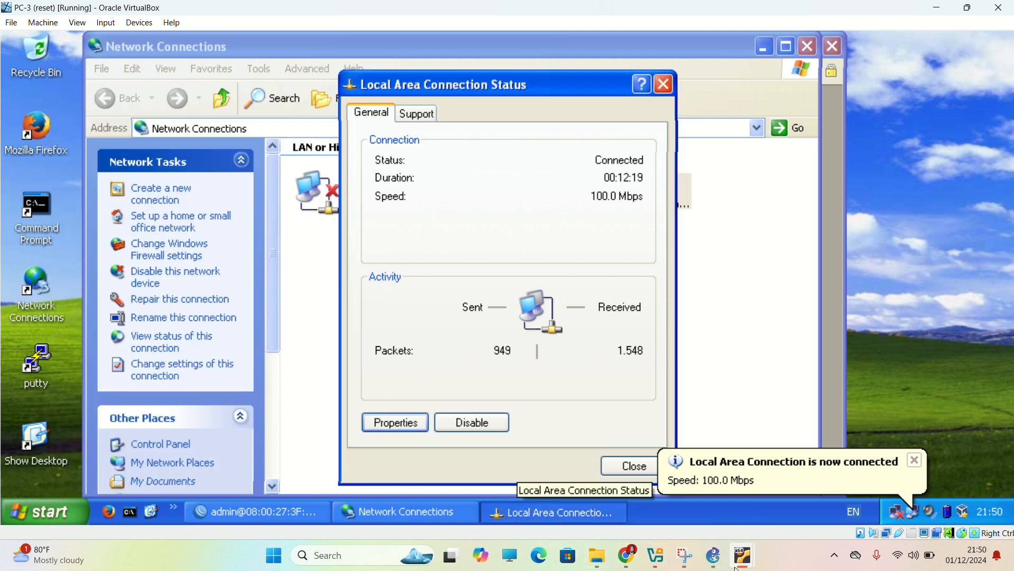
Switch to the Webserv machine and open the Internet Protocol (TCP/IP) properties of Local Area Connection 2.
{"action": "mouse_move", "coordinate": [743, 561]}
{"action": "left_click", "coordinate": [582, 489]}
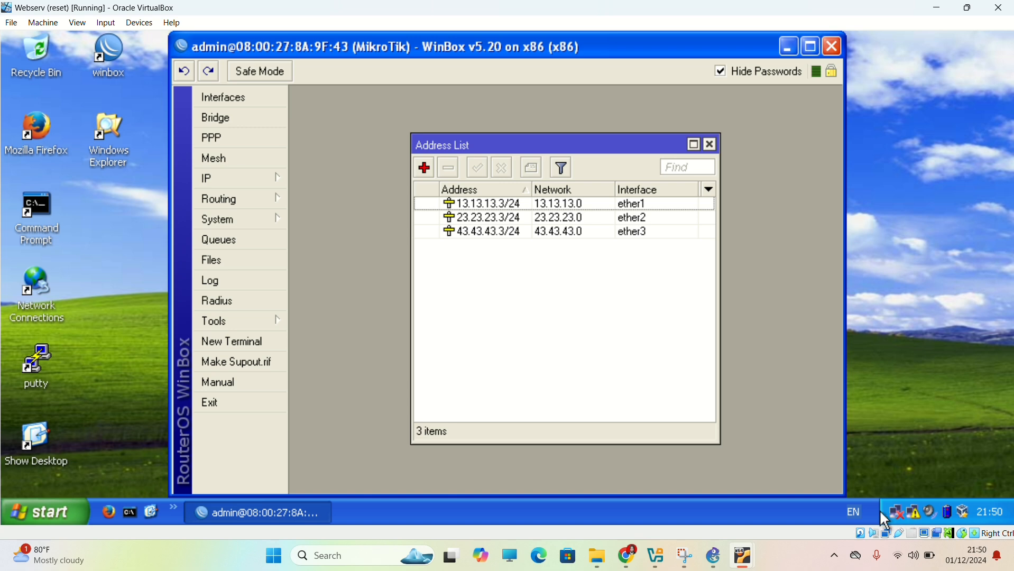
{"action": "left_click", "coordinate": [893, 513]}
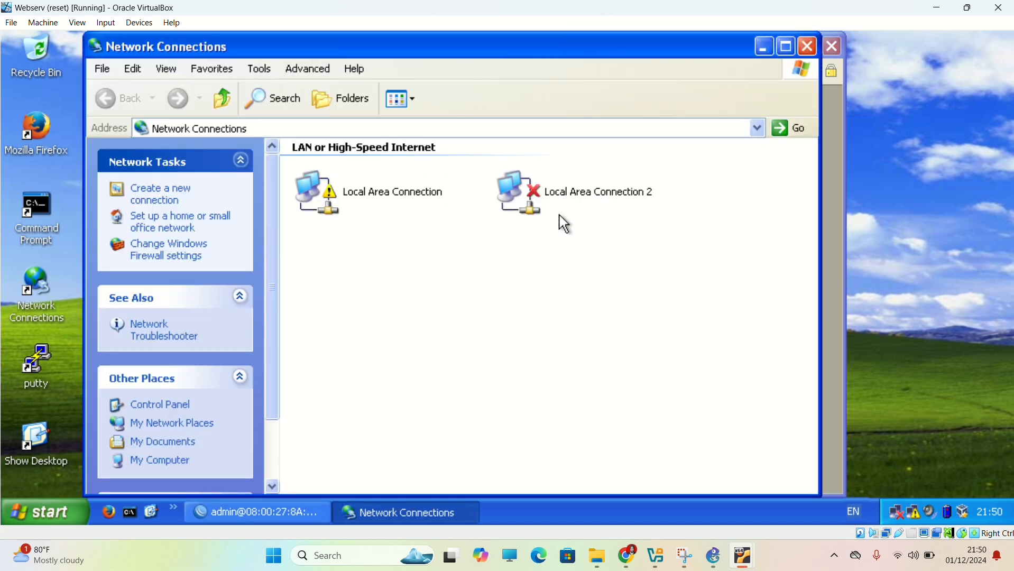
{"action": "double_click", "coordinate": [581, 219]}
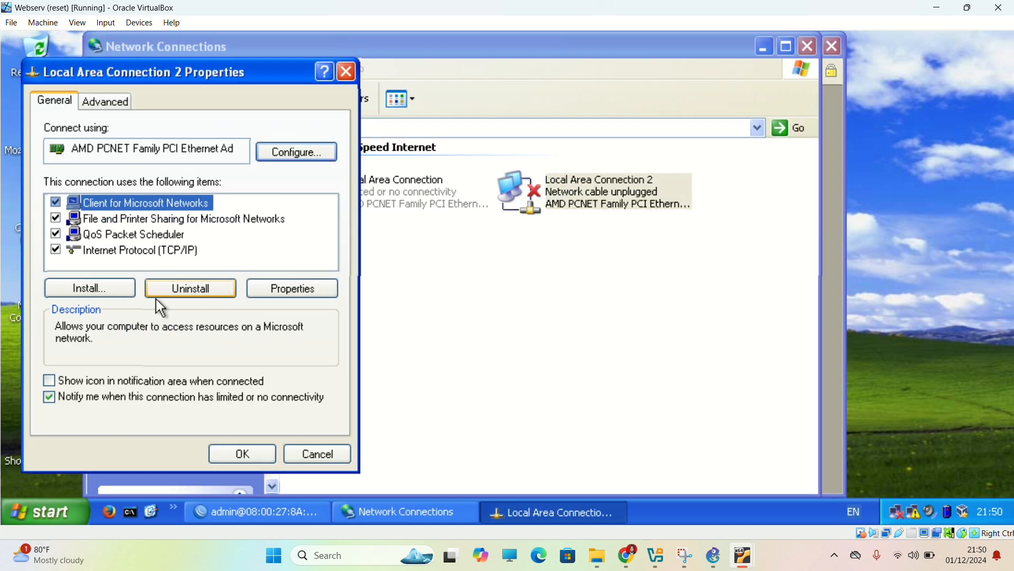
{"action": "double_click", "coordinate": [185, 250]}
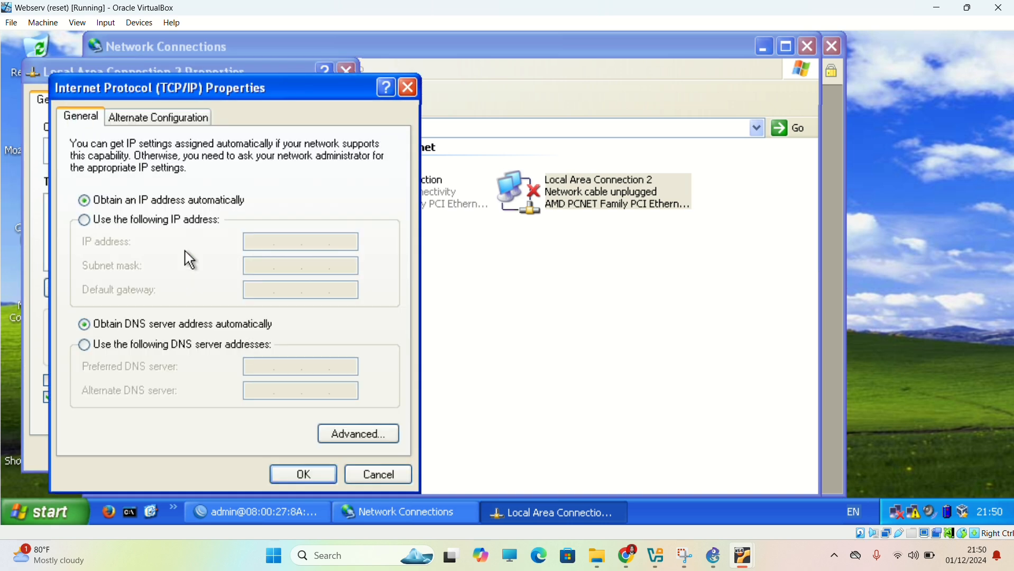
Assign Webserv's Local Area Connection 2 the static IP address 43.43.43.1 with subnet mask 255.255.255.0.
{"action": "left_click", "coordinate": [189, 222]}
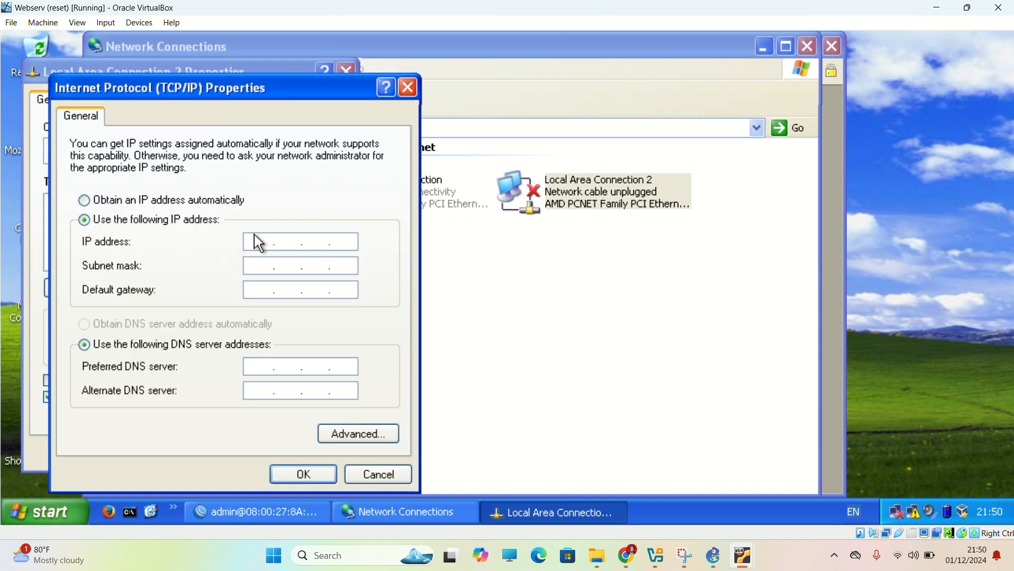
{"action": "left_click", "coordinate": [258, 243]}
{"action": "type", "text": "43.43.43.1"}
{"action": "left_click", "coordinate": [254, 271]}
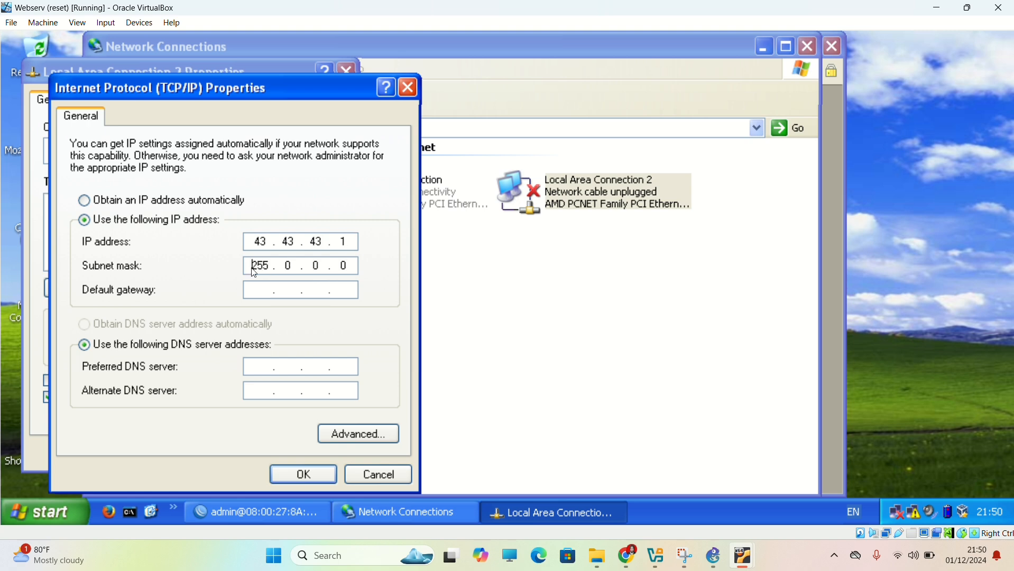
{"action": "left_click", "coordinate": [296, 270]}
{"action": "key", "text": "BackSpace"}
{"action": "type", "text": "255 . 255 ."}
Set Webserv's default gateway to 43.43.43.3 and apply the Local Area Connection 2 settings.
{"action": "left_click", "coordinate": [266, 291]}
{"action": "type", "text": "43.43.43.3"}
{"action": "left_click", "coordinate": [290, 478]}
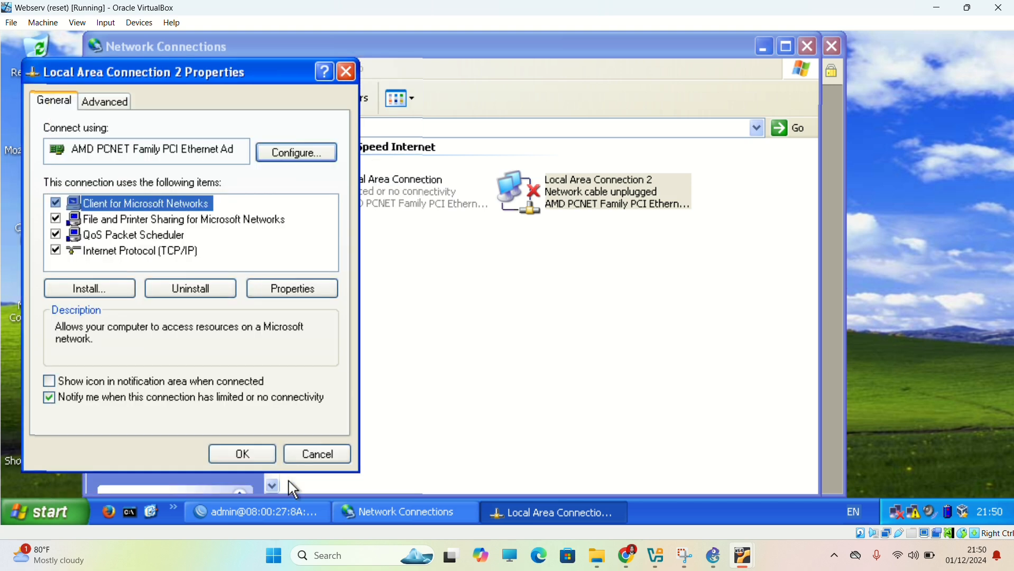
{"action": "left_click", "coordinate": [259, 461]}
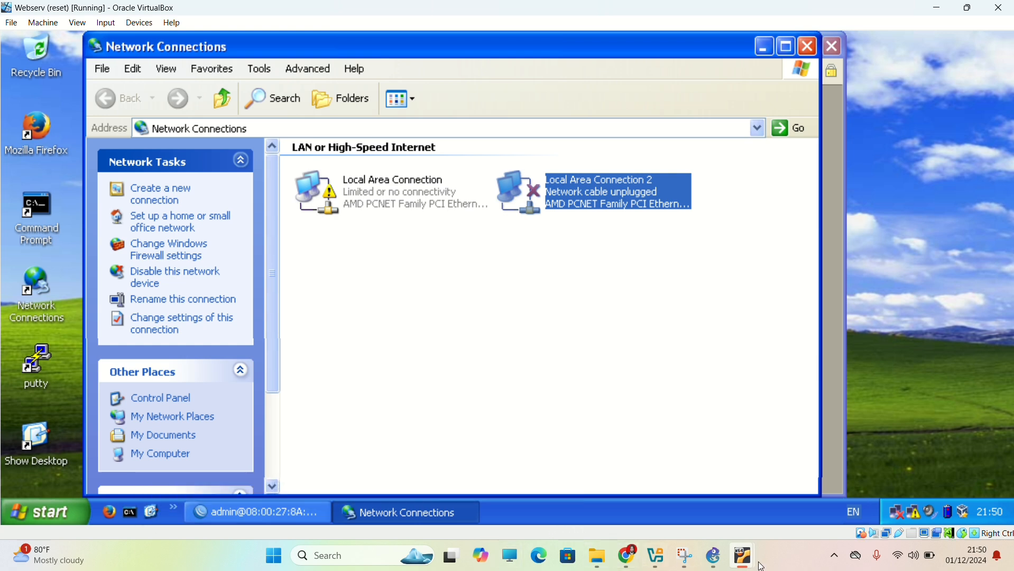
Switch to PC-1 and open the IP route list of its MikroTik router in WinBox.
{"action": "mouse_move", "coordinate": [751, 558]}
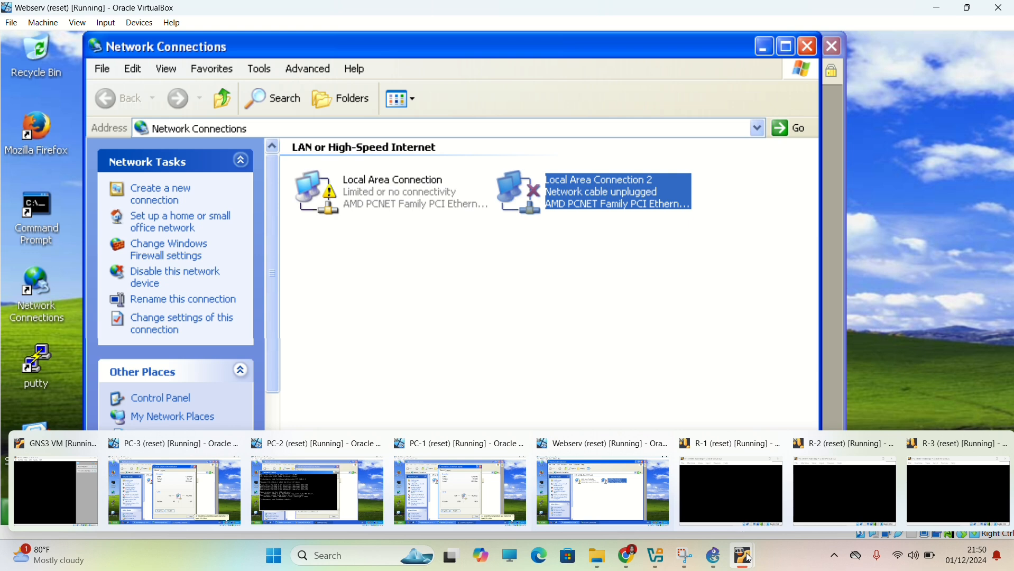
{"action": "left_click", "coordinate": [472, 500]}
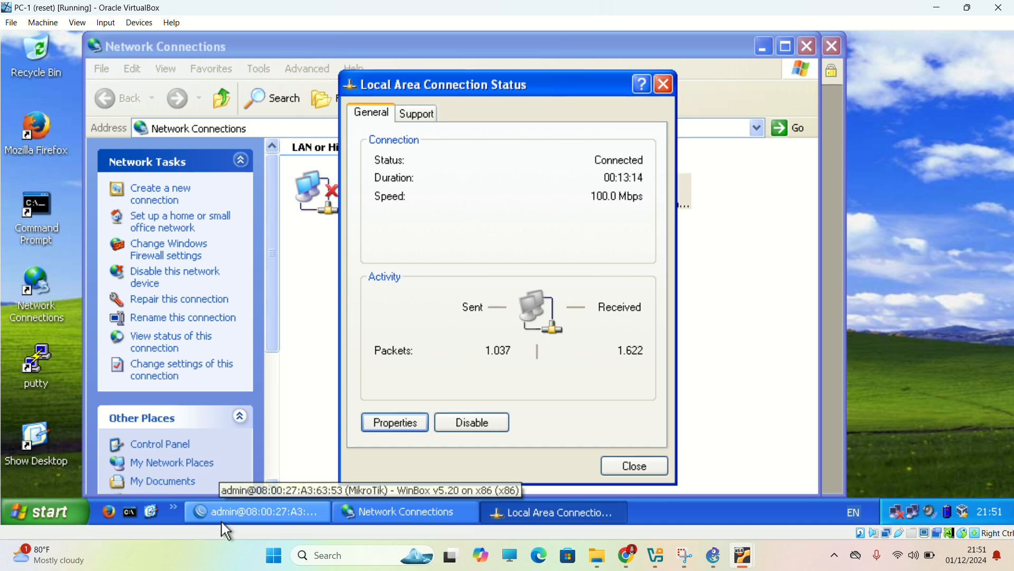
{"action": "left_click", "coordinate": [223, 522]}
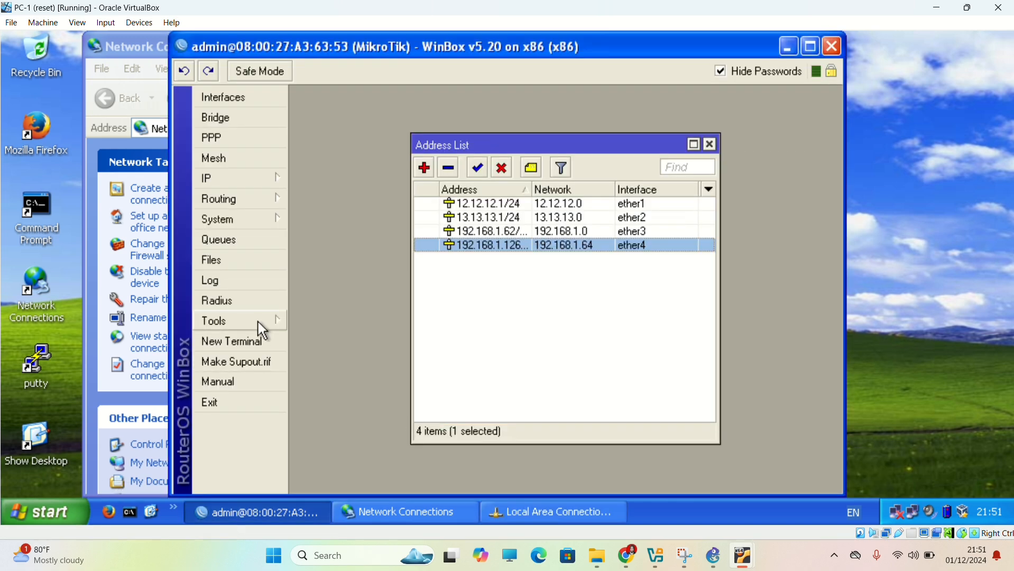
{"action": "left_click", "coordinate": [279, 182]}
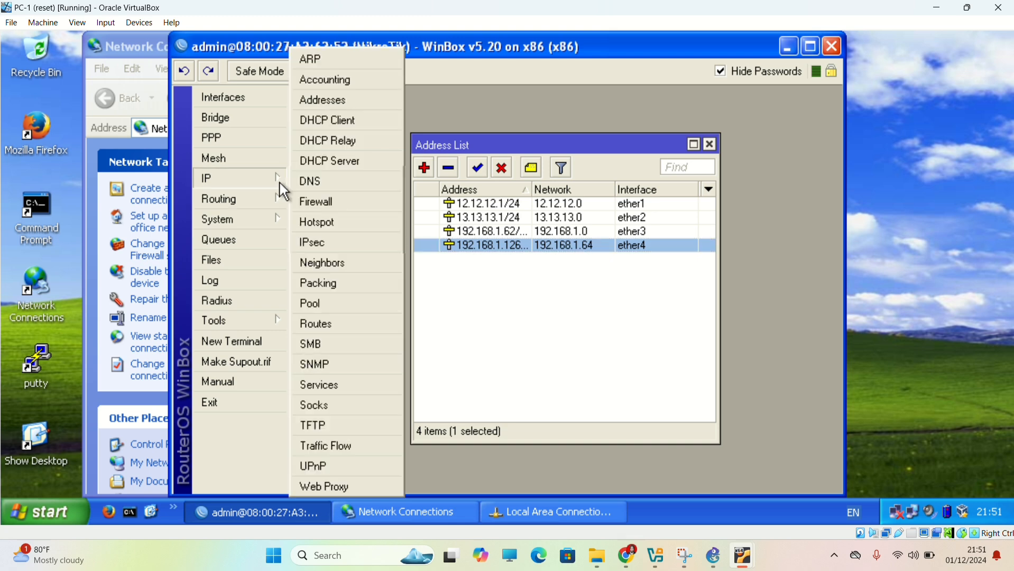
{"action": "left_click", "coordinate": [326, 332]}
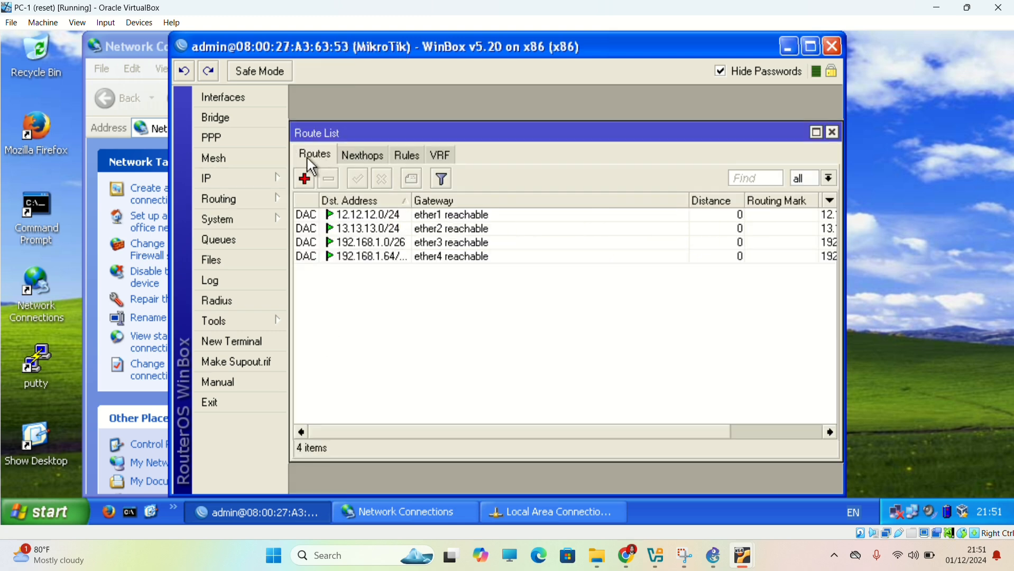
Start a new static route with destination address 192.168.1.128/25.
{"action": "left_click", "coordinate": [305, 178]}
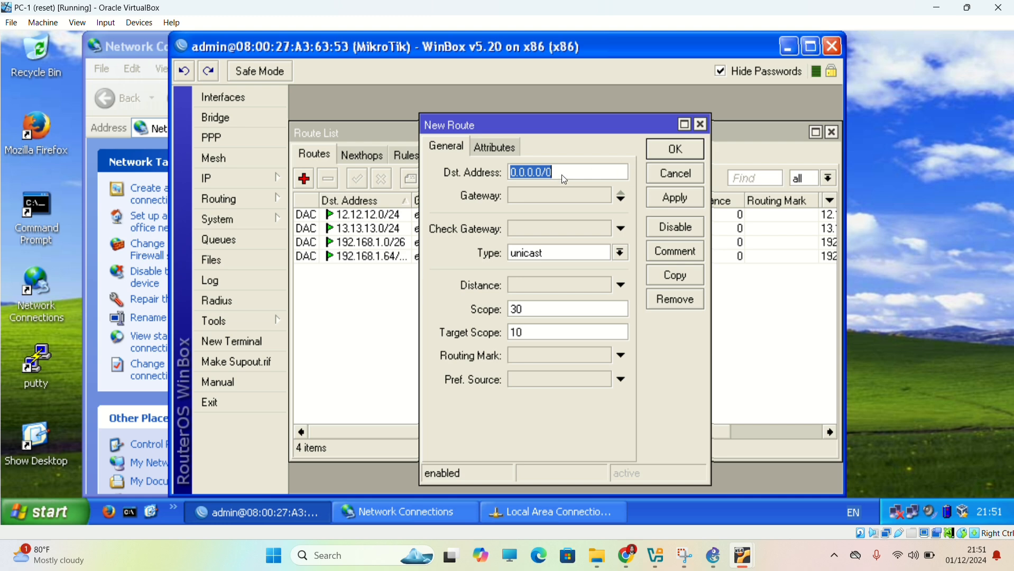
{"action": "type", "text": "192"}
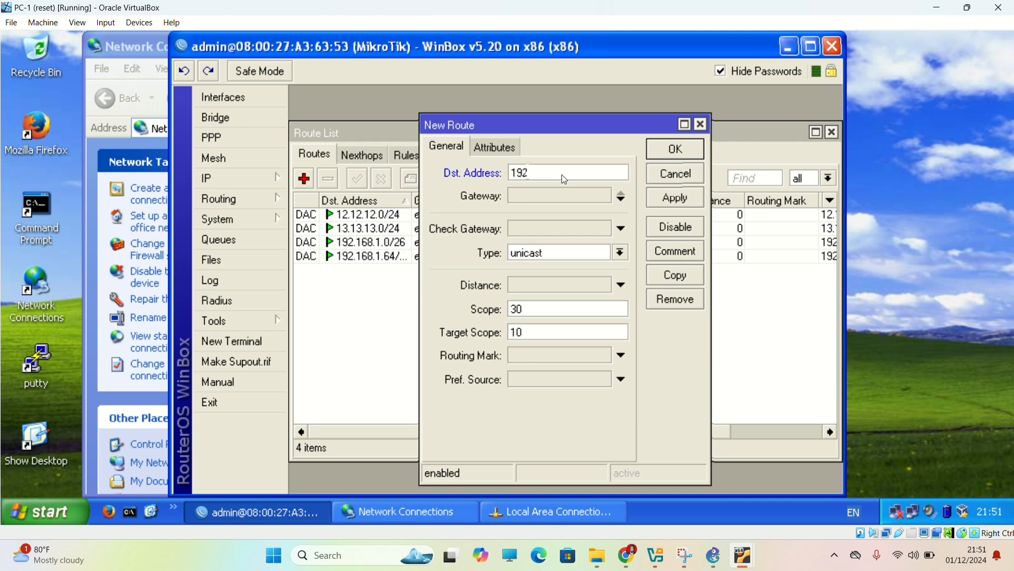
{"action": "type", "text": ".168.1.128/25"}
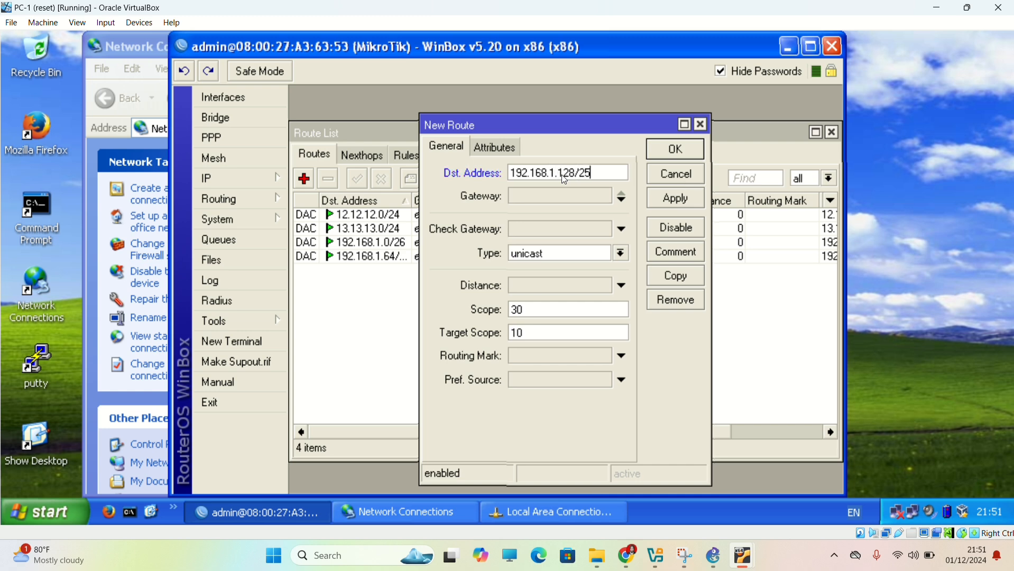
Set the gateway of the 192.168.1.128/25 route to 12.12.12.2 and save the route.
{"action": "left_click", "coordinate": [603, 194]}
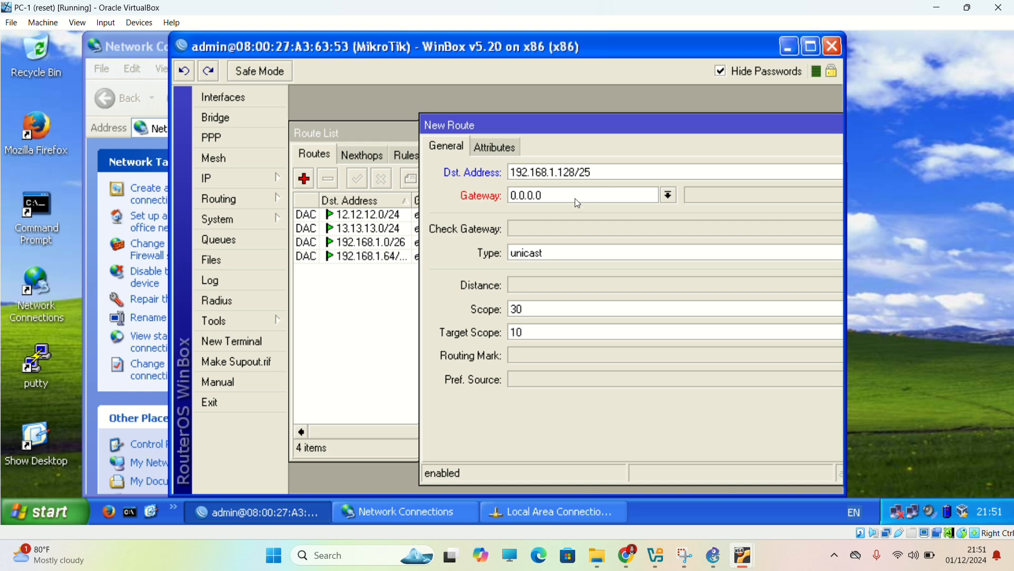
{"action": "left_click", "coordinate": [574, 199]}
{"action": "key", "text": "BackSpace"}
{"action": "key", "text": "BackSpace"}
{"action": "key", "text": "BackSpace"}
{"action": "key", "text": "BackSpace"}
{"action": "key", "text": "BackSpace"}
{"action": "key", "text": "BackSpace"}
{"action": "key", "text": "BackSpace"}
{"action": "left_click", "coordinate": [575, 200]}
{"action": "type", "text": "2.12.12"}
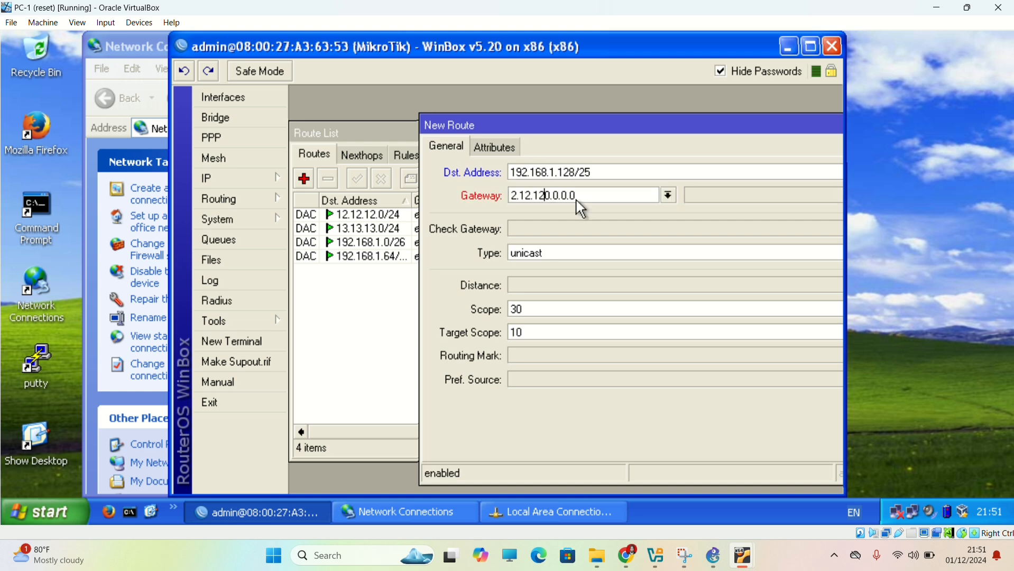
{"action": "key", "text": "BackSpace"}
{"action": "key", "text": "BackSpace"}
{"action": "key", "text": "BackSpace"}
{"action": "key", "text": "BackSpace"}
{"action": "key", "text": "BackSpace"}
{"action": "key", "text": "BackSpace"}
{"action": "key", "text": "BackSpace"}
{"action": "type", "text": "12.12"}
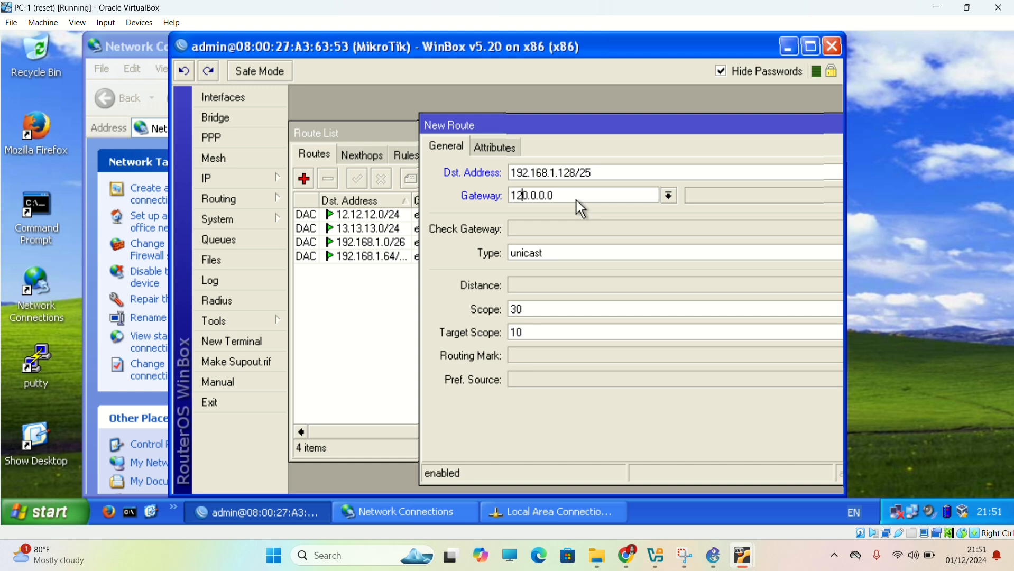
{"action": "type", "text": ".12"}
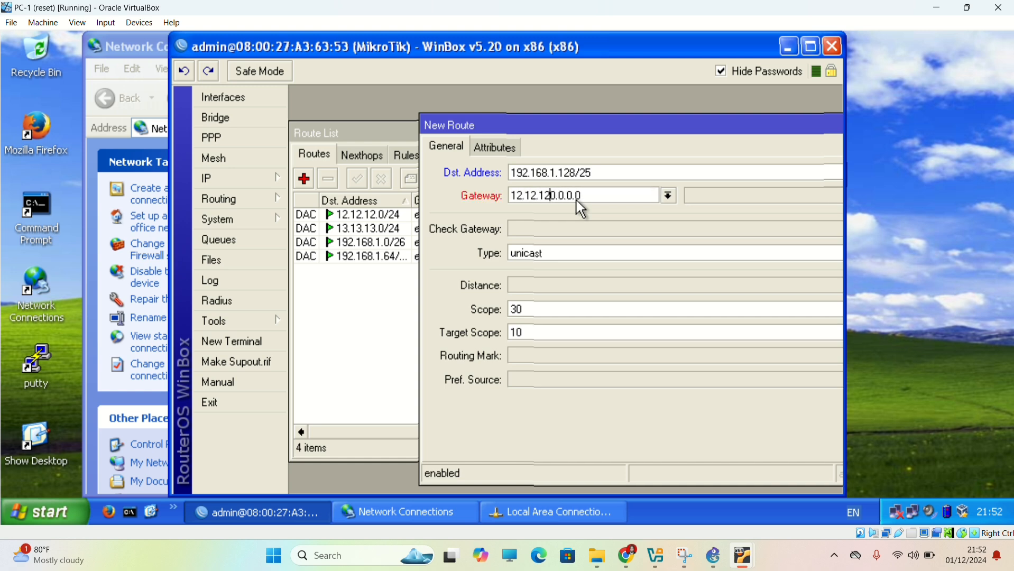
{"action": "type", "text": ".2"}
{"action": "key", "text": "End"}
{"action": "key", "text": "BackSpace"}
{"action": "key", "text": "BackSpace"}
{"action": "key", "text": "BackSpace"}
{"action": "key", "text": "BackSpace"}
{"action": "key", "text": "BackSpace"}
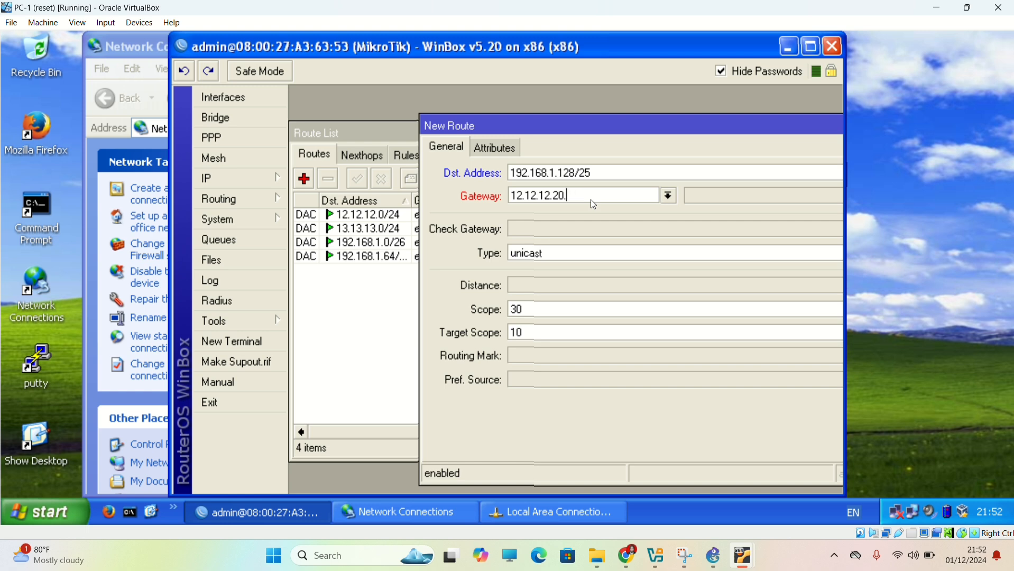
{"action": "key", "text": "BackSpace"}
{"action": "key", "text": "BackSpace"}
{"action": "key", "text": "Return"}
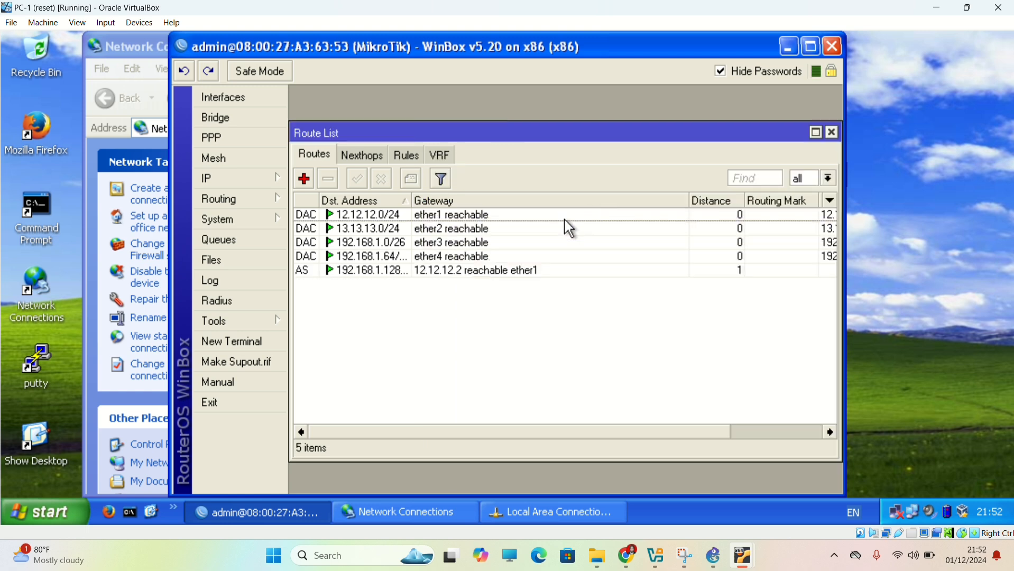
Start another static route with destination address 43.43.43.0/24.
{"action": "left_click", "coordinate": [304, 180]}
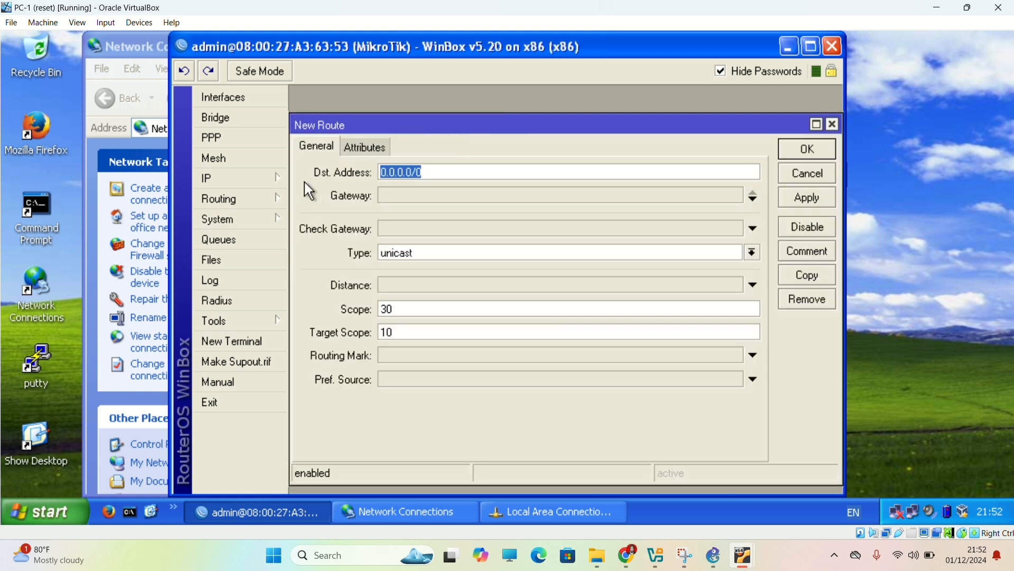
{"action": "key", "text": "BackSpace"}
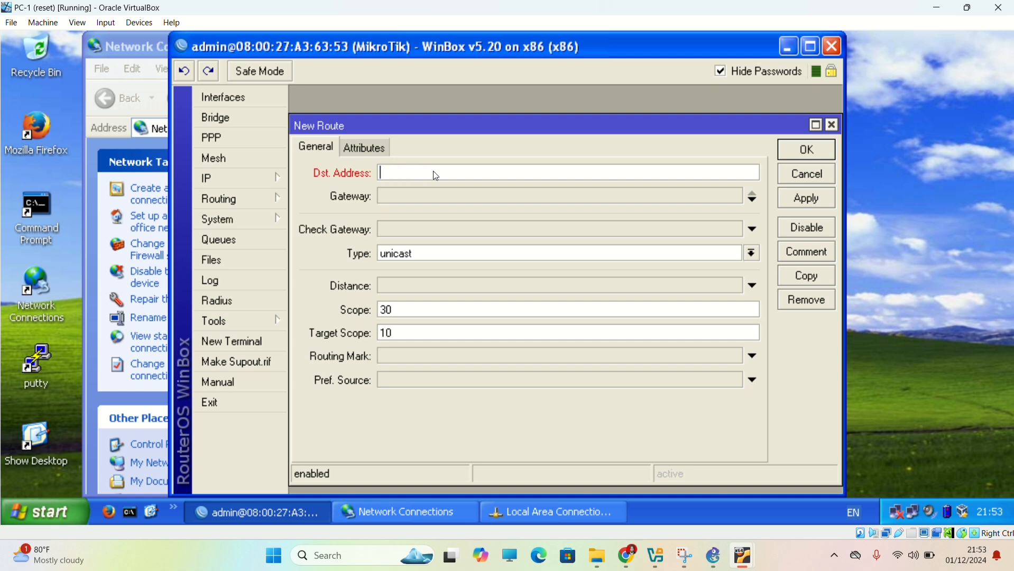
{"action": "type", "text": "43.43.43.0/24"}
Set the gateway of the 43.43.43.0/24 route to 13.13.13.3 and save the route.
{"action": "left_click", "coordinate": [441, 202]}
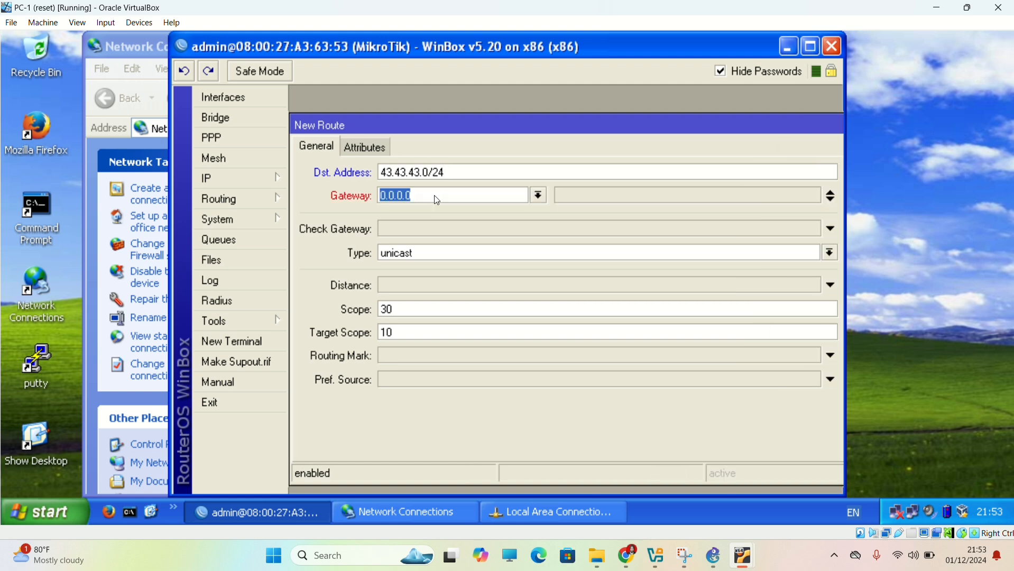
{"action": "key", "text": "BackSpace"}
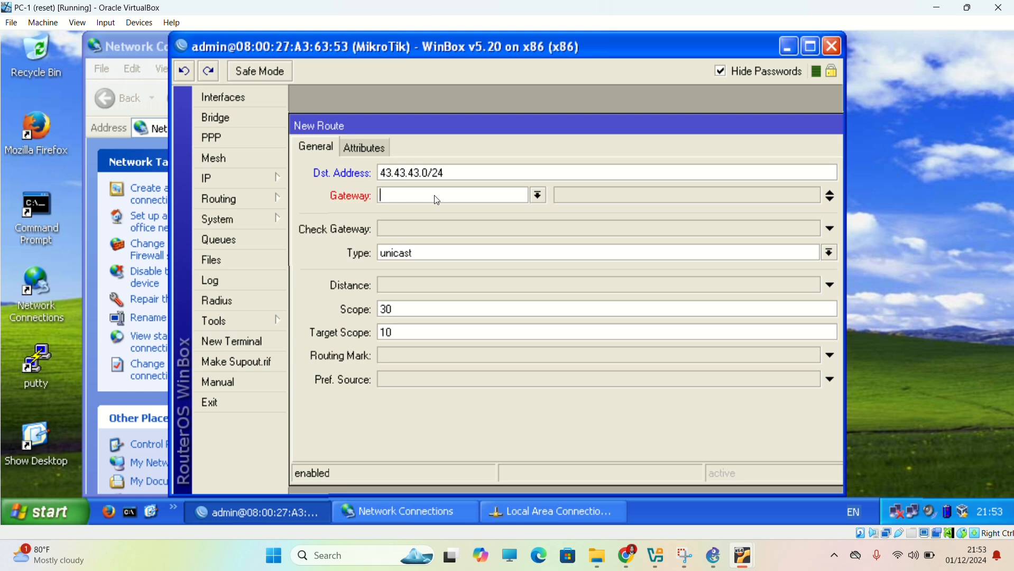
{"action": "type", "text": "13.13.13.3"}
{"action": "key", "text": "Return"}
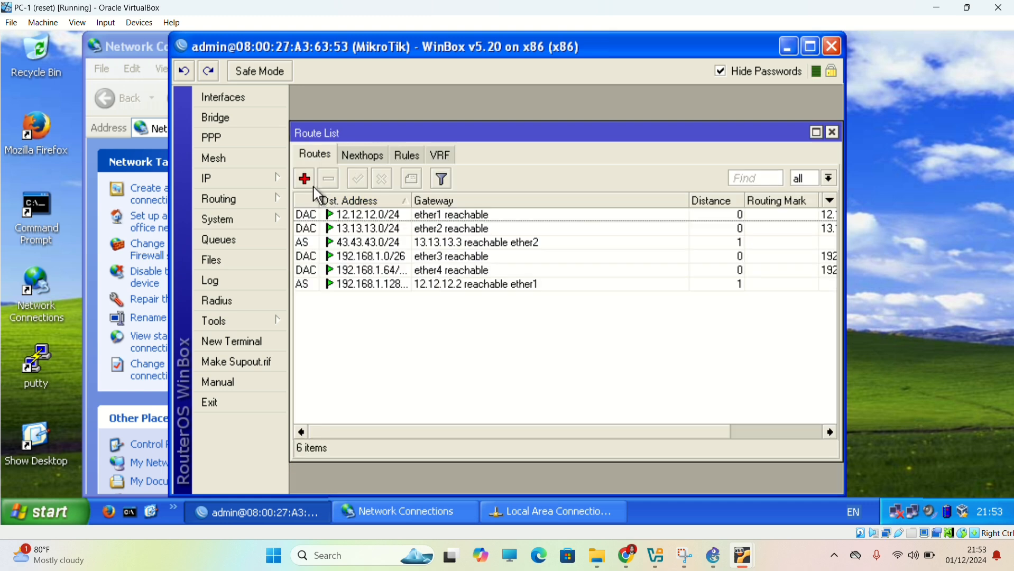
Switch to PC-3 and open a blank new route from its MikroTik router's IP route list in WinBox.
{"action": "mouse_move", "coordinate": [748, 564]}
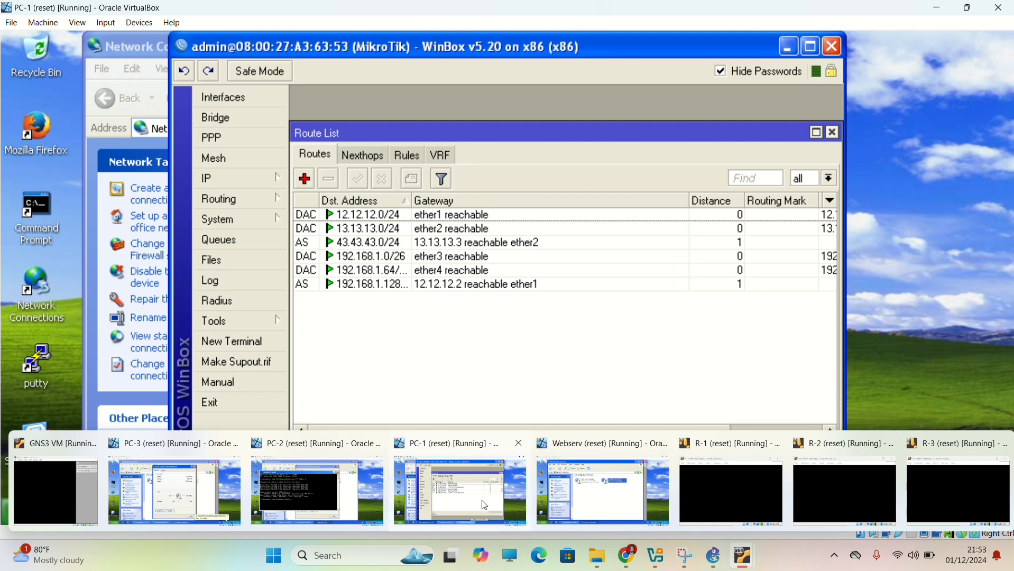
{"action": "left_click", "coordinate": [186, 480]}
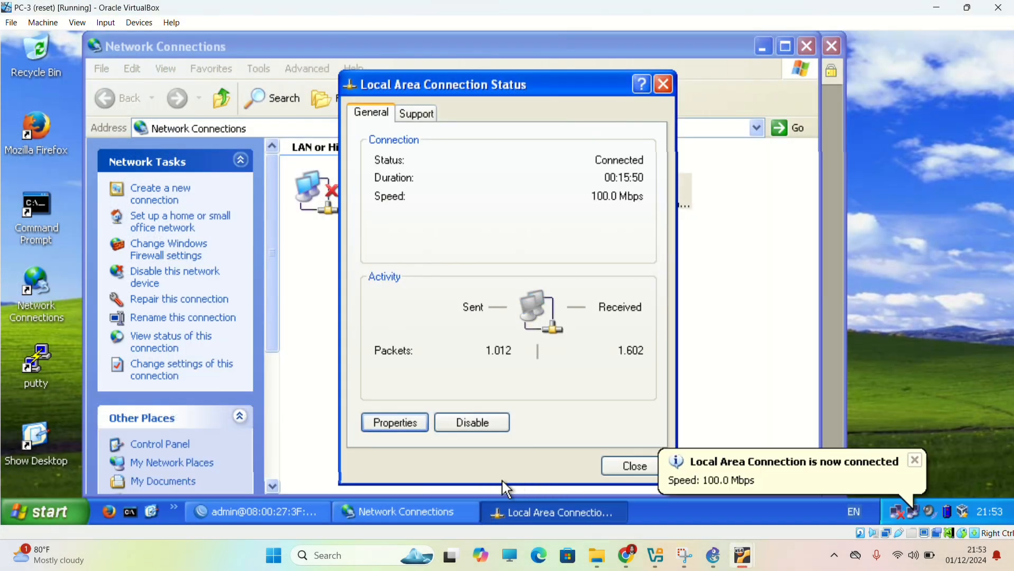
{"action": "left_click", "coordinate": [268, 511]}
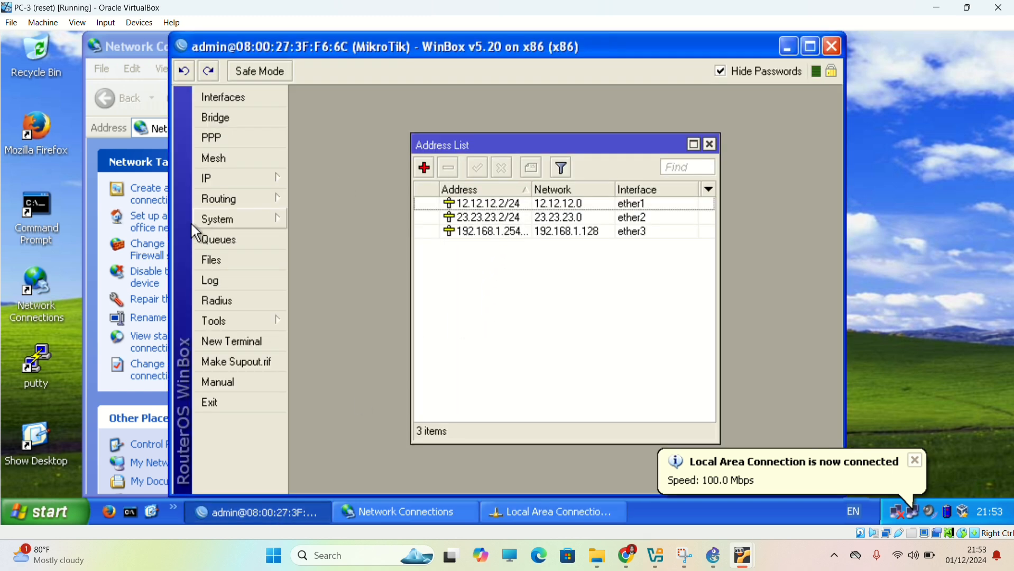
{"action": "left_click", "coordinate": [228, 184]}
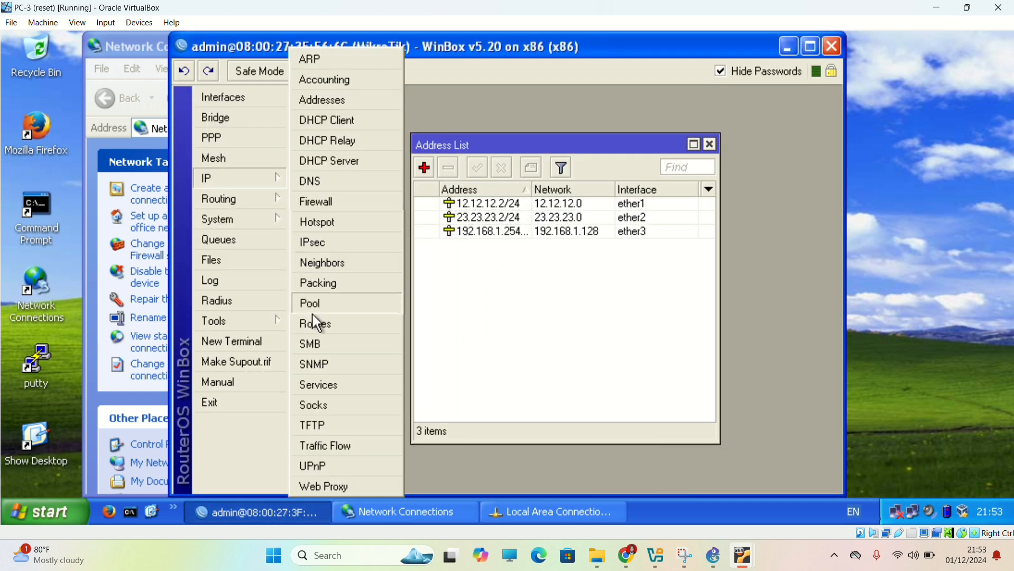
{"action": "left_click", "coordinate": [327, 327]}
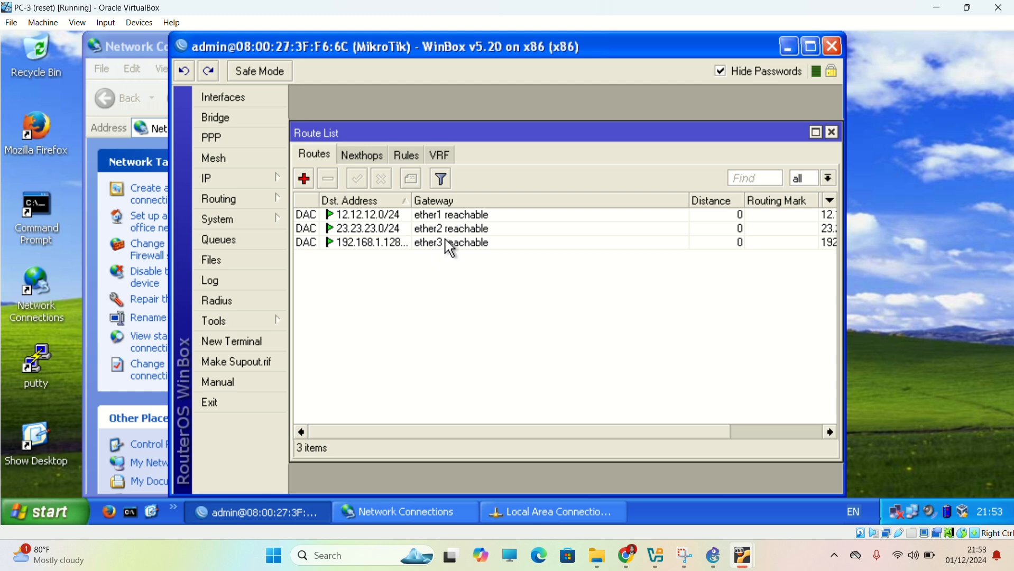
{"action": "left_click", "coordinate": [304, 179]}
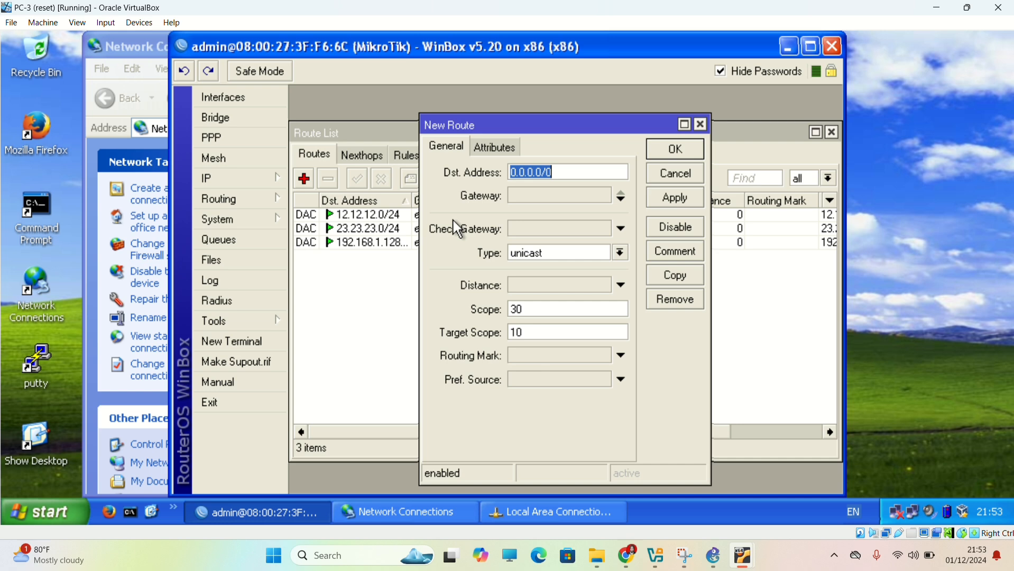
Set the new route's destination address to 192.168.1.0/25.
{"action": "type", "text": "192"}
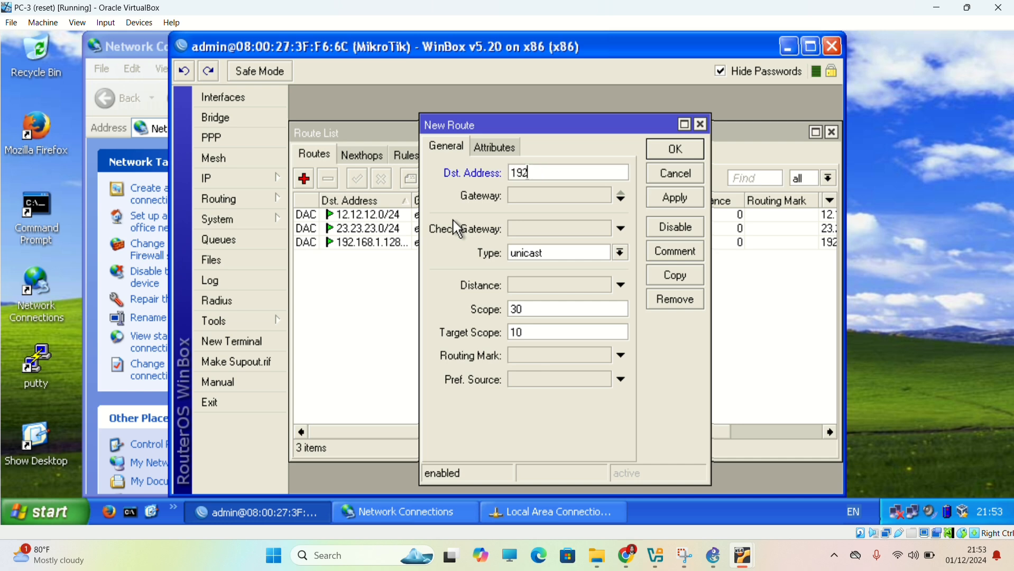
{"action": "type", "text": ".168"}
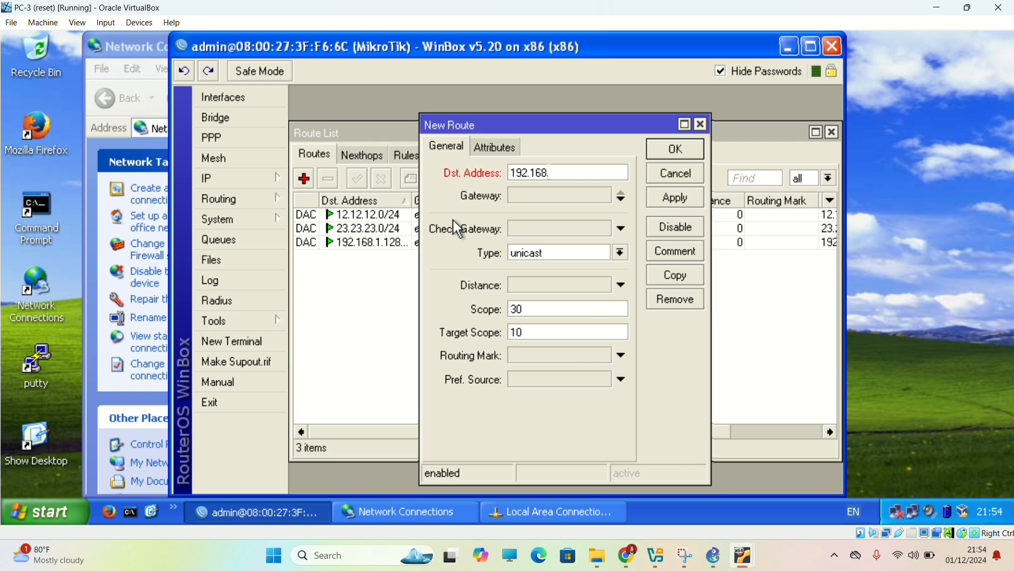
{"action": "type", "text": ".1.0/25"}
Set the gateway of the 192.168.1.0/25 route to 12.12.12.1 and save the route.
{"action": "left_click", "coordinate": [528, 195]}
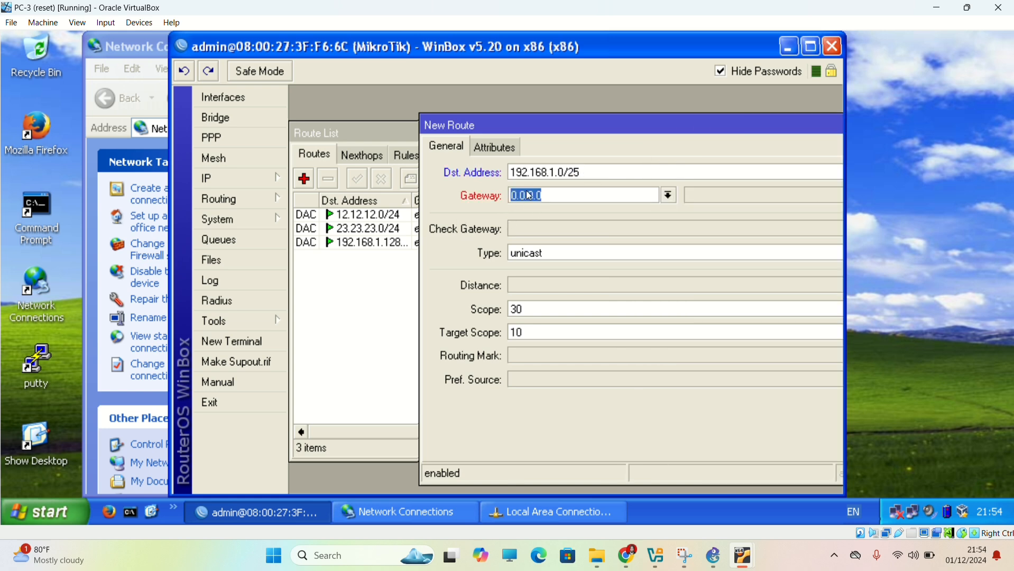
{"action": "type", "text": "12"}
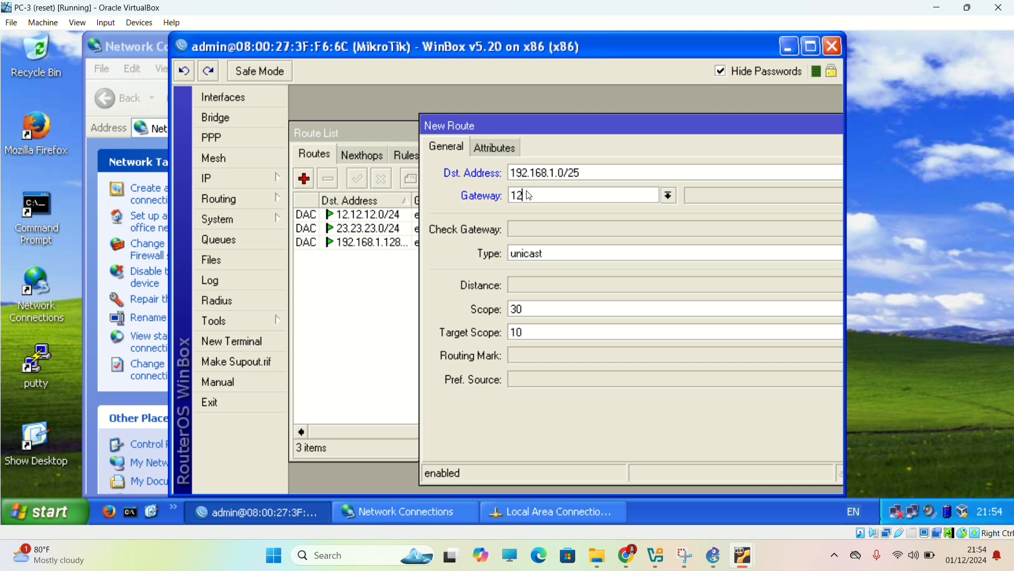
{"action": "type", "text": ".12.12.1"}
{"action": "key", "text": "Return"}
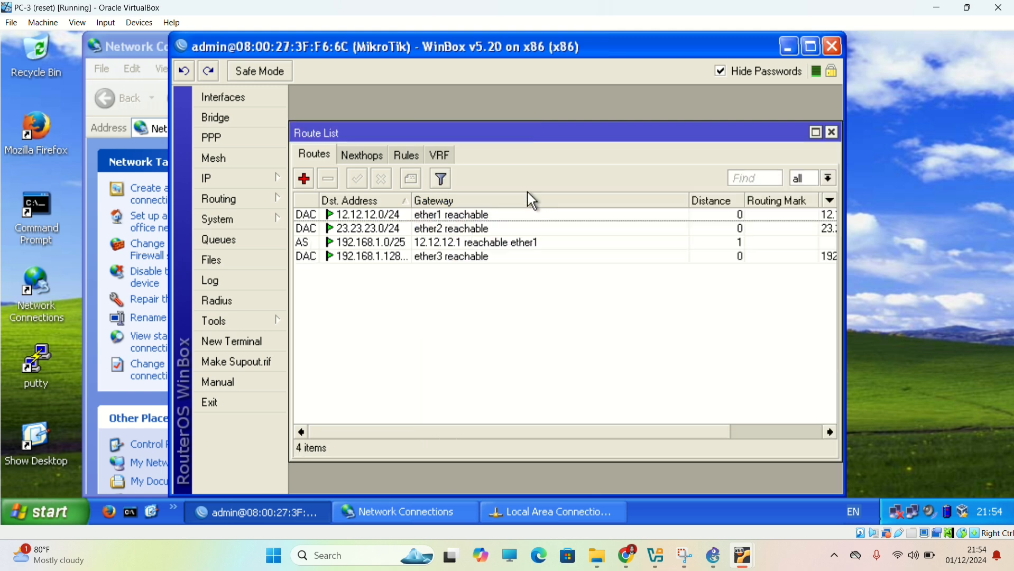
Start another static route with destination address 43.43.43.0/24 and activate its gateway entry.
{"action": "left_click", "coordinate": [306, 179]}
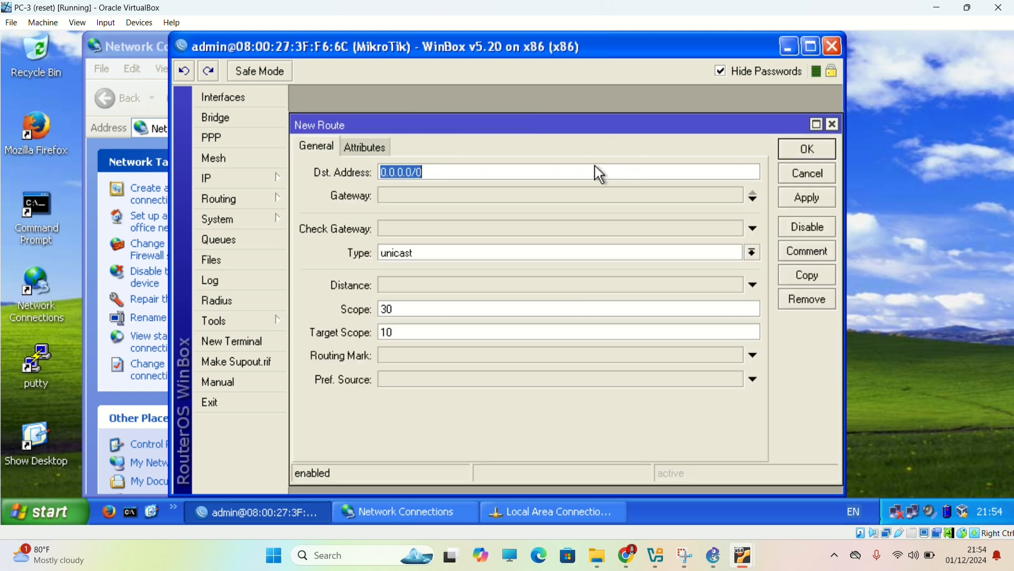
{"action": "type", "text": "43.43.43."}
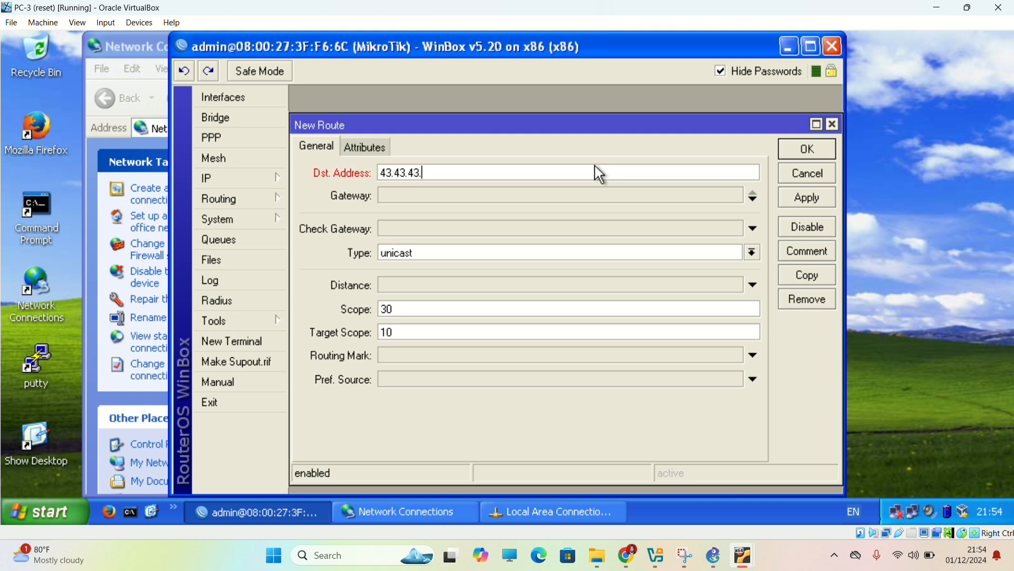
{"action": "type", "text": "0/23"}
{"action": "key", "text": "BackSpace"}
{"action": "type", "text": "4"}
{"action": "left_click", "coordinate": [506, 198]}
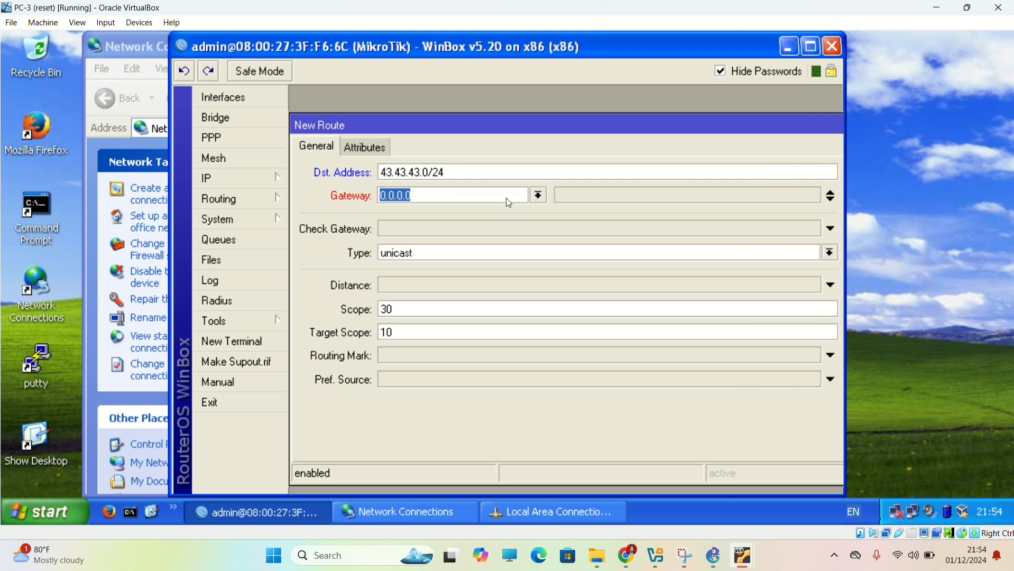
{"action": "type", "text": "3.43"}
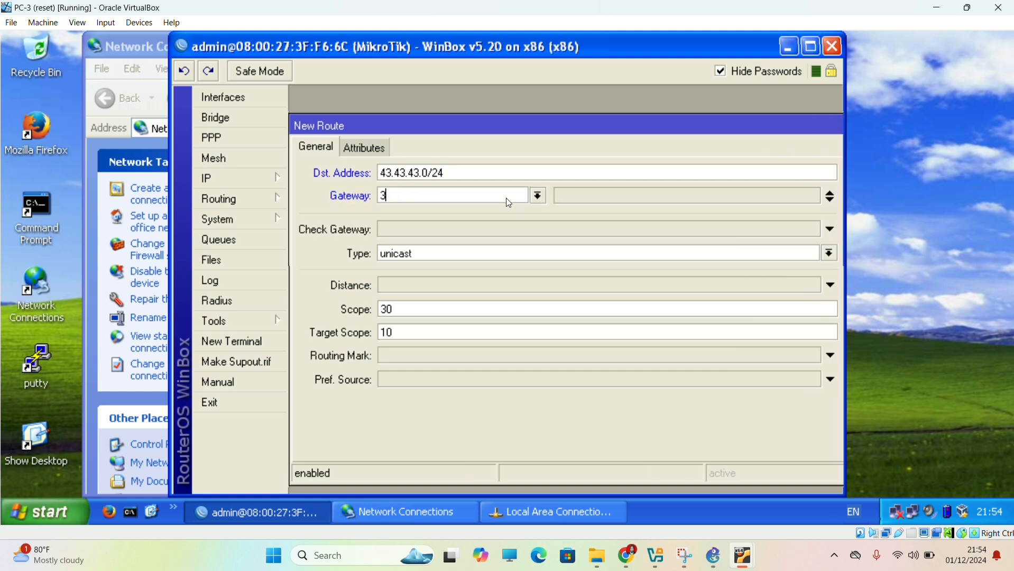
{"action": "key", "text": "BackSpace"}
{"action": "key", "text": "BackSpace"}
{"action": "key", "text": "BackSpace"}
{"action": "key", "text": "BackSpace"}
{"action": "type", "text": "43.43"}
{"action": "key", "text": "BackSpace"}
{"action": "key", "text": "BackSpace"}
{"action": "key", "text": "BackSpace"}
{"action": "key", "text": "BackSpace"}
{"action": "key", "text": "BackSpace"}
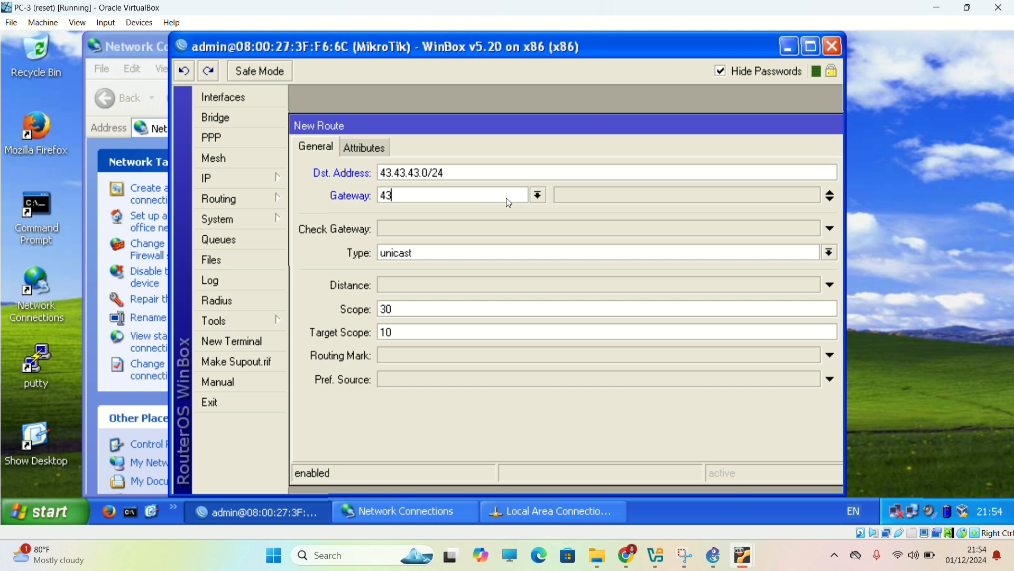
Set the gateway of the 43.43.43.0/24 route to 23.23.23.3 and save the route.
{"action": "type", "text": "23.23.23.3"}
{"action": "key", "text": "Return"}
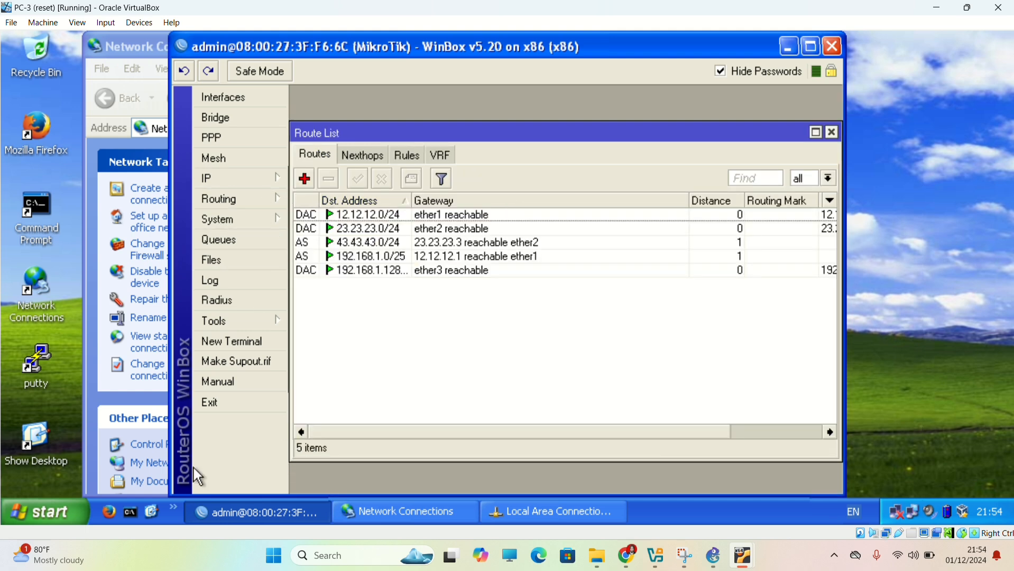
Test connectivity from PC-3 by pinging 192.168.1.1 in a Command Prompt.
{"action": "left_click", "coordinate": [138, 500]}
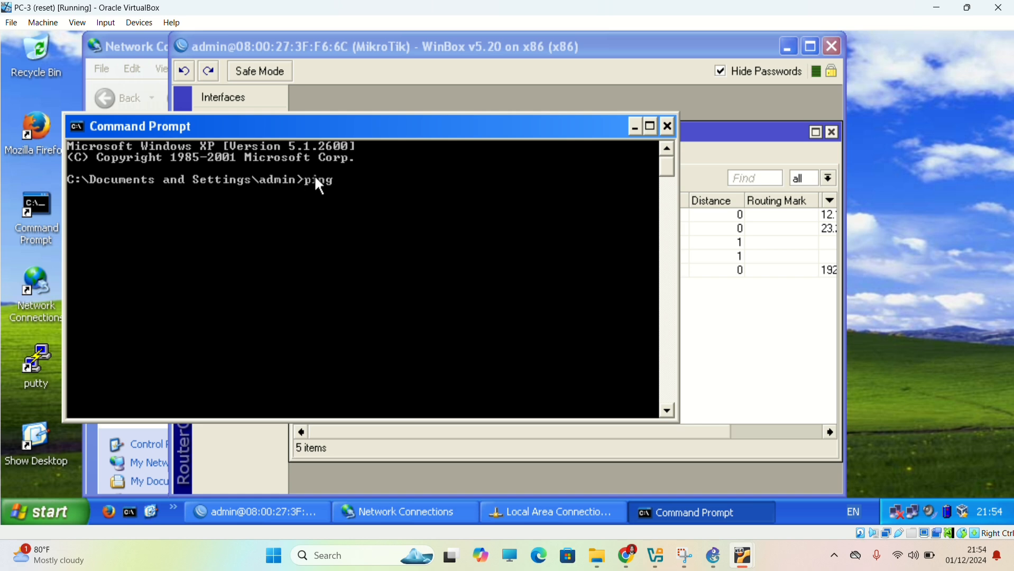
{"action": "type", "text": "ping 192.168.1.1"}
{"action": "key", "text": "Return"}
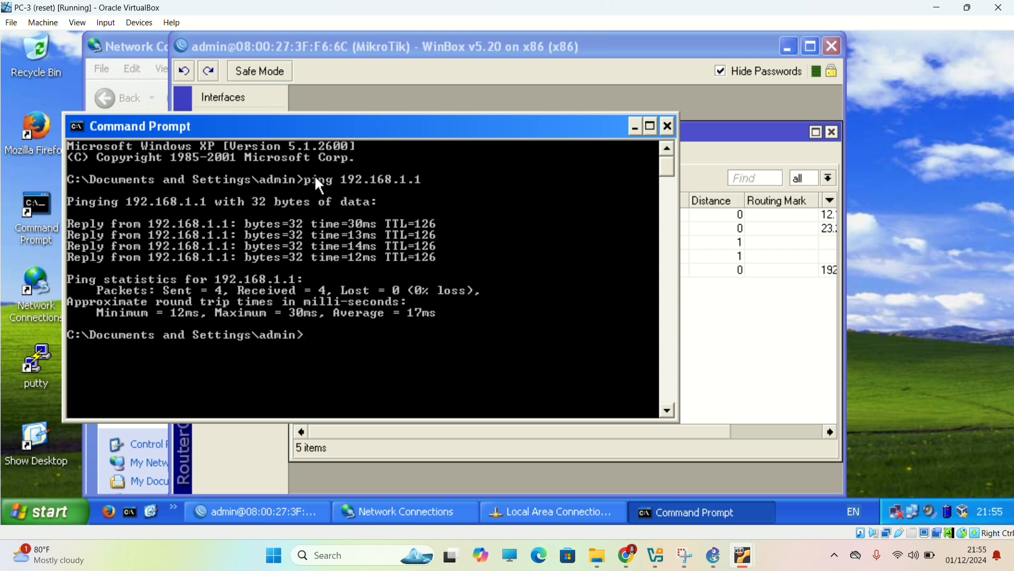
{"action": "type", "text": "ping 192."}
{"action": "key", "text": "Escape"}
Switch to Webserv and open a blank new route from its MikroTik router's IP route list in WinBox.
{"action": "mouse_move", "coordinate": [629, 556]}
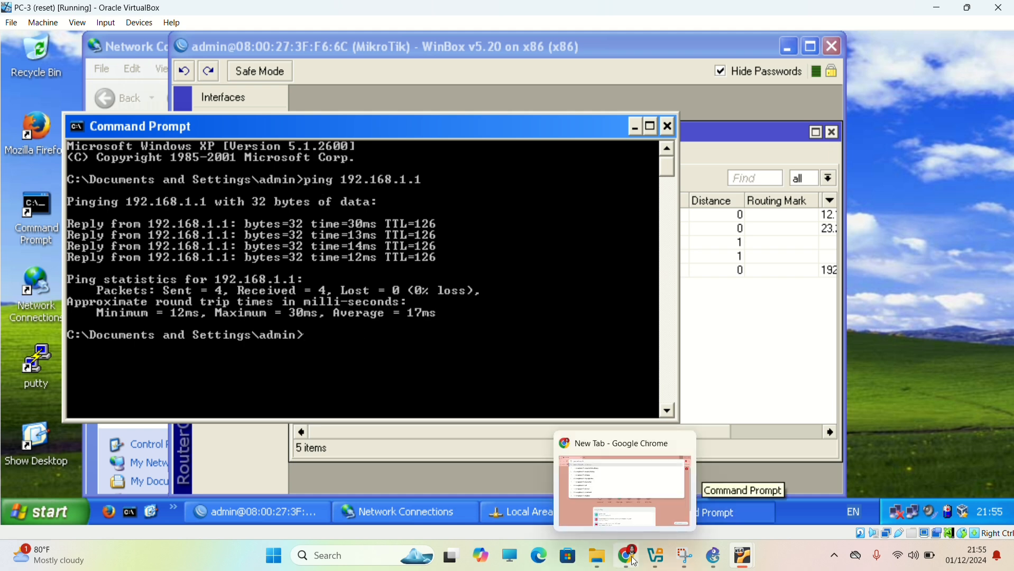
{"action": "mouse_move", "coordinate": [739, 545]}
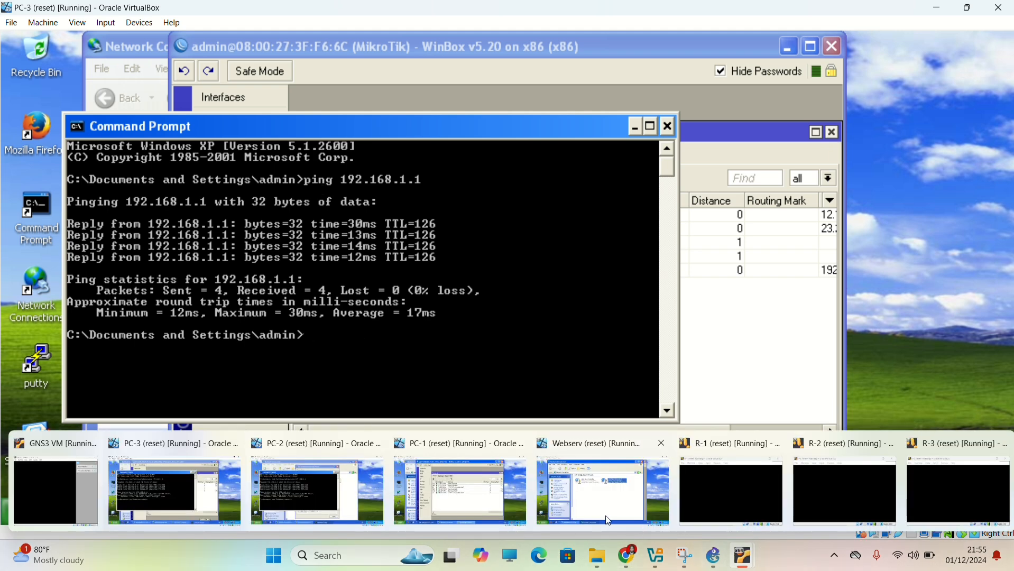
{"action": "left_click", "coordinate": [235, 504]}
{"action": "left_click", "coordinate": [248, 179]}
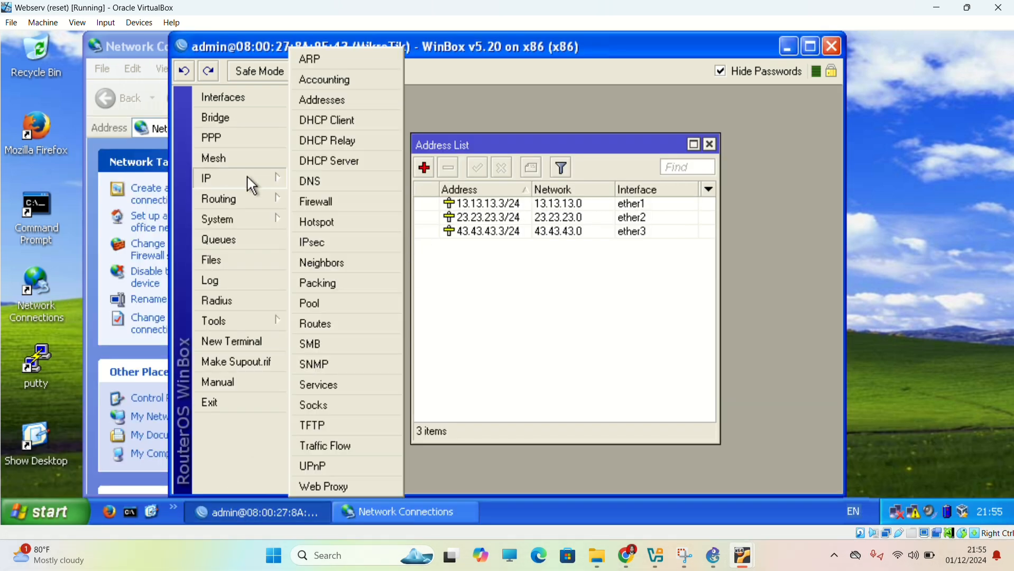
{"action": "left_click", "coordinate": [319, 324]}
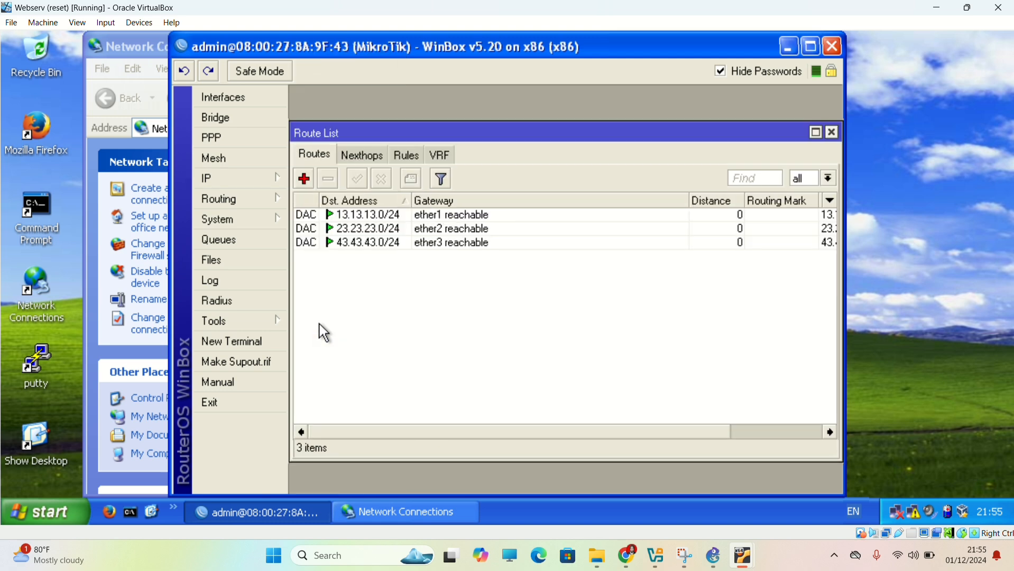
{"action": "left_click", "coordinate": [304, 179]}
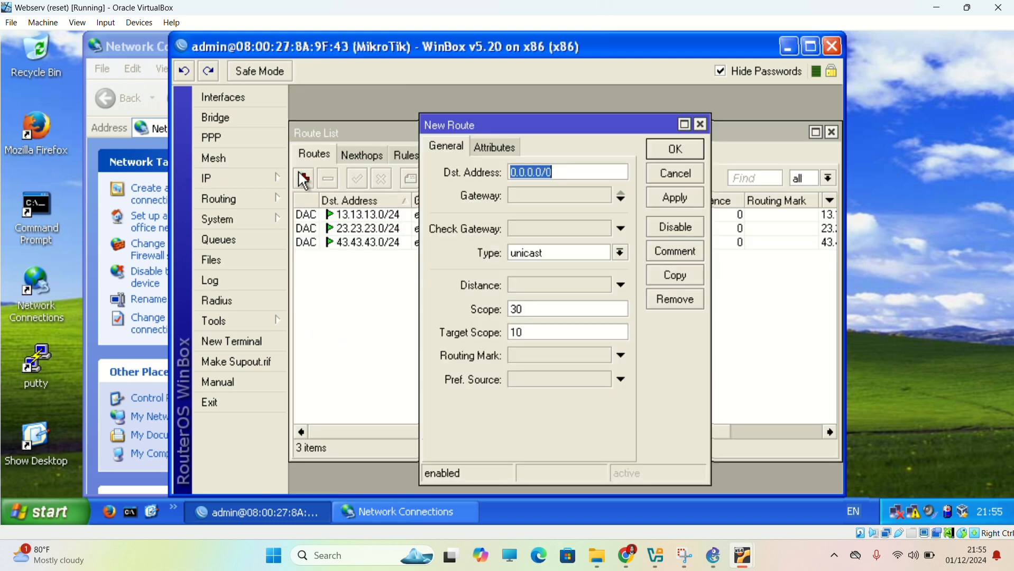
Set the destination address of the new route on Webserv's router to 192.168.1.0/25.
{"action": "type", "text": "192"}
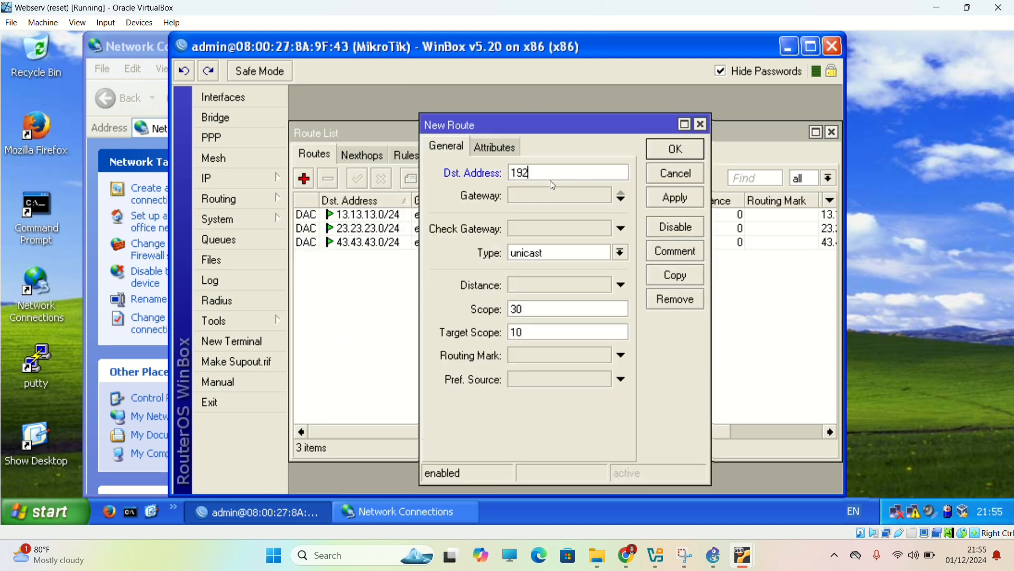
{"action": "type", "text": ".168.1.0/25"}
Set the gateway of the 192.168.1.0/25 route to 13.13.13.1 and save the route.
{"action": "double_click", "coordinate": [546, 192]}
{"action": "type", "text": "1"}
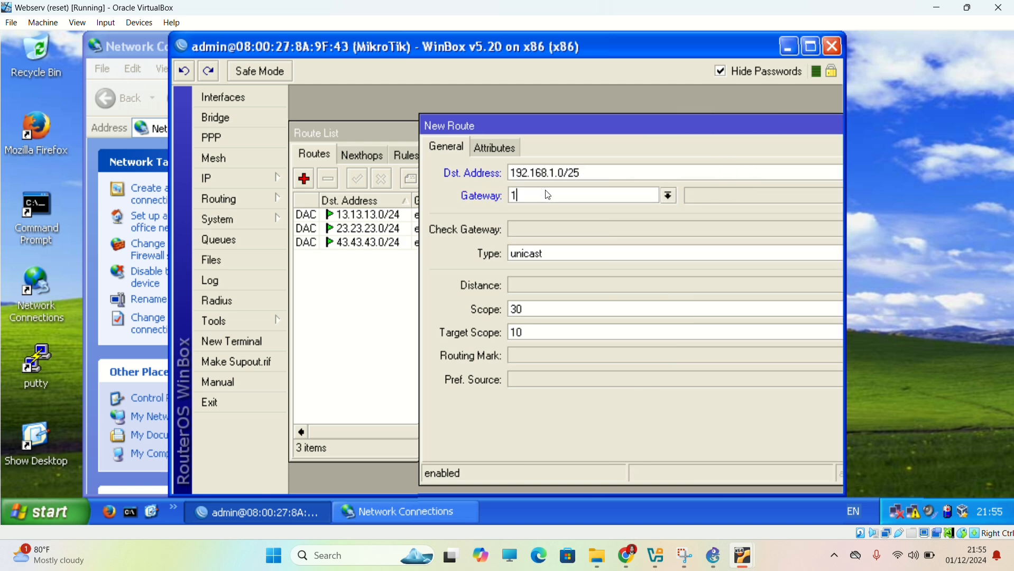
{"action": "type", "text": "3.13.1.1"}
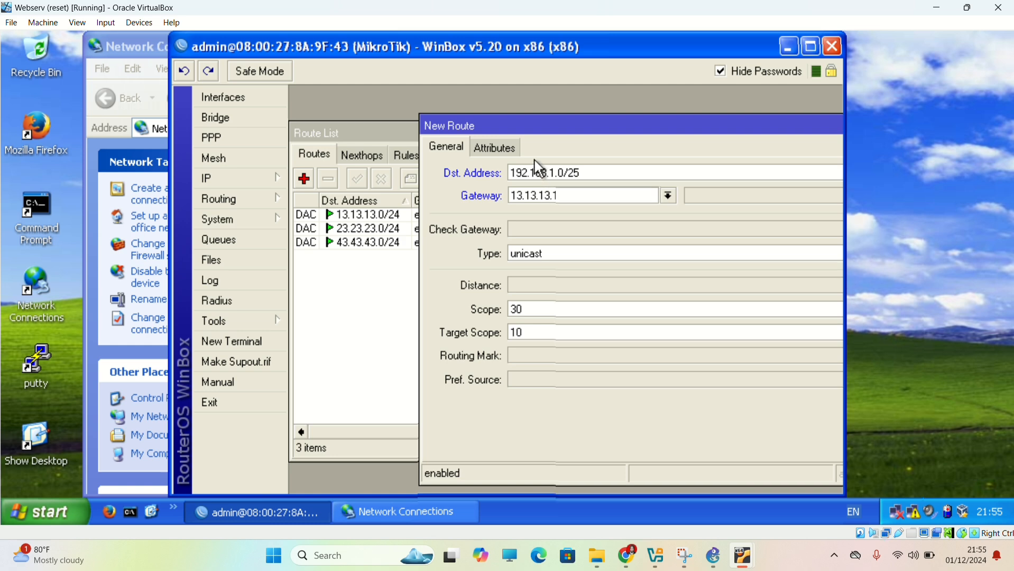
{"action": "key", "text": "Return"}
Start another static route with destination address 192.168.1.128/25.
{"action": "left_click", "coordinate": [304, 178]}
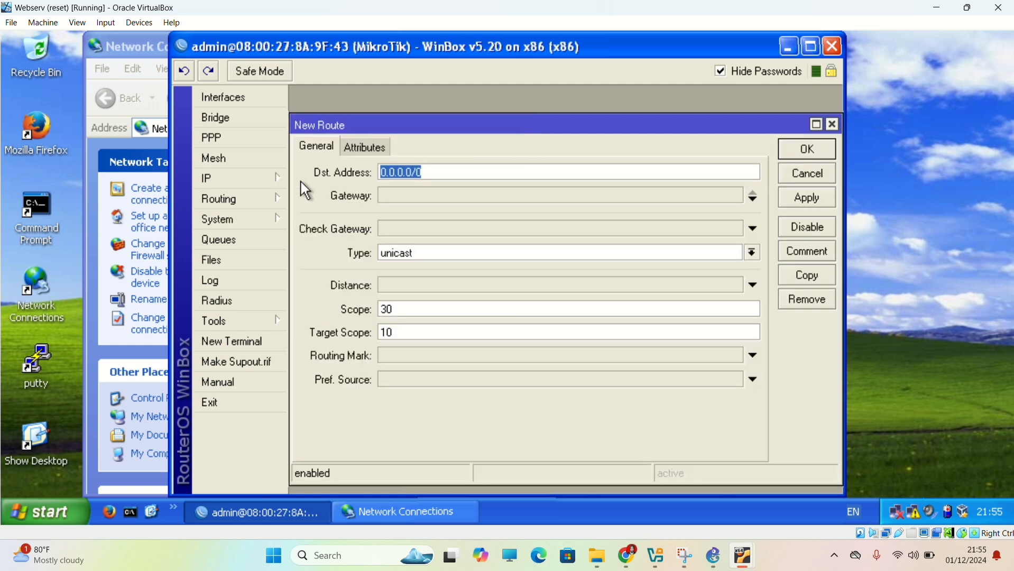
{"action": "type", "text": "192"}
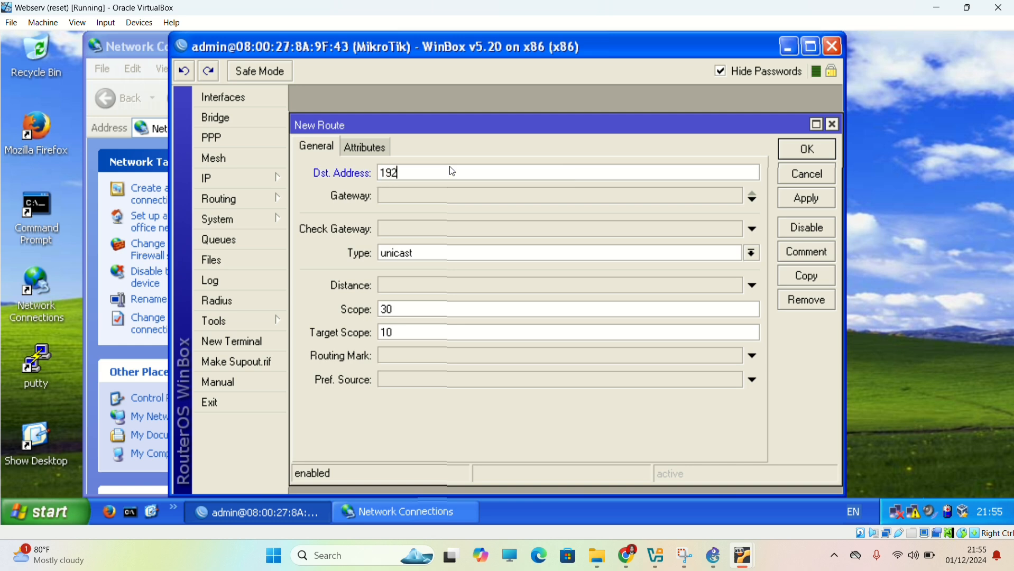
{"action": "type", "text": ".168.1"}
{"action": "type", "text": ".128/25"}
Set the gateway of the 192.168.1.128/25 route to 23.23.23.2 and save the route.
{"action": "left_click", "coordinate": [424, 195]}
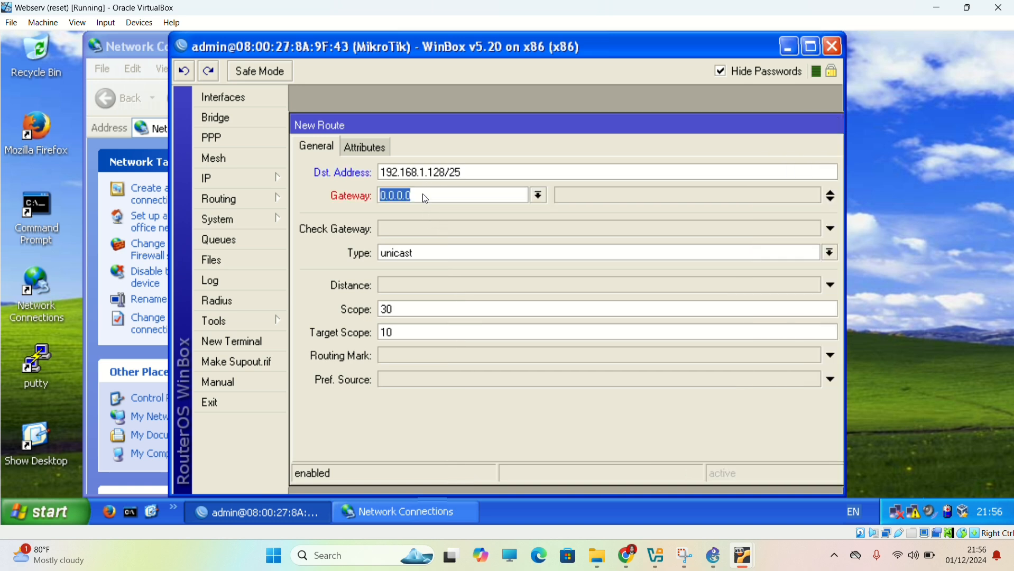
{"action": "type", "text": "2"}
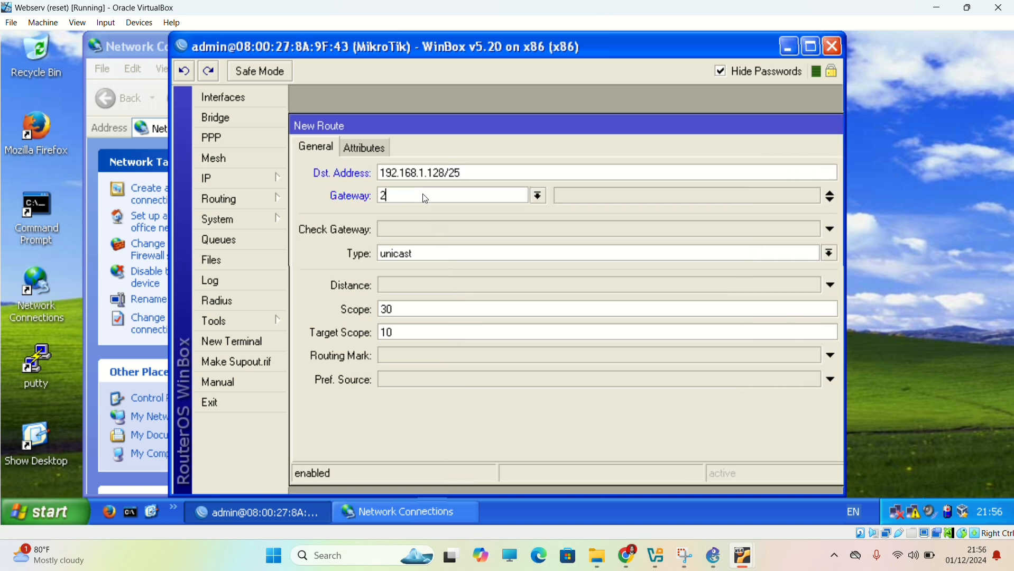
{"action": "type", "text": "3.23.23.2"}
{"action": "key", "text": "Return"}
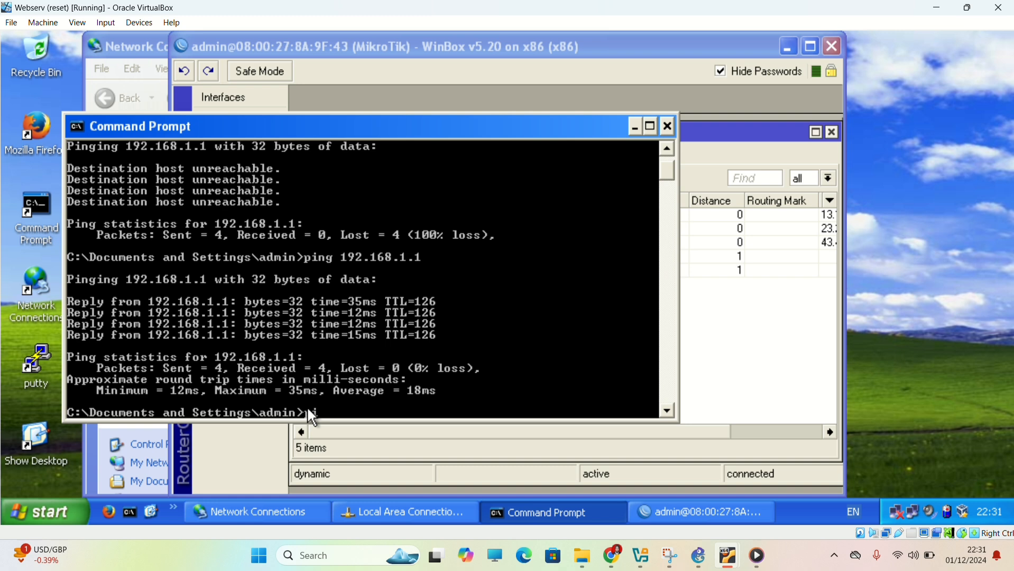
Ping 192.168.1.1 from Webserv's Command Prompt.
{"action": "type", "text": "ing 192.168.1.1"}
{"action": "key", "text": "Return"}
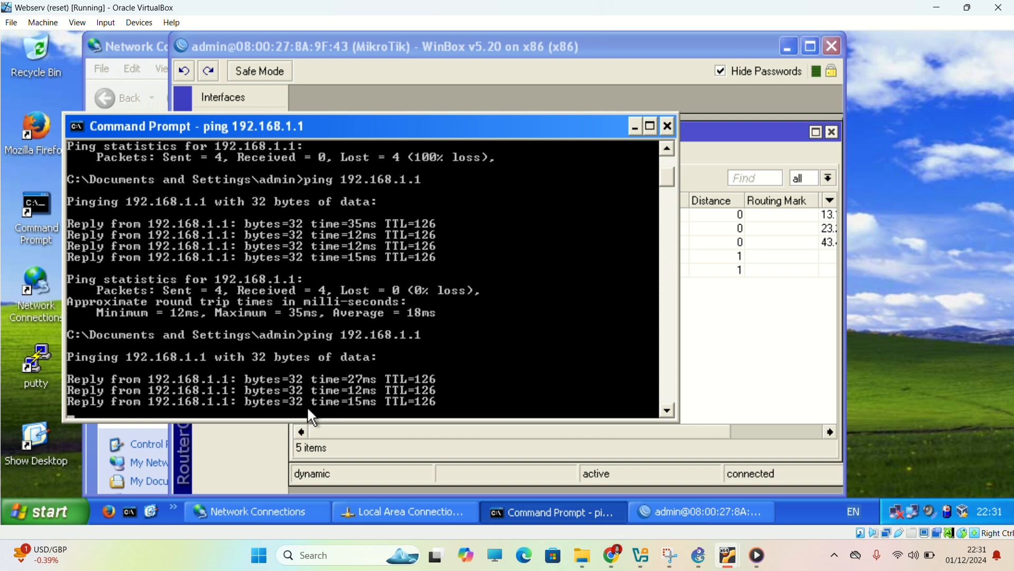
Ping 192.168.1.253 from Webserv's Command Prompt.
{"action": "type", "text": "192.168.1.253"}
{"action": "key", "text": "Return"}
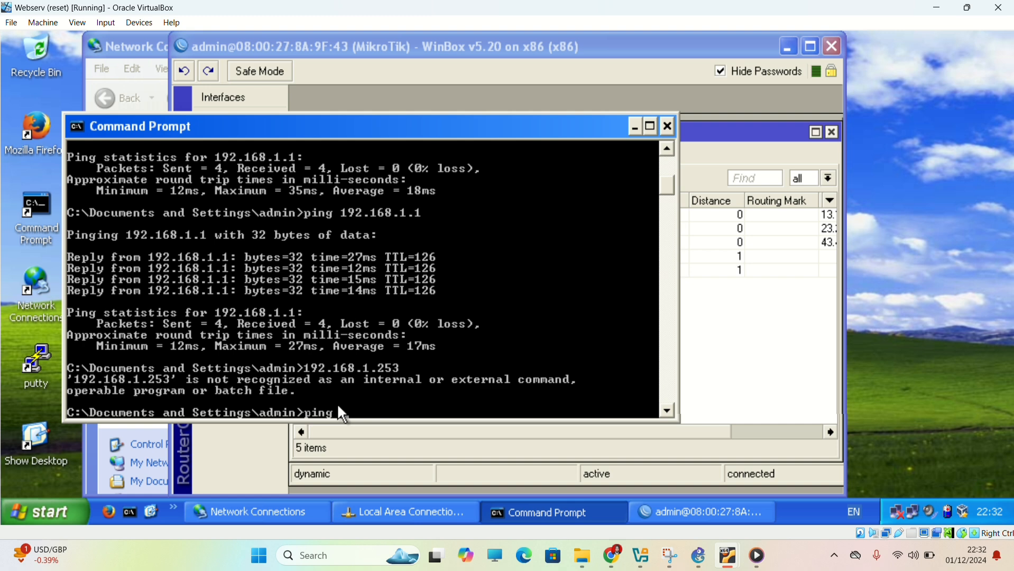
{"action": "type", "text": "ping 192.168.1.253"}
{"action": "key", "text": "Return"}
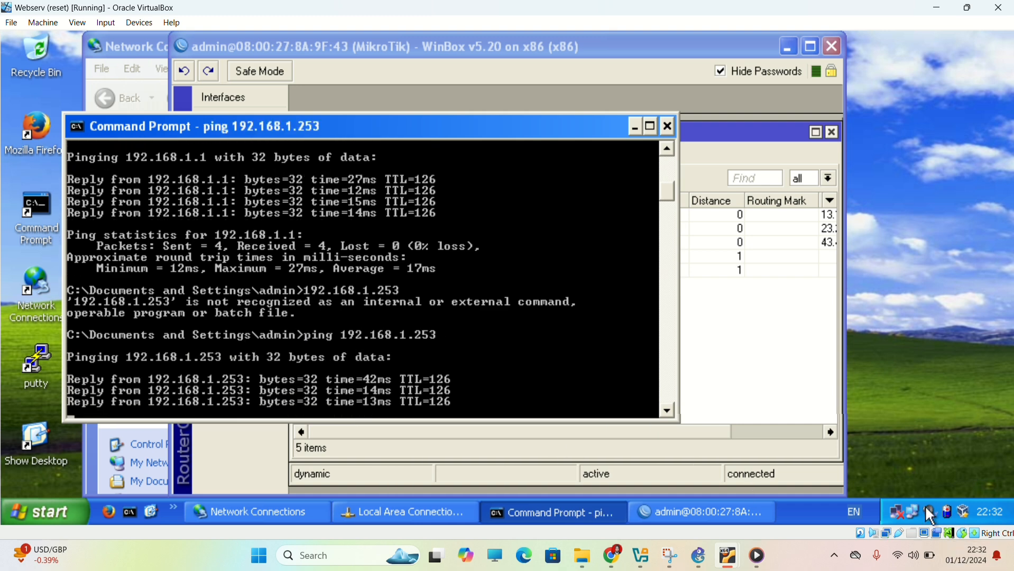
Switch to GNS3 and stop all devices of the 128R2 topology.
{"action": "left_click", "coordinate": [898, 512]}
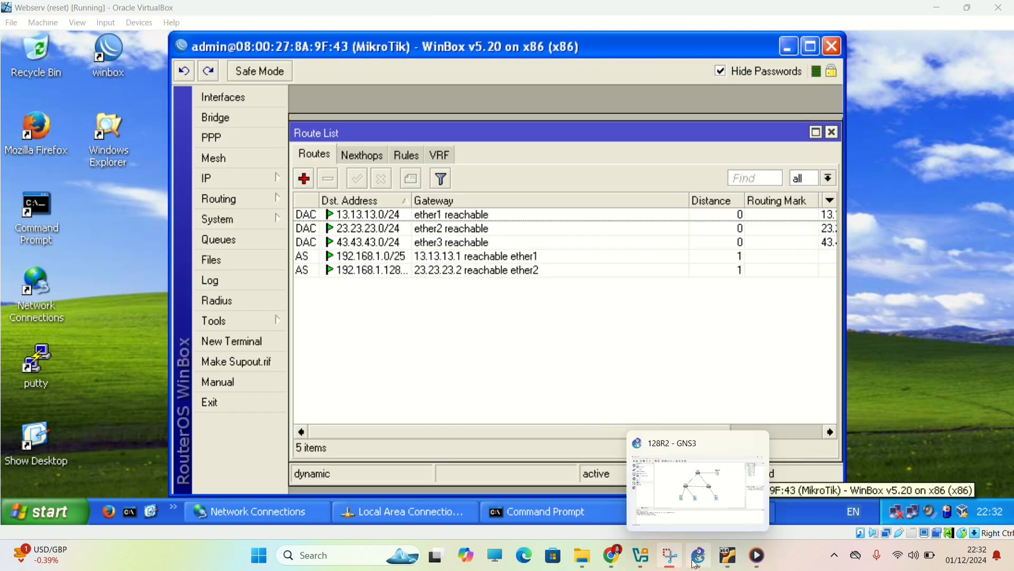
{"action": "left_click", "coordinate": [696, 566]}
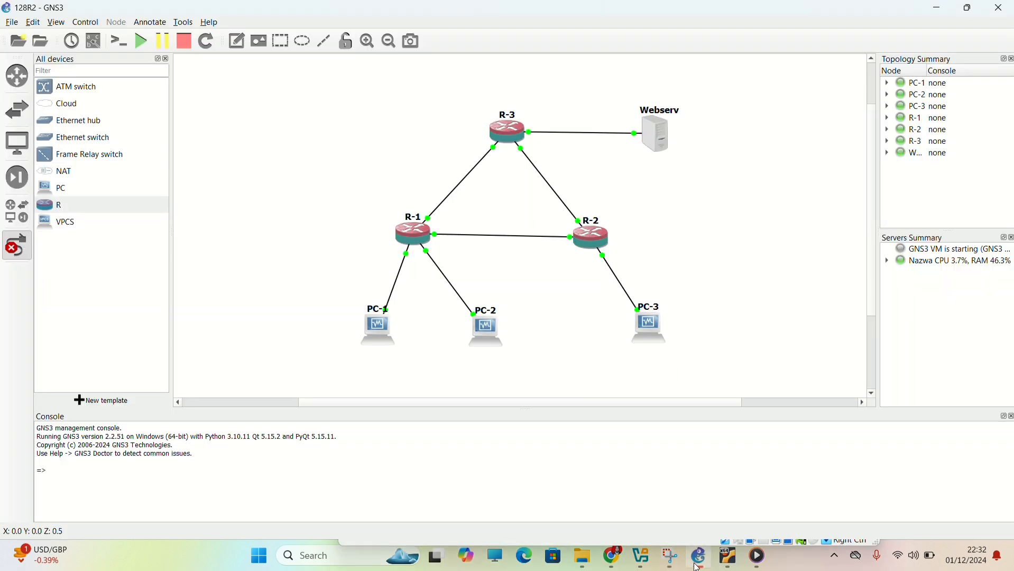
{"action": "left_click", "coordinate": [184, 46]}
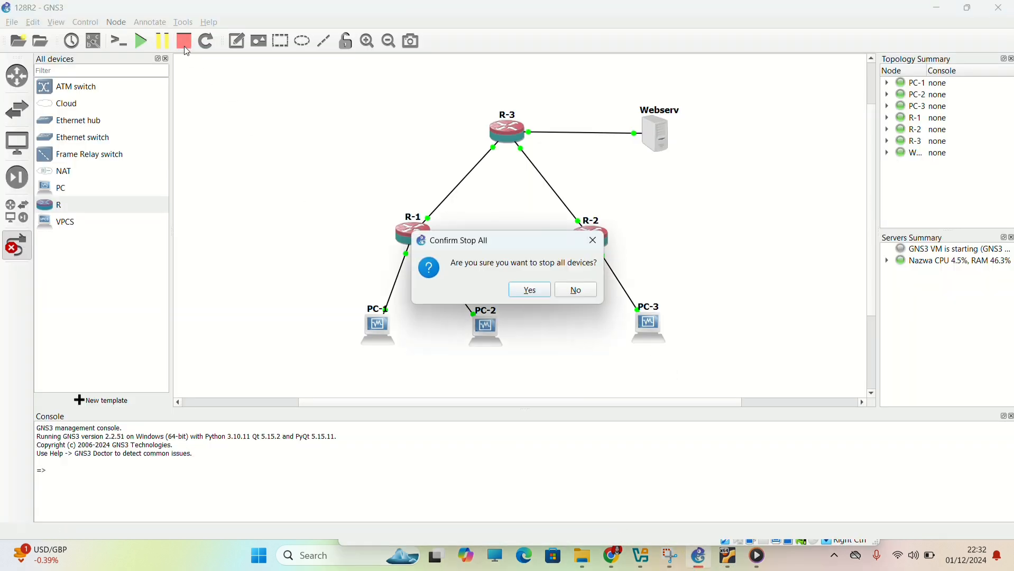
{"action": "left_click", "coordinate": [530, 292]}
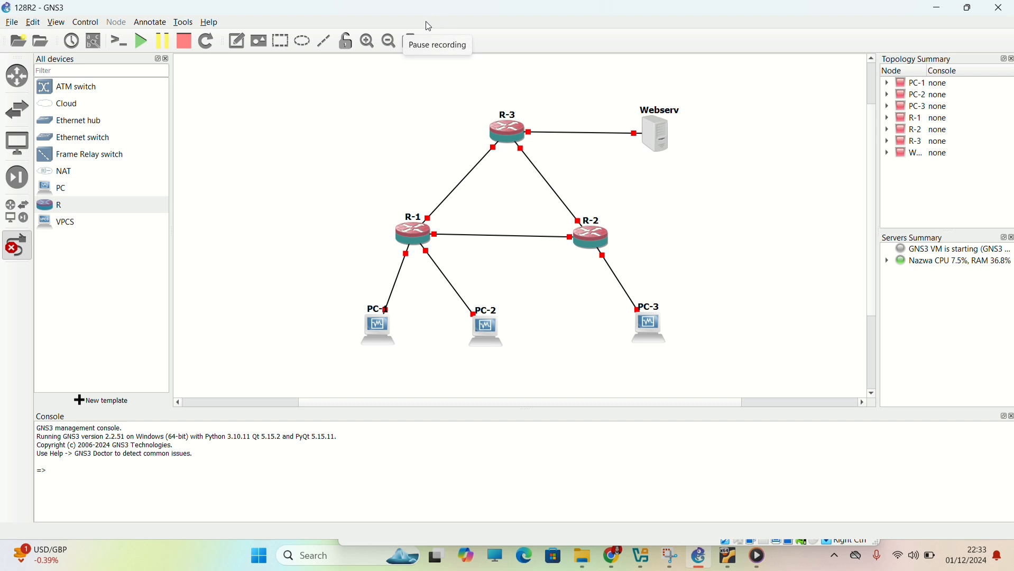
Place a Cloud device above R-3 in the topology.
{"action": "left_click", "coordinate": [66, 110]}
{"action": "scroll", "coordinate": [328, 176], "scroll_direction": "up", "scroll_amount": 3}
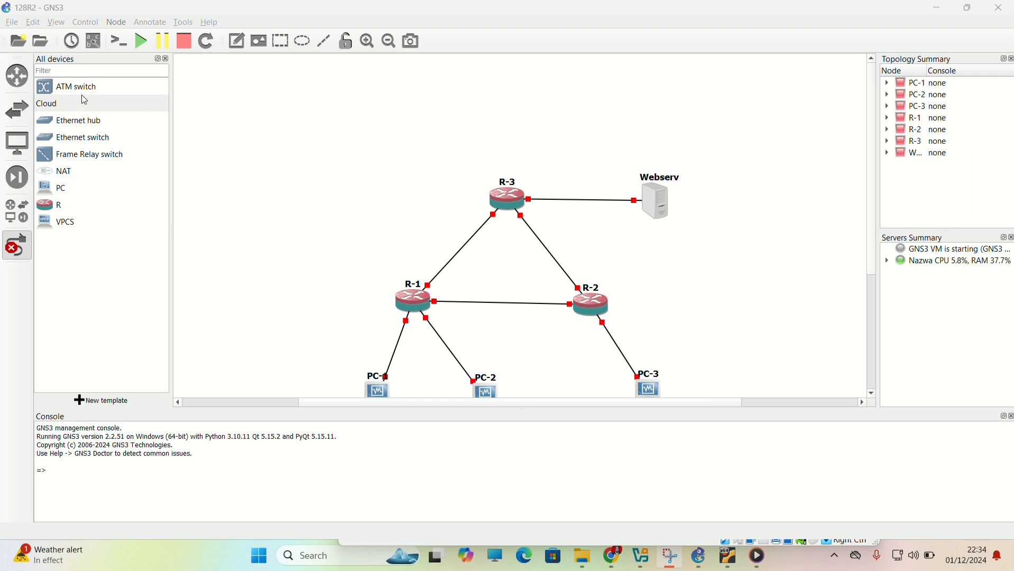
{"action": "left_click_drag", "start_coordinate": [85, 100], "coordinate": [504, 100]}
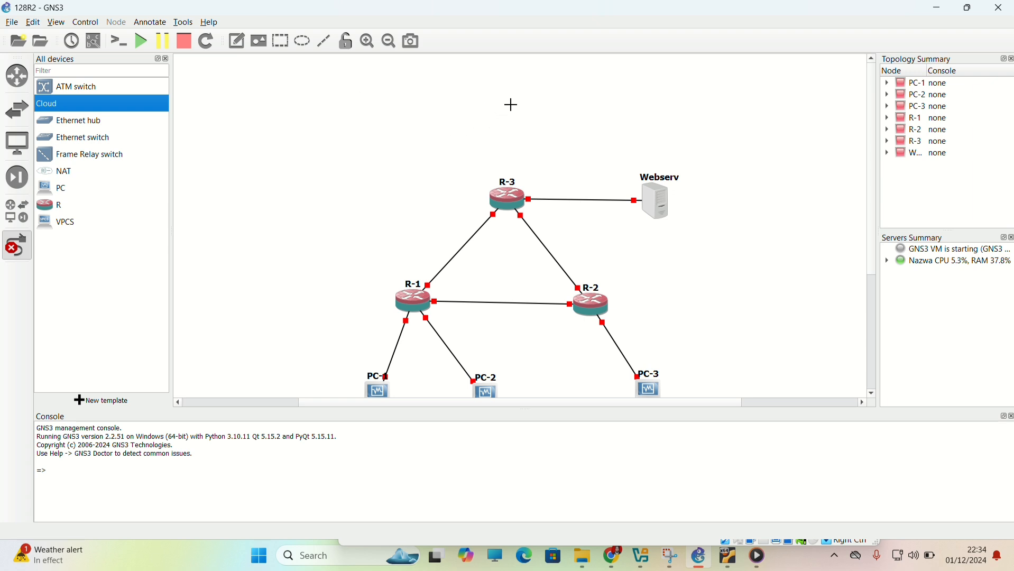
{"action": "left_click", "coordinate": [511, 105]}
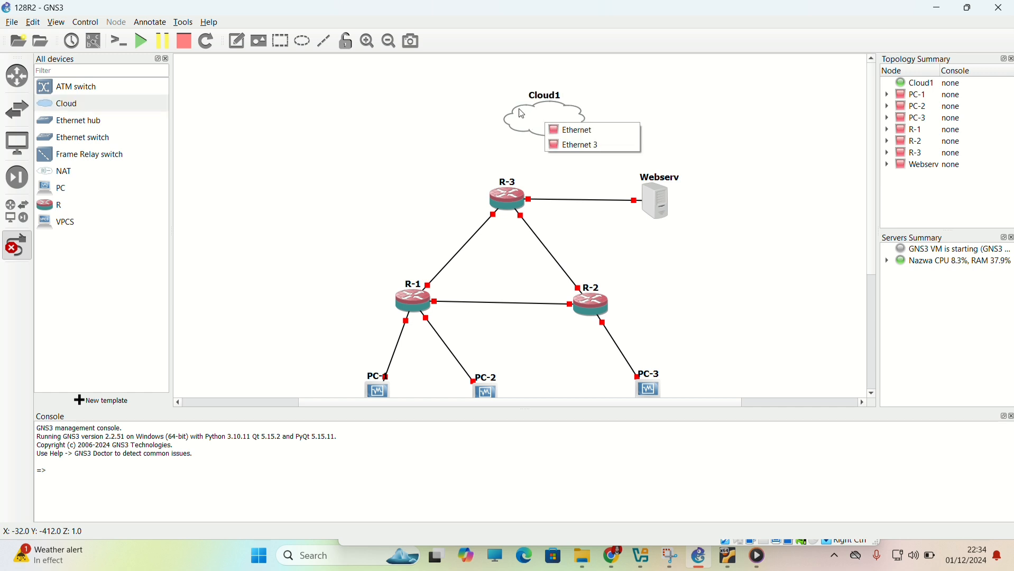
Rename the cloud device to Internet.
{"action": "right_click", "coordinate": [547, 96]}
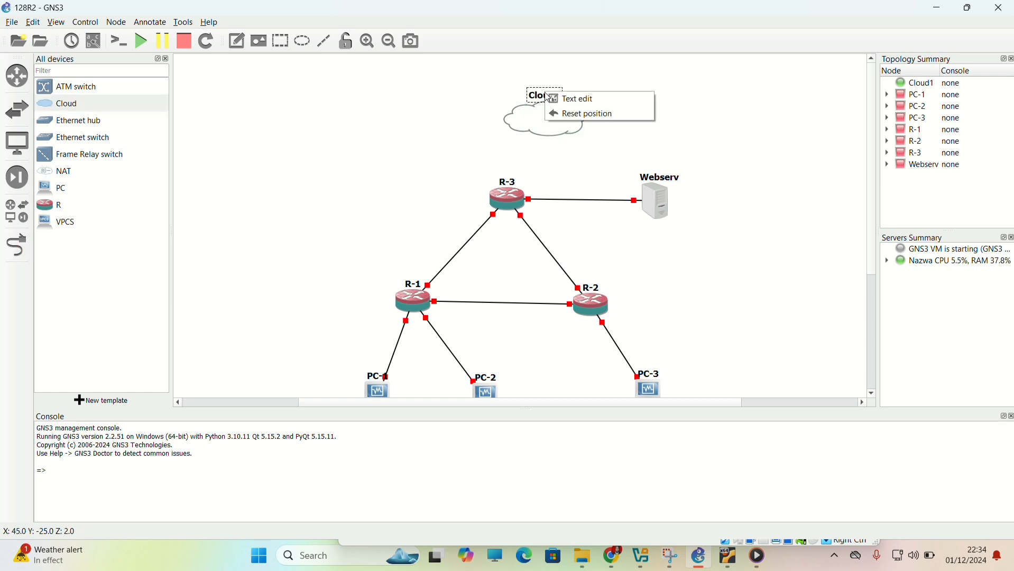
{"action": "left_click", "coordinate": [550, 98]}
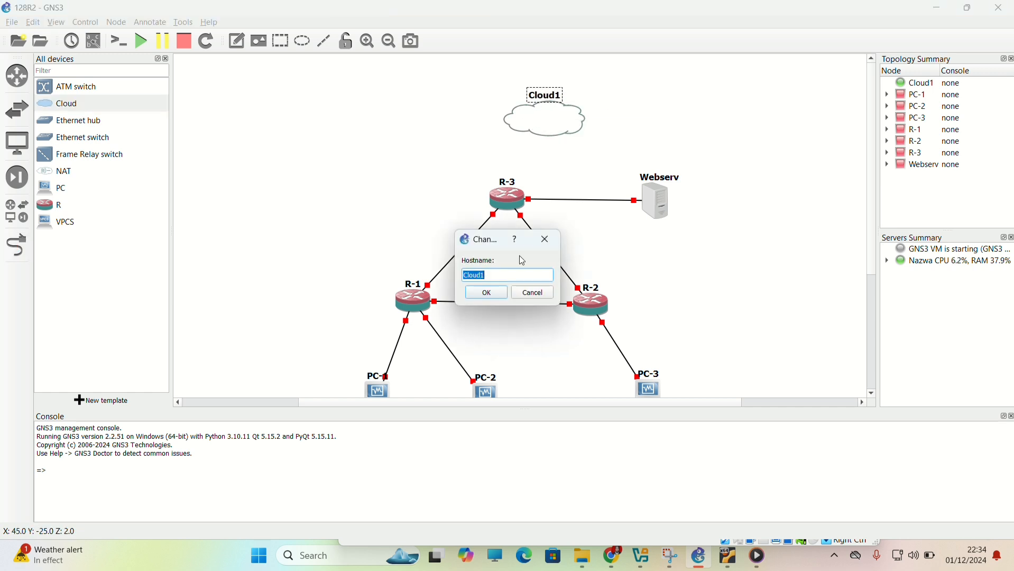
{"action": "type", "text": "Internet"}
{"action": "key", "text": "Return"}
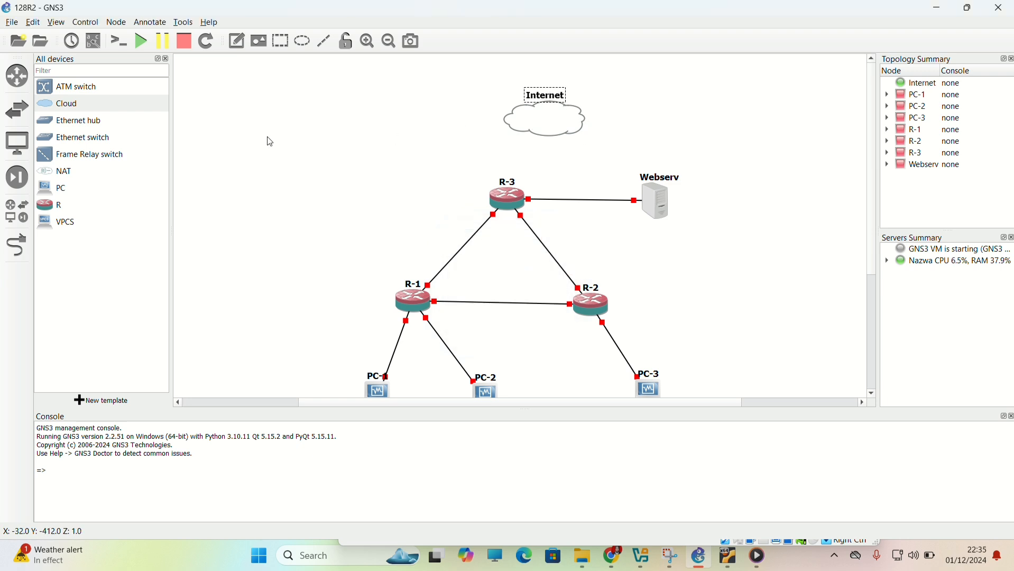
Link R-3's Eth3 port to the Internet cloud's Ethernet 3 interface and start all devices.
{"action": "left_click", "coordinate": [16, 263]}
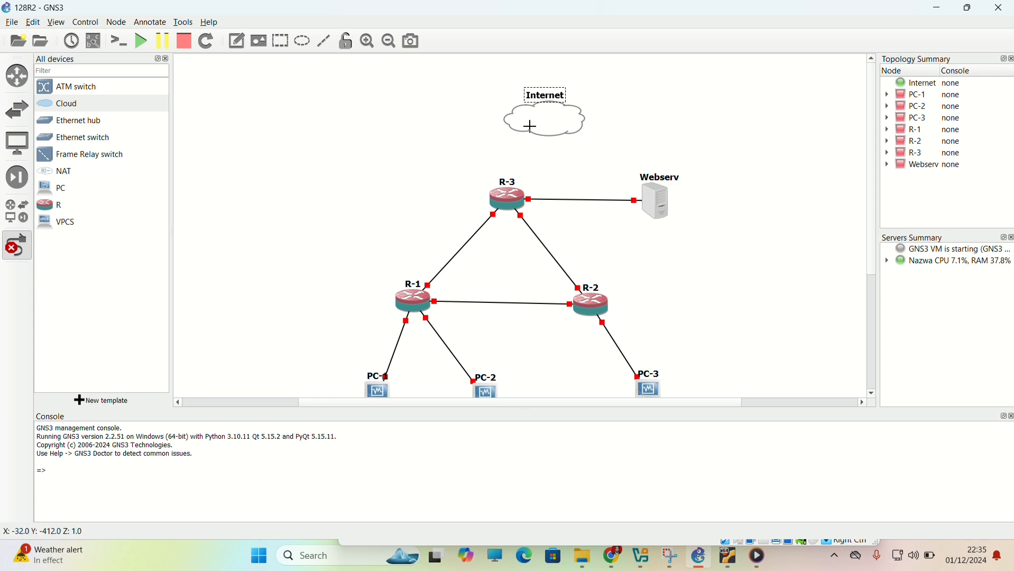
{"action": "left_click", "coordinate": [511, 192]}
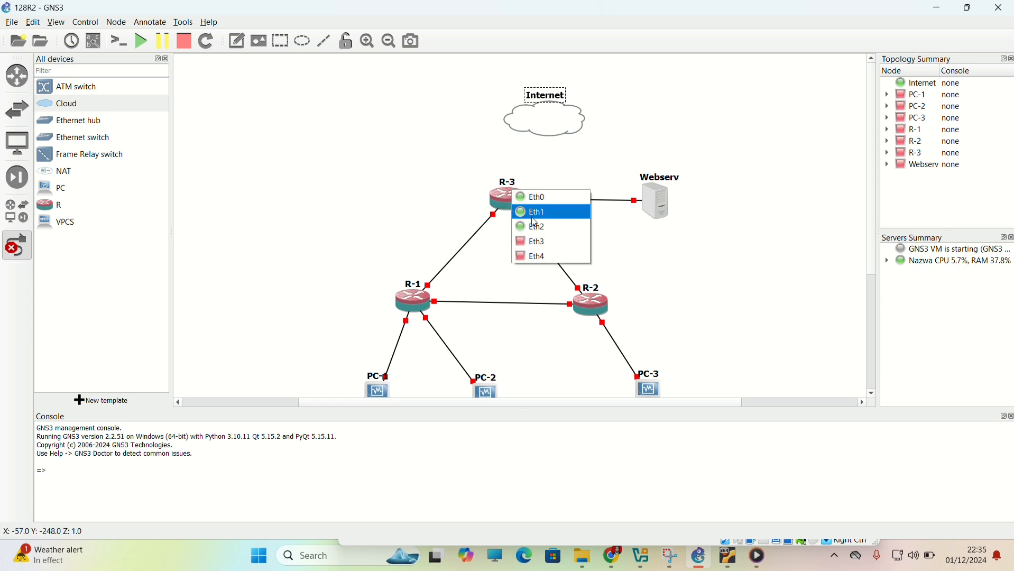
{"action": "left_click", "coordinate": [533, 255]}
{"action": "left_click", "coordinate": [543, 119]}
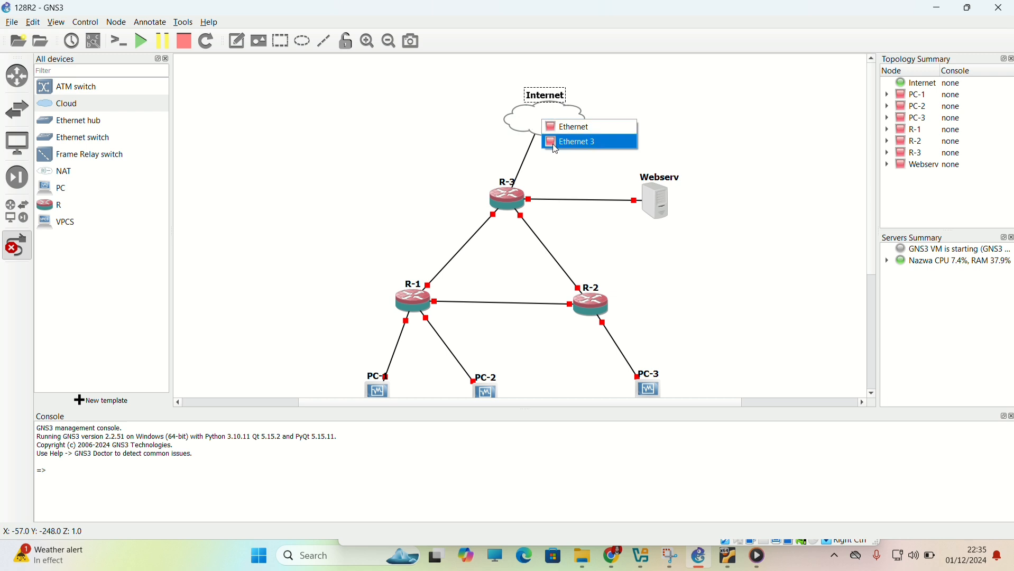
{"action": "left_click", "coordinate": [555, 146]}
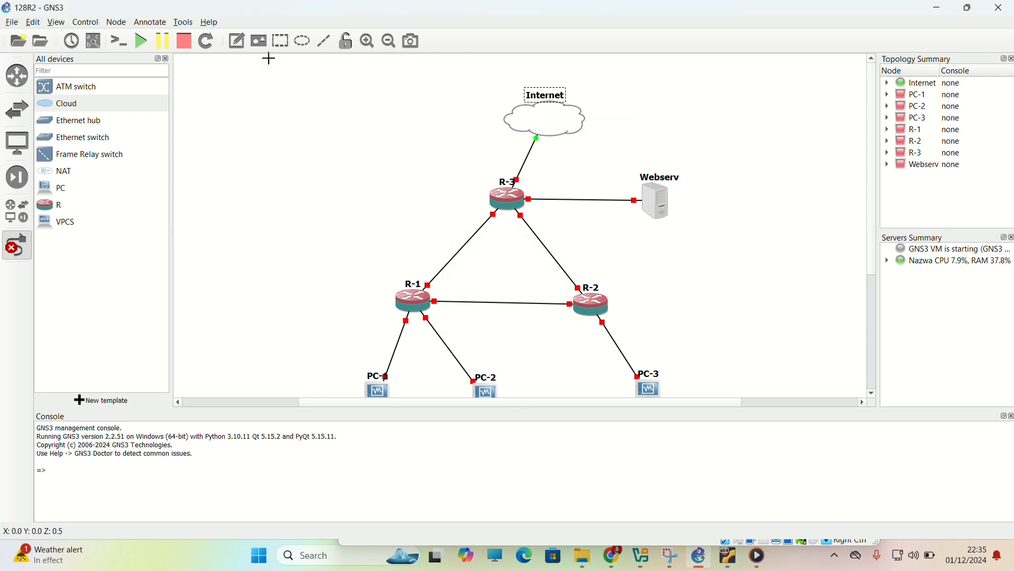
{"action": "left_click", "coordinate": [144, 45]}
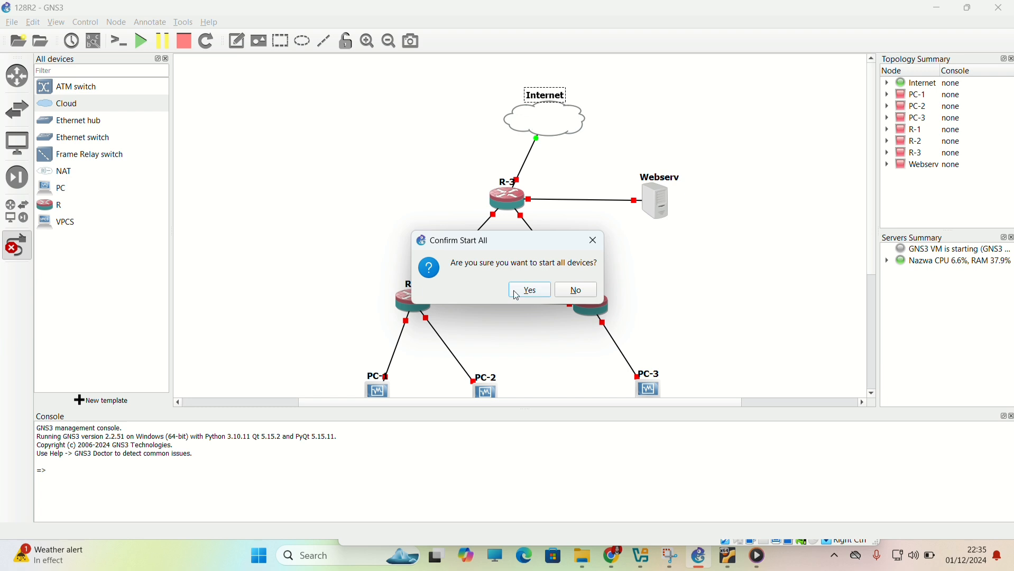
{"action": "left_click", "coordinate": [530, 291]}
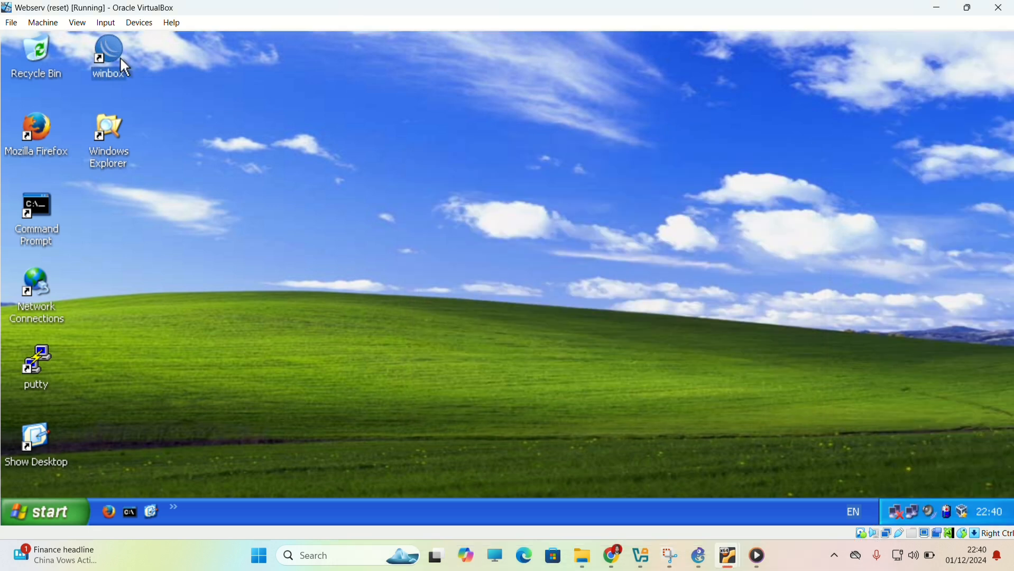
Connect to the MikroTik router with WinBox from Webserv and add a DHCP client on ether4.
{"action": "double_click", "coordinate": [112, 53]}
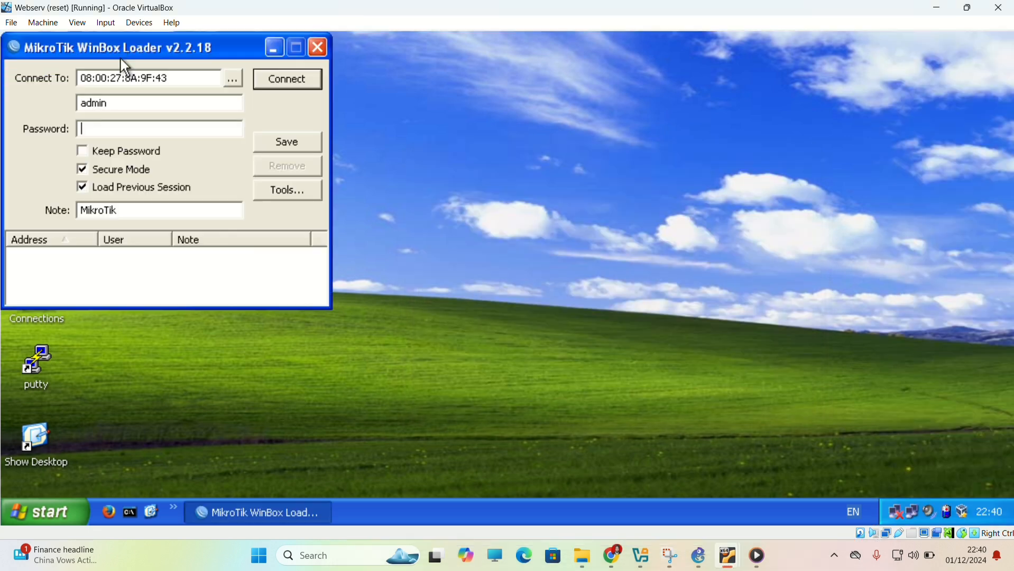
{"action": "left_click", "coordinate": [275, 84]}
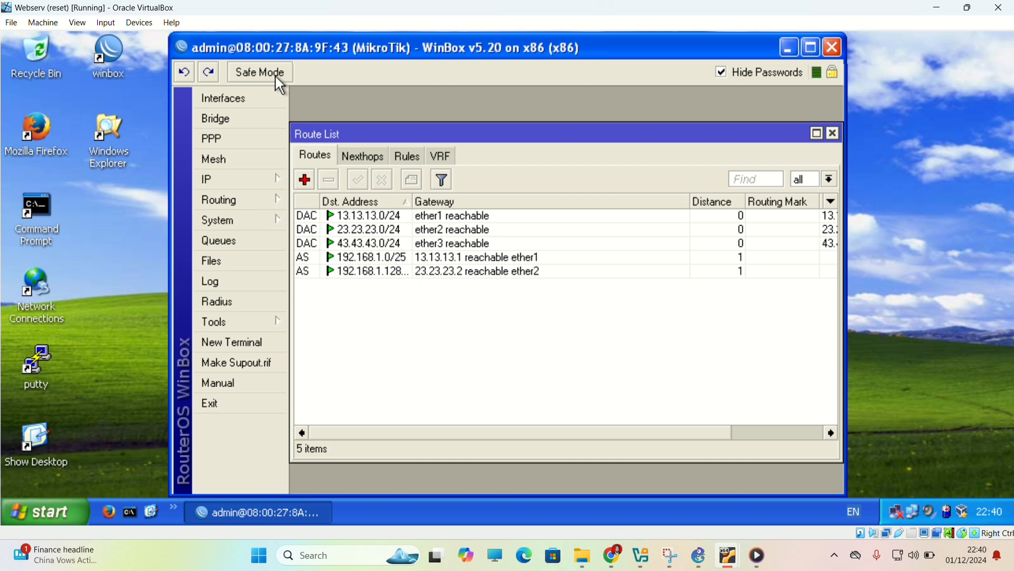
{"action": "left_click", "coordinate": [250, 179]}
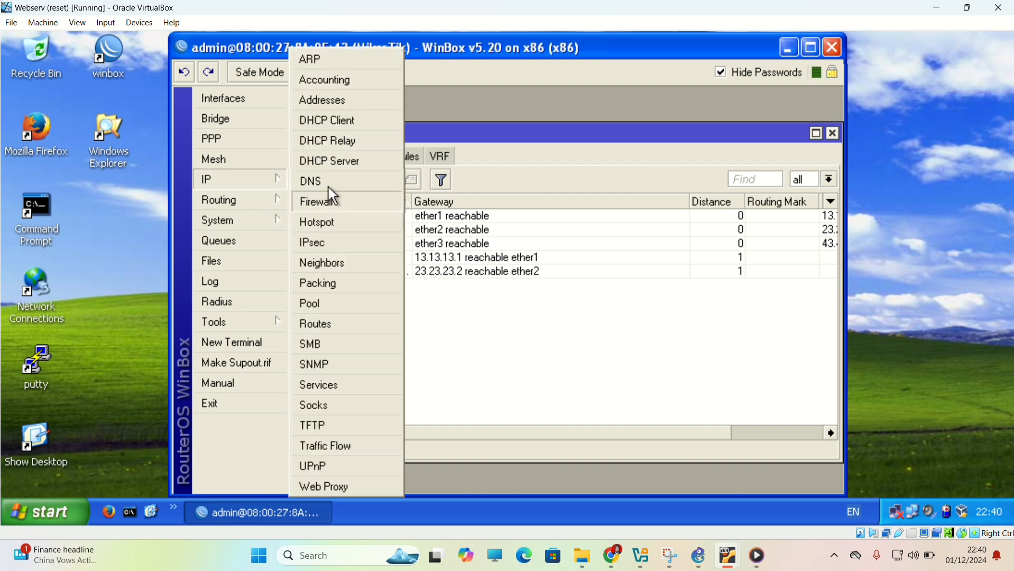
{"action": "left_click", "coordinate": [317, 121]}
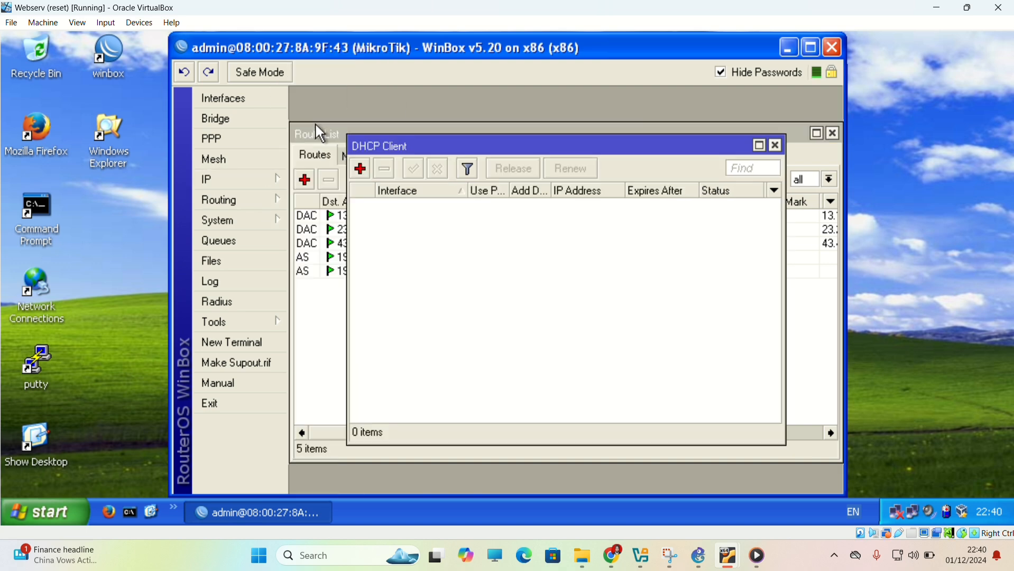
{"action": "left_click", "coordinate": [361, 168]}
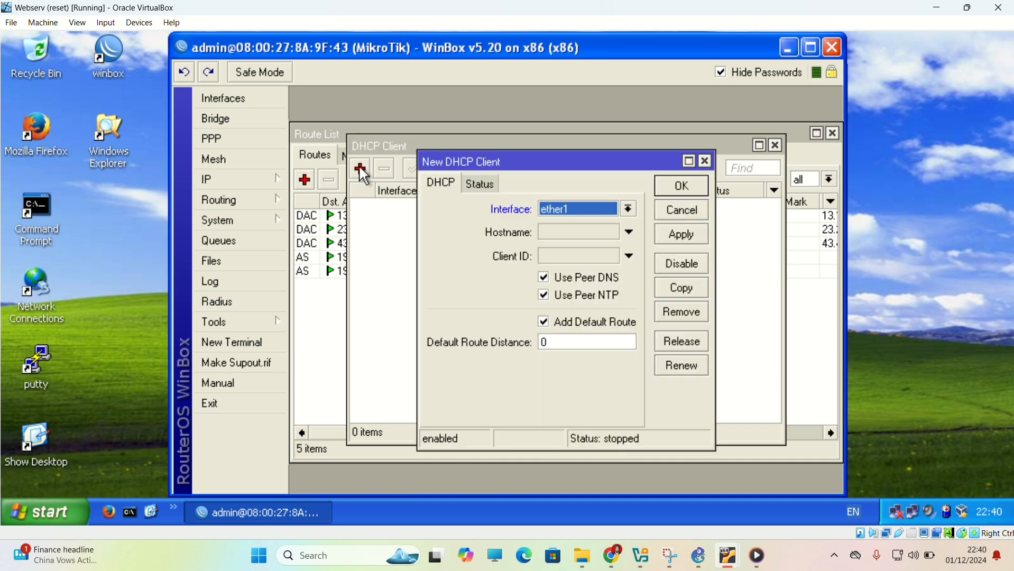
{"action": "left_click", "coordinate": [626, 209]}
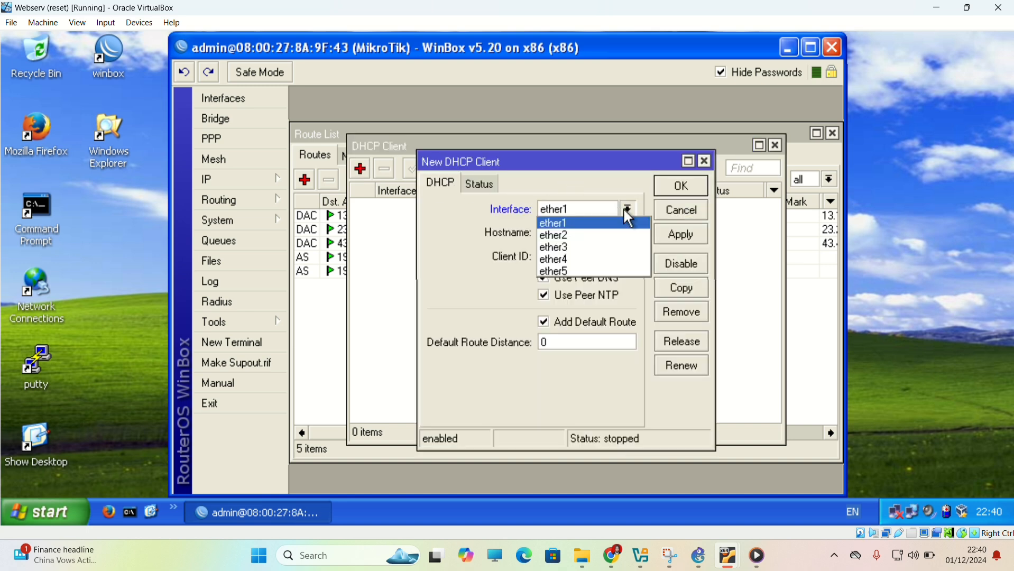
{"action": "left_click", "coordinate": [591, 260]}
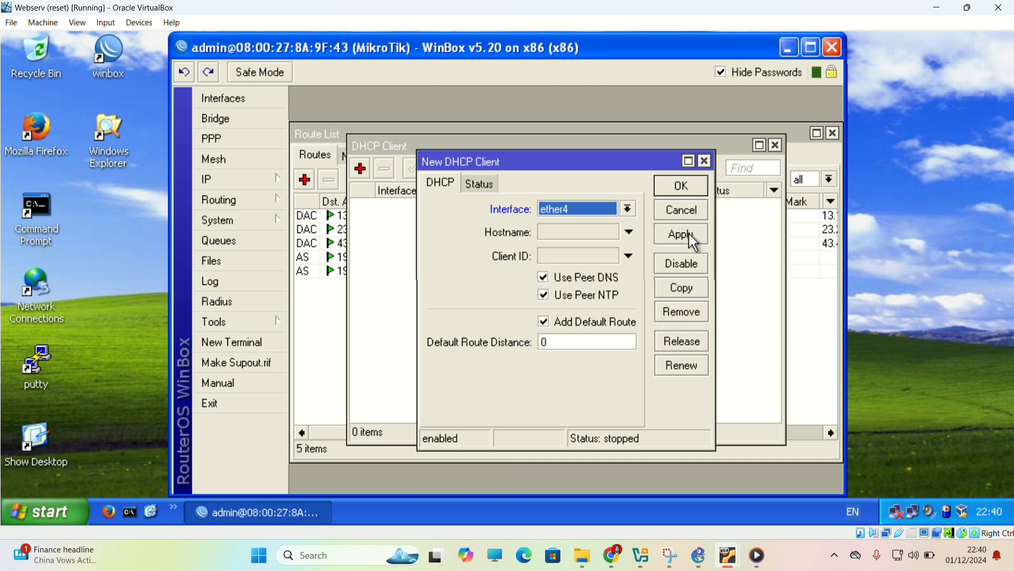
{"action": "left_click", "coordinate": [695, 240]}
{"action": "left_click", "coordinate": [686, 186]}
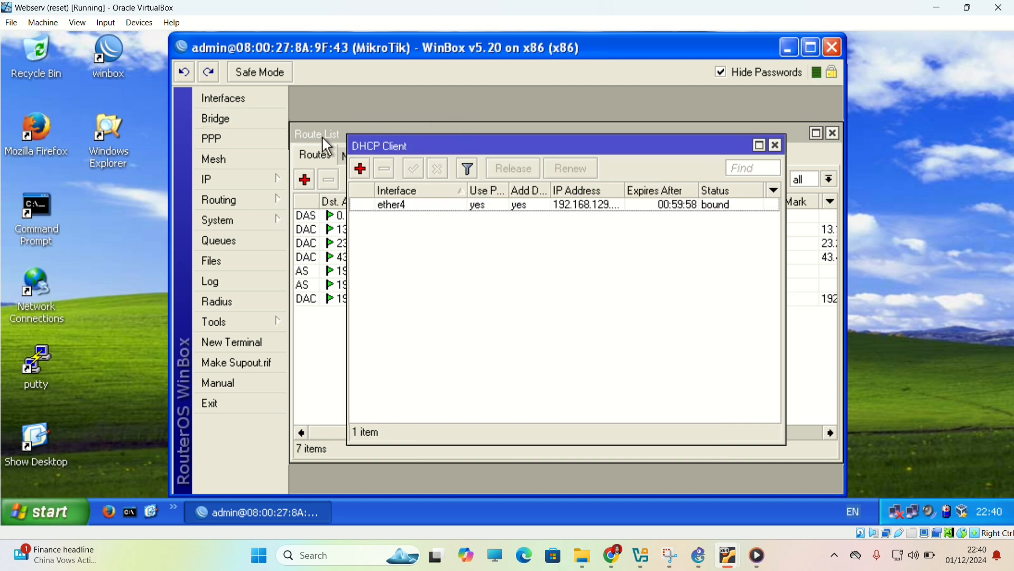
Add a firewall NAT rule with chain srcnat, out interface ether4 and action masquerade.
{"action": "left_click", "coordinate": [242, 188]}
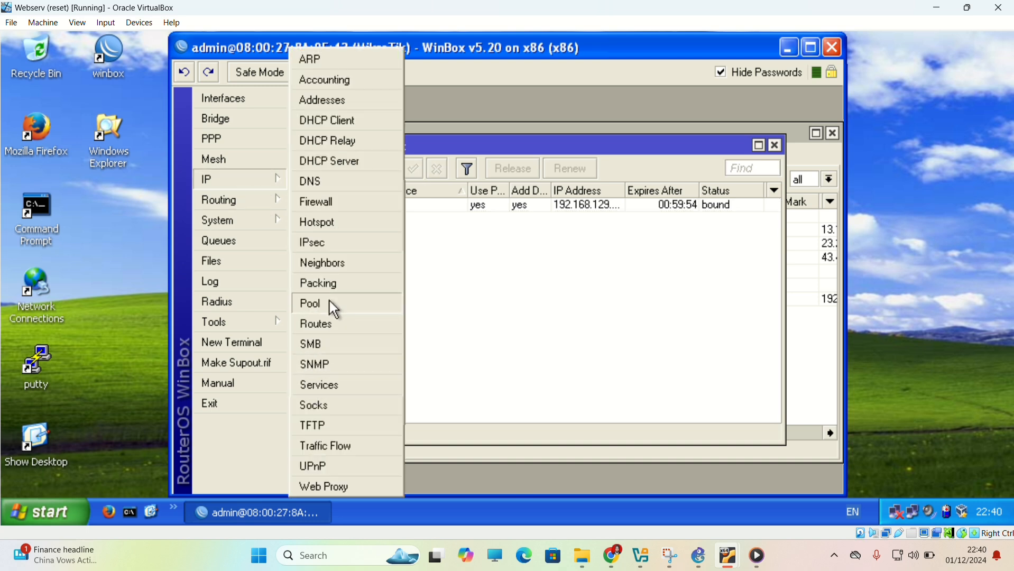
{"action": "left_click", "coordinate": [320, 204]}
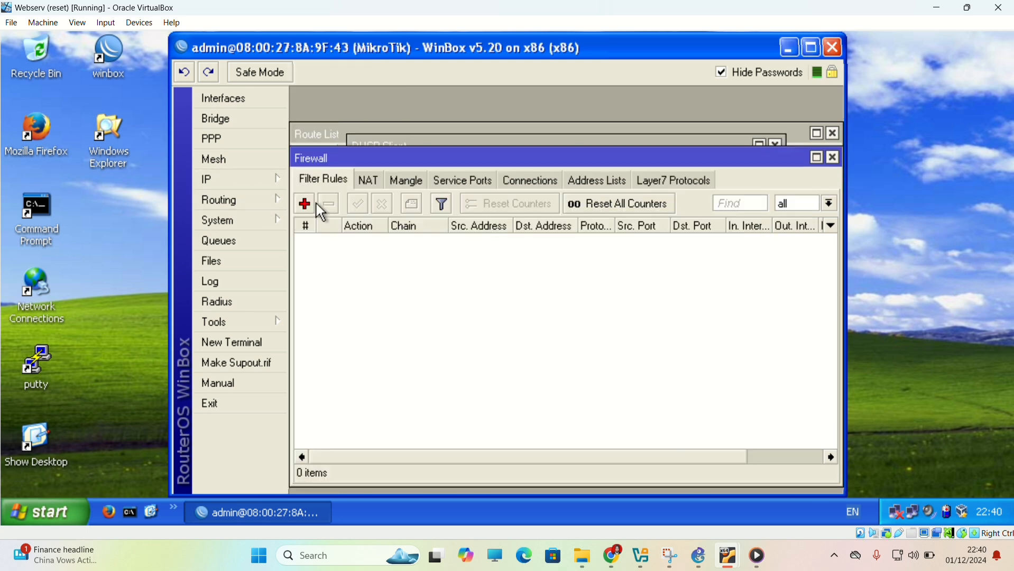
{"action": "left_click", "coordinate": [370, 183]}
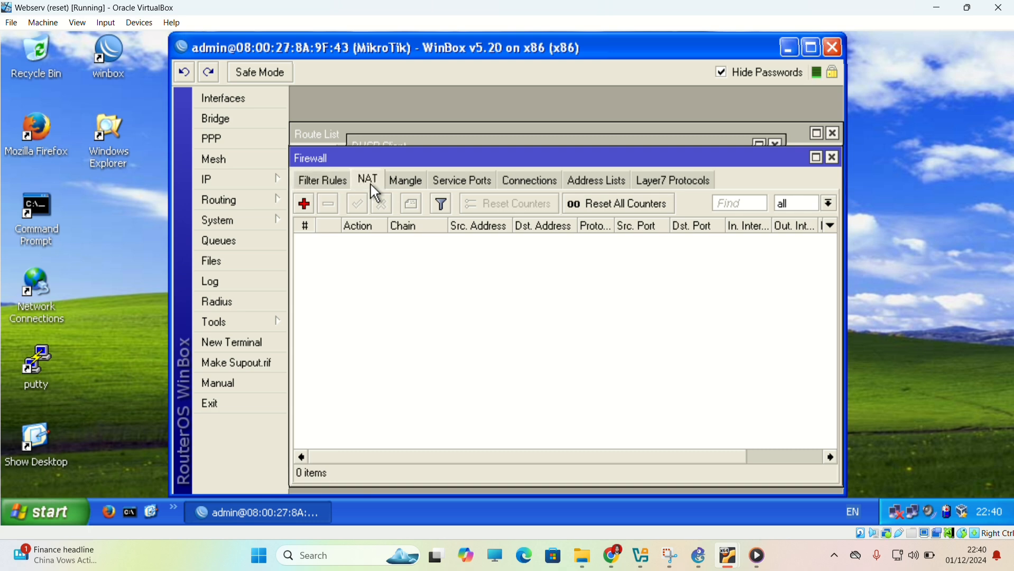
{"action": "left_click", "coordinate": [308, 204]}
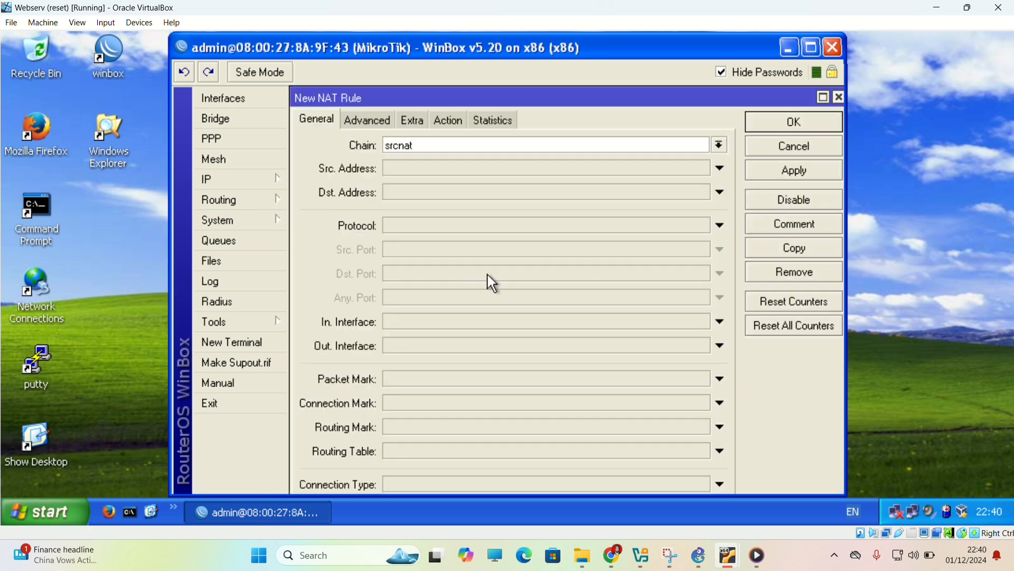
{"action": "left_click", "coordinate": [458, 348]}
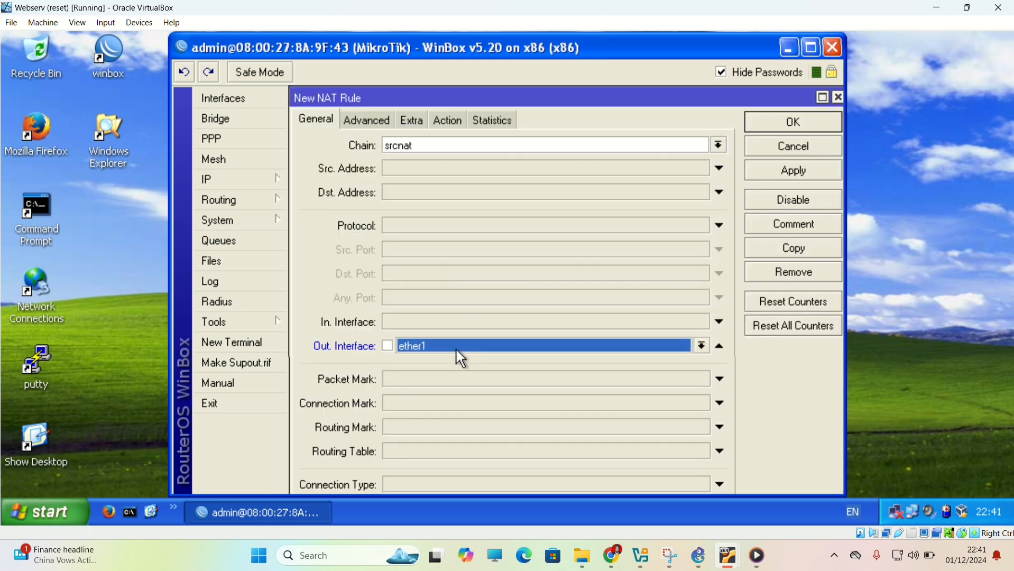
{"action": "left_click", "coordinate": [443, 396]}
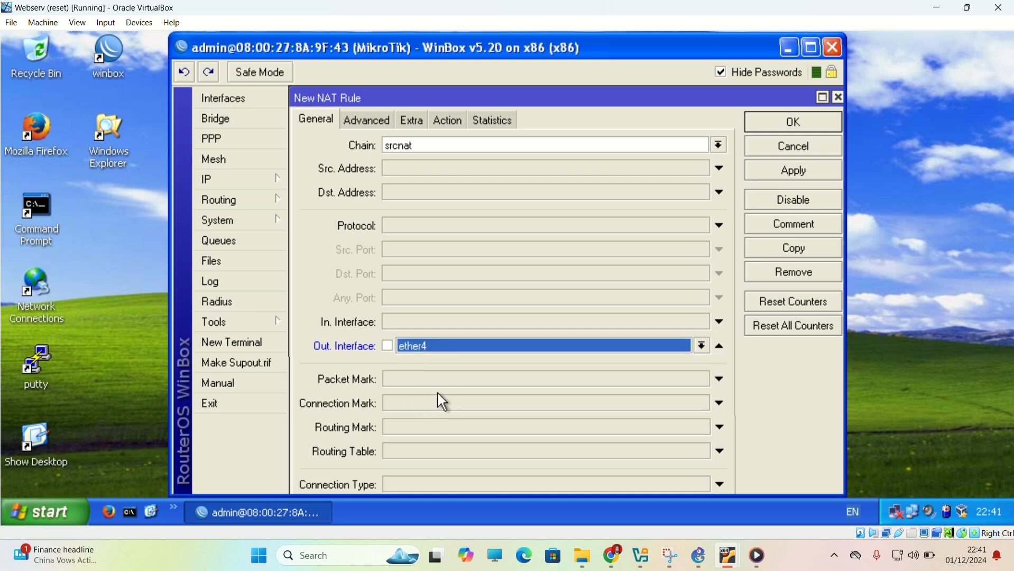
{"action": "left_click", "coordinate": [439, 118]}
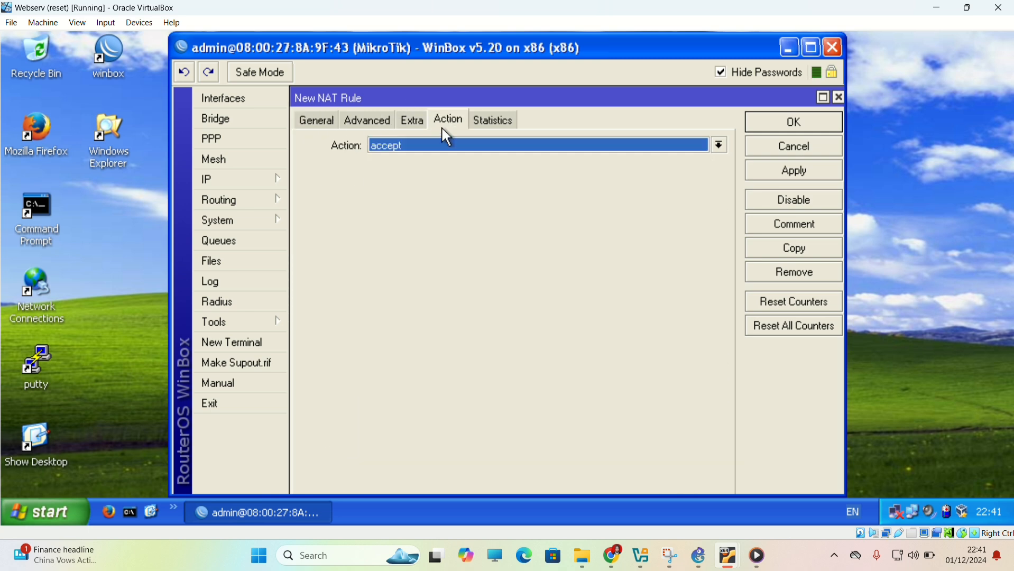
{"action": "left_click", "coordinate": [448, 145]}
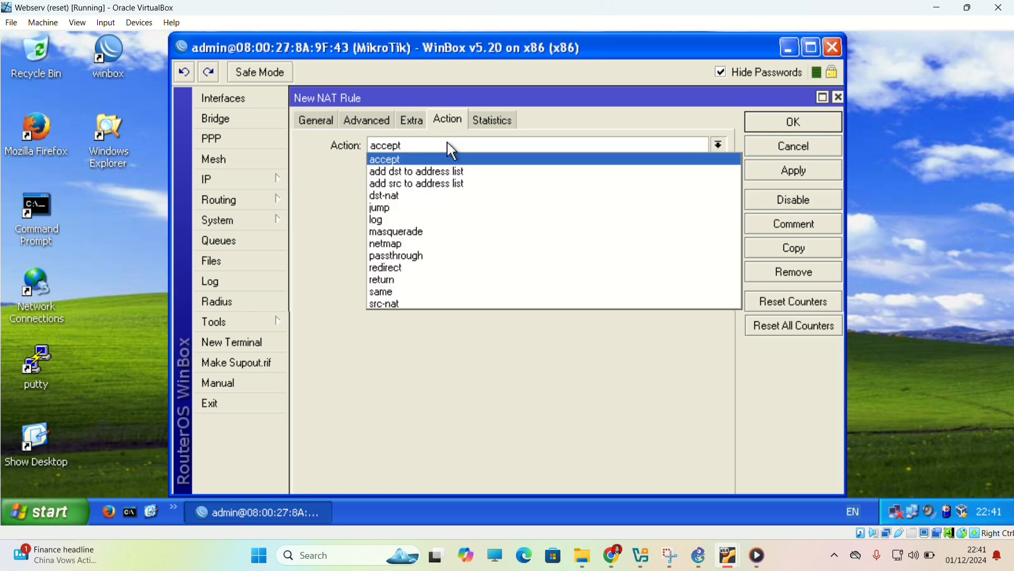
{"action": "left_click", "coordinate": [415, 233]}
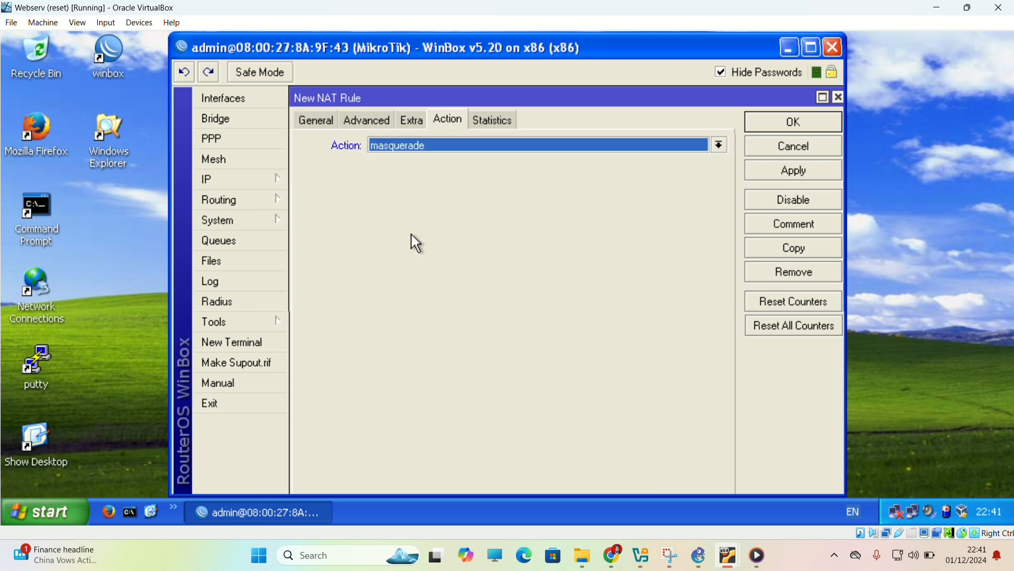
{"action": "left_click", "coordinate": [784, 128]}
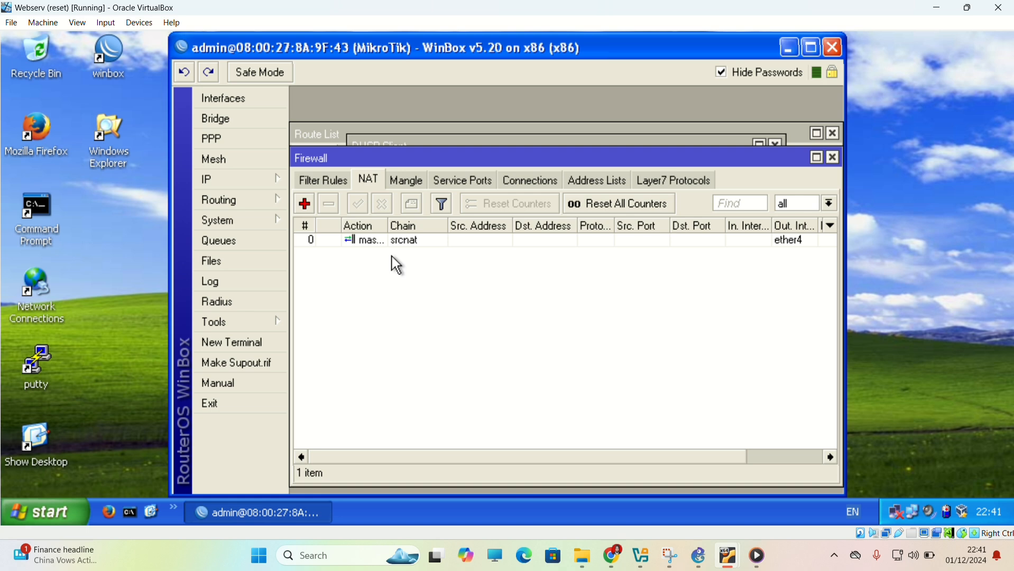
Allow remote requests in the router's DNS settings and save them.
{"action": "left_click", "coordinate": [249, 180]}
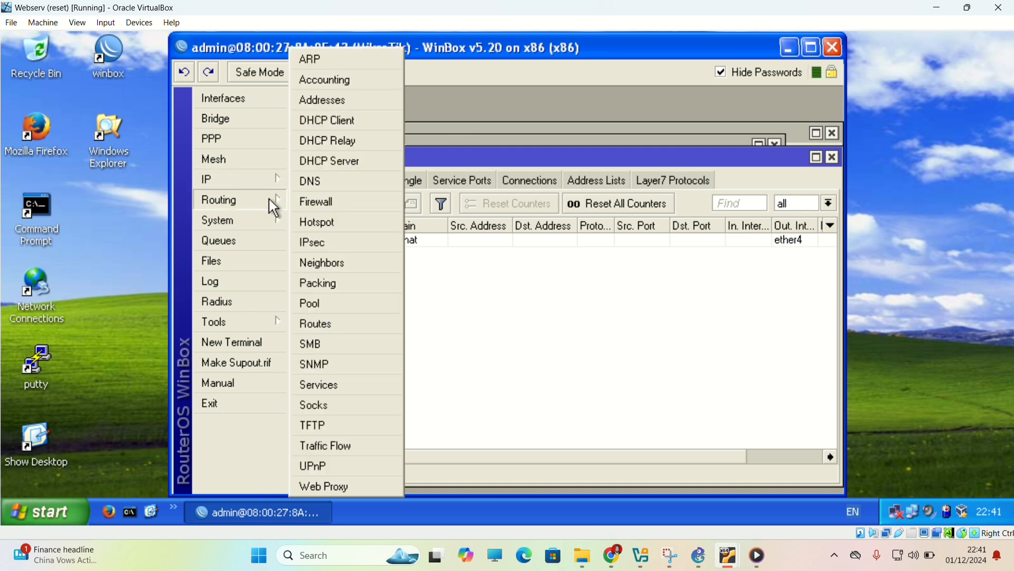
{"action": "left_click", "coordinate": [324, 181]}
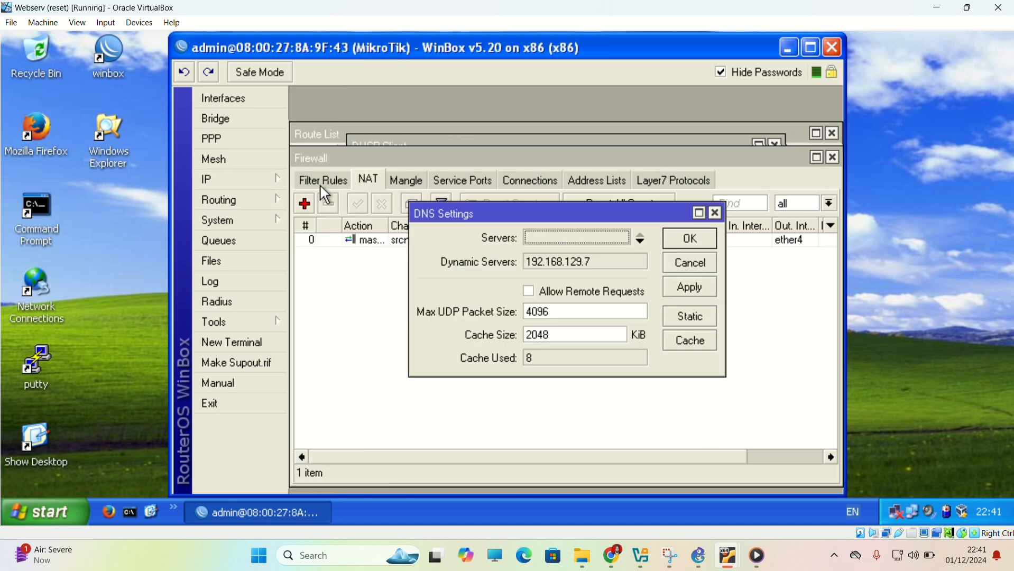
{"action": "left_click", "coordinate": [606, 294]}
{"action": "left_click", "coordinate": [682, 245]}
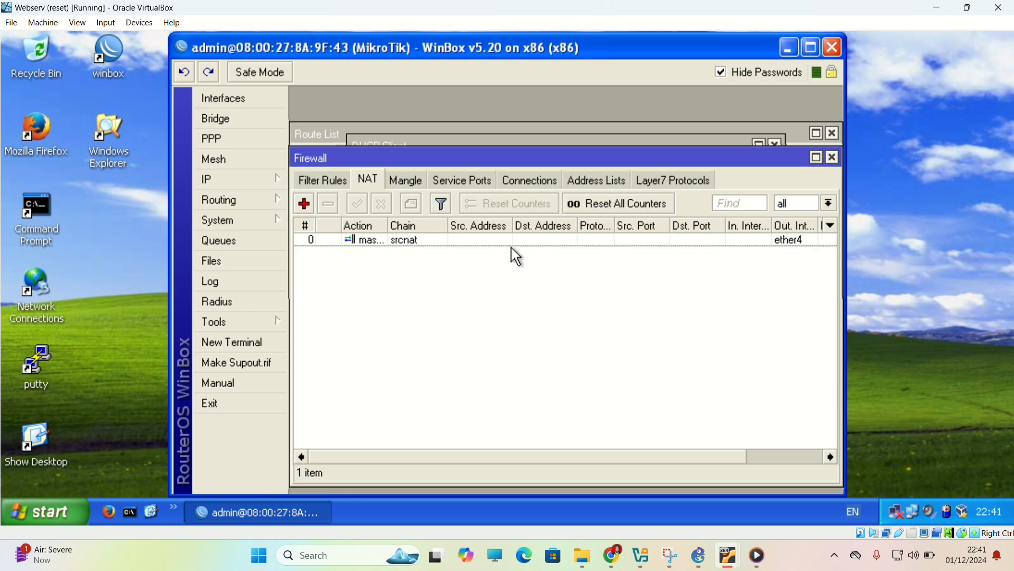
Ping 8.8.8.8 from Webserv's Command Prompt.
{"action": "left_click", "coordinate": [127, 511]}
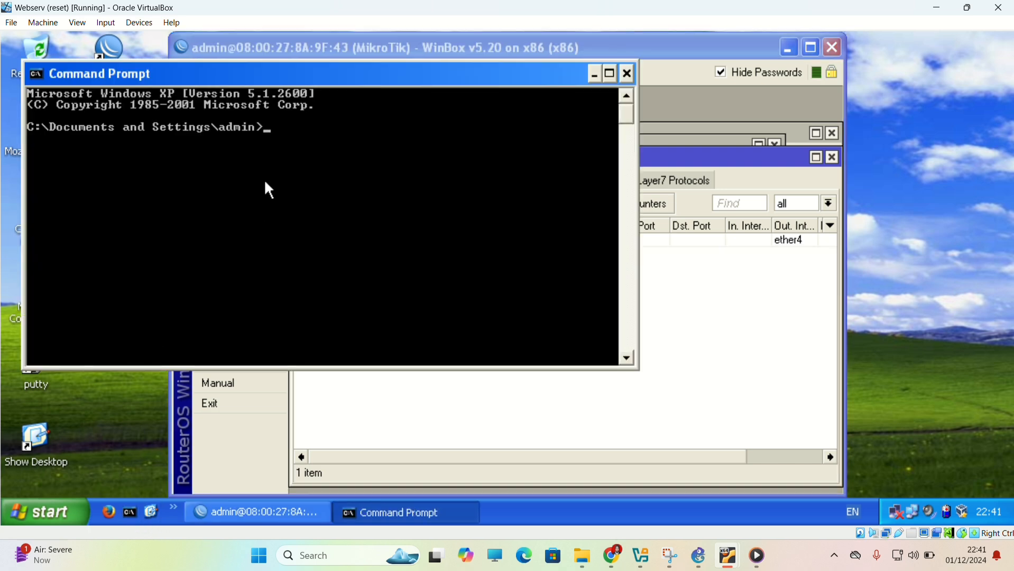
{"action": "type", "text": "ping 8.8.8.8"}
{"action": "key", "text": "Return"}
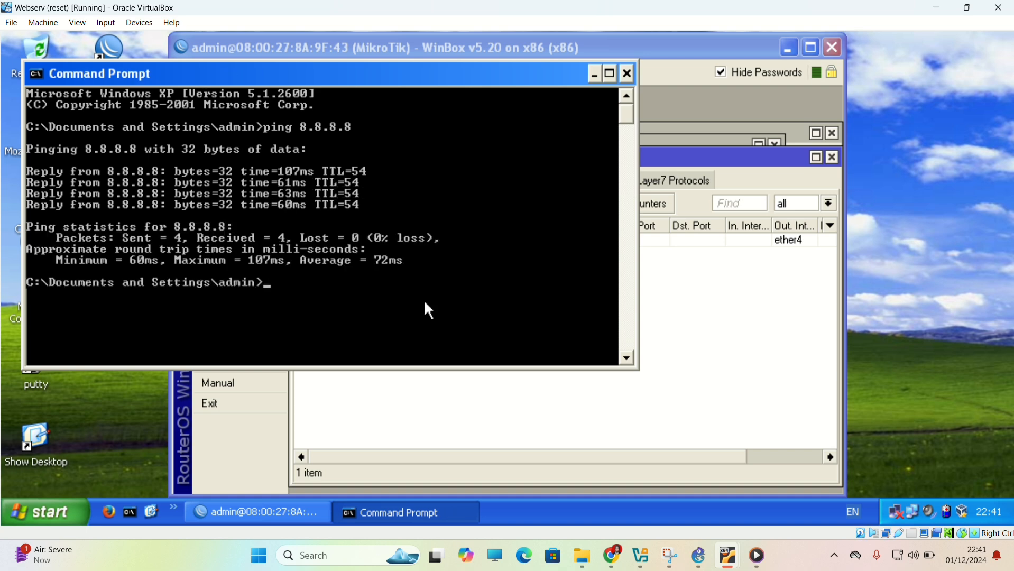
Set the preferred DNS server of Webserv's Local Area Connection to 43.43.43.3 in its TCP/IP properties and save.
{"action": "double_click", "coordinate": [898, 516]}
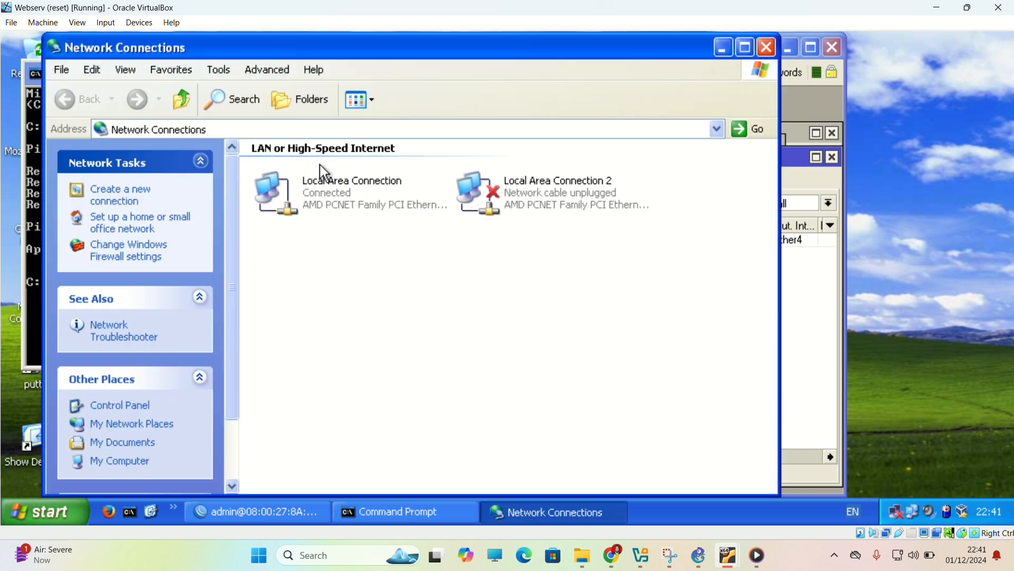
{"action": "double_click", "coordinate": [328, 185]}
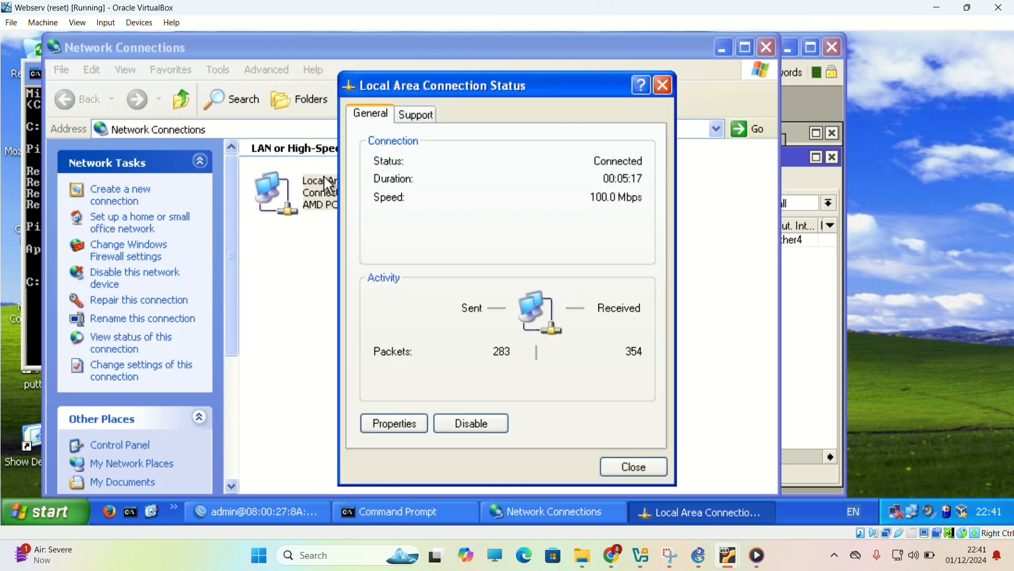
{"action": "left_click", "coordinate": [406, 428]}
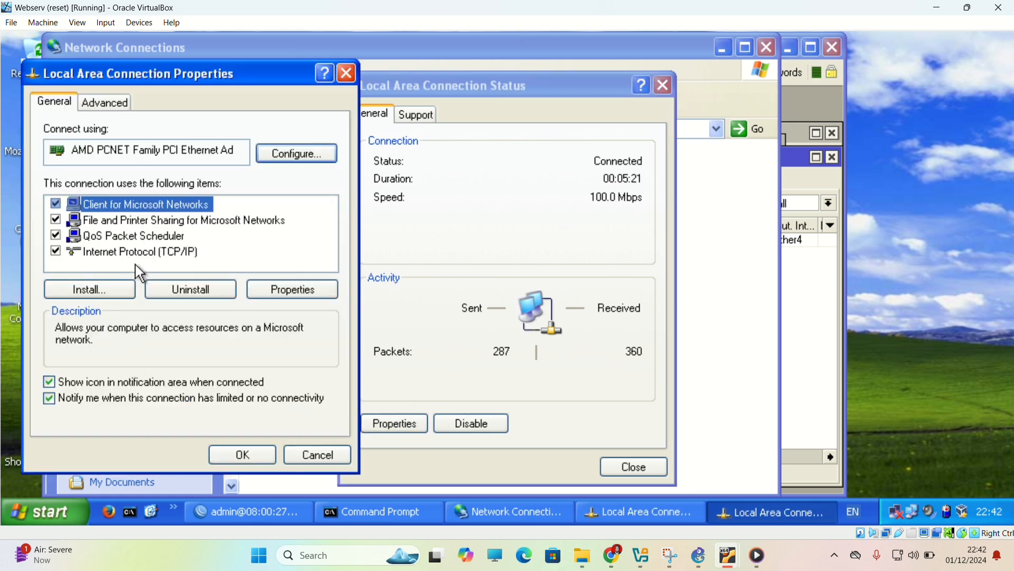
{"action": "left_click", "coordinate": [151, 254]}
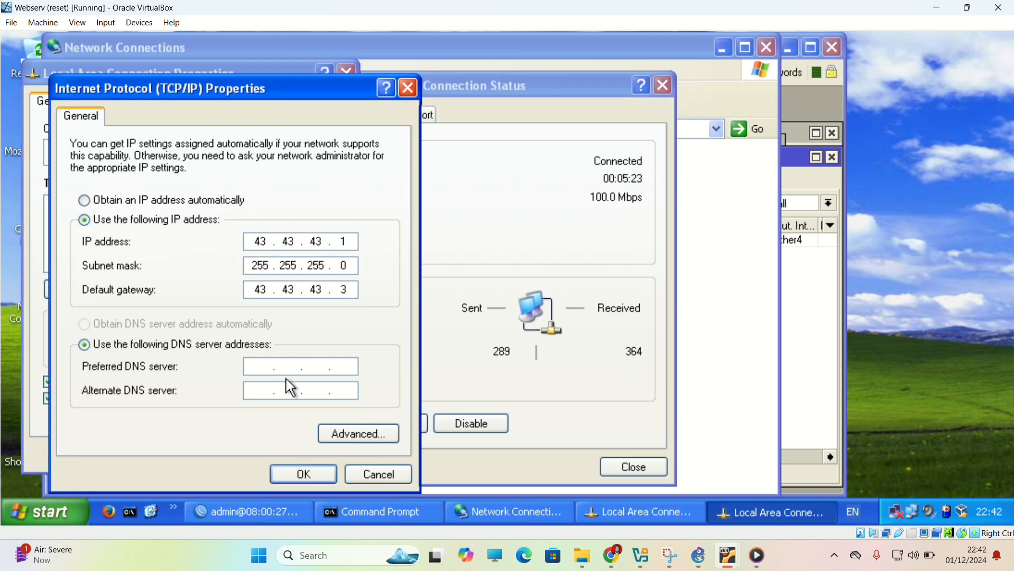
{"action": "left_click", "coordinate": [257, 370]}
{"action": "type", "text": "43."}
{"action": "type", "text": "43.43"}
{"action": "type", "text": "2"}
{"action": "type", "text": "3"}
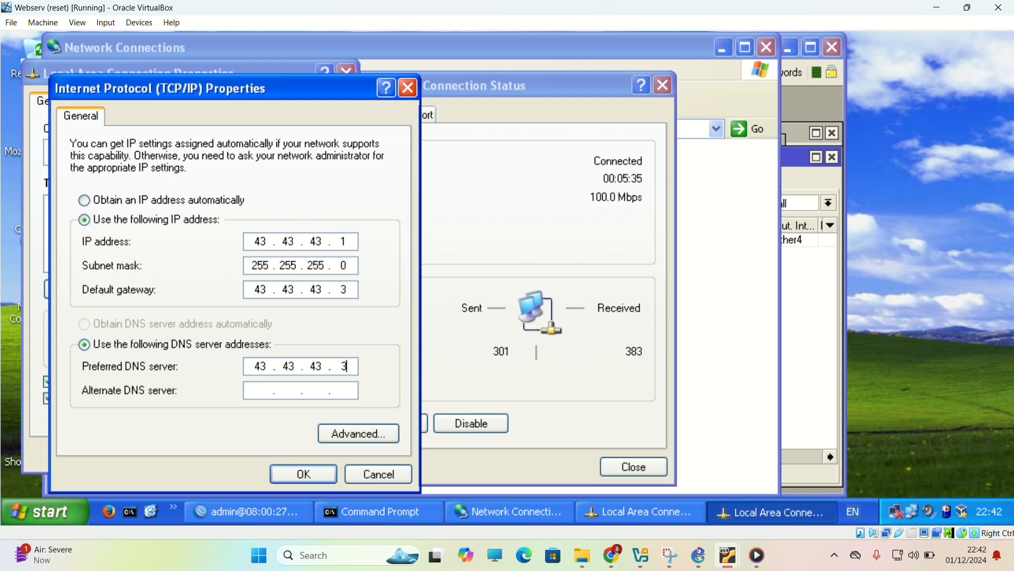
{"action": "left_click", "coordinate": [257, 392]}
{"action": "left_click", "coordinate": [297, 471]}
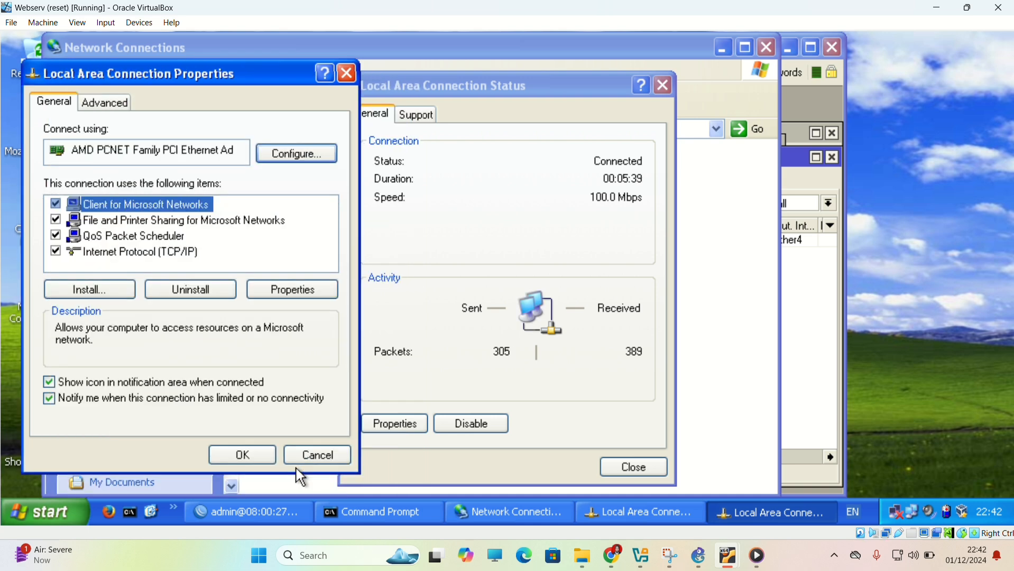
{"action": "left_click", "coordinate": [241, 459]}
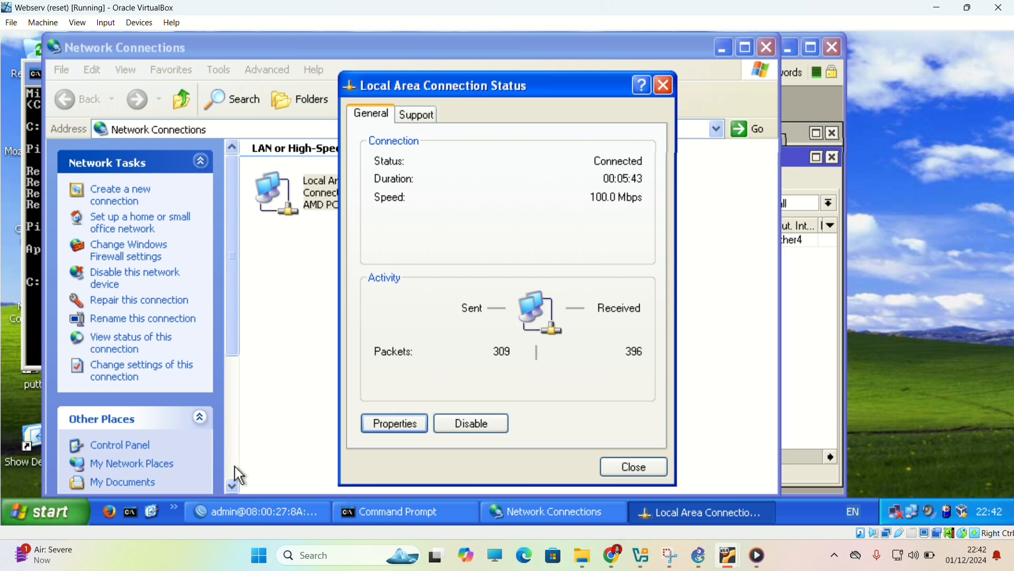
Open the Google website in Firefox on Webserv to test internet access by domain name.
{"action": "left_click", "coordinate": [114, 507]}
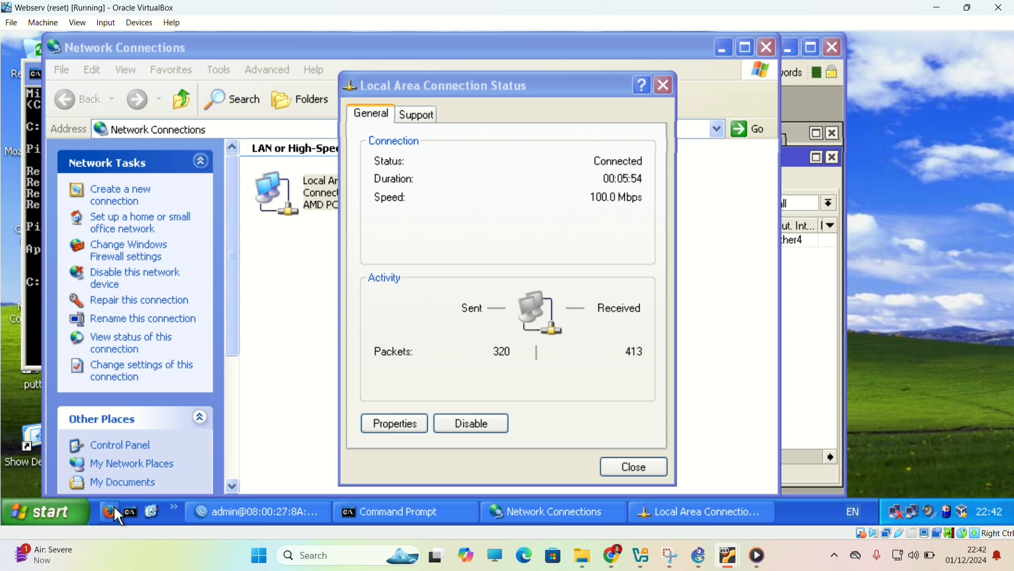
{"action": "type", "text": "gool"}
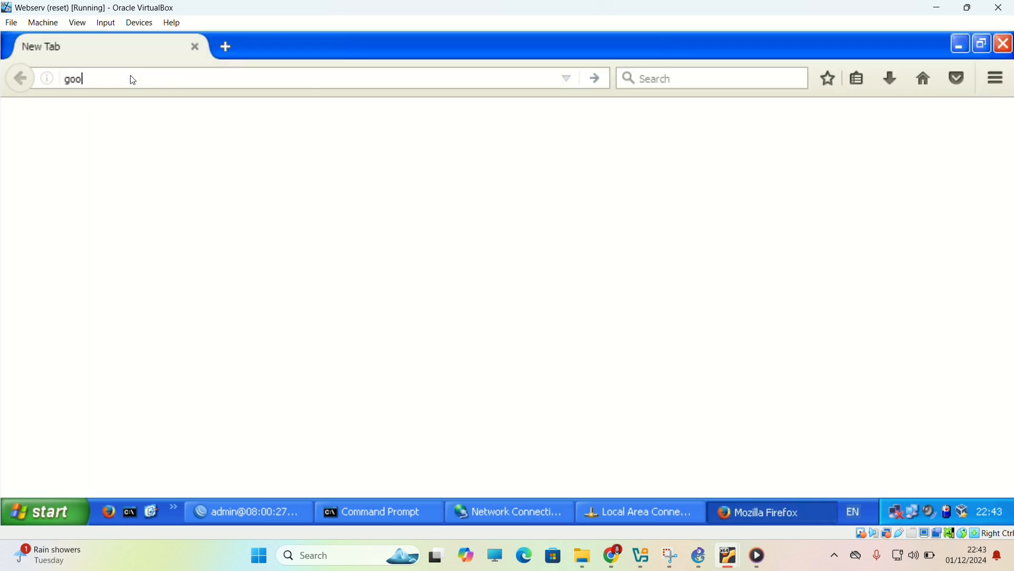
{"action": "key", "text": "BackSpace"}
{"action": "type", "text": "gle.co.id/"}
{"action": "key", "text": "Return"}
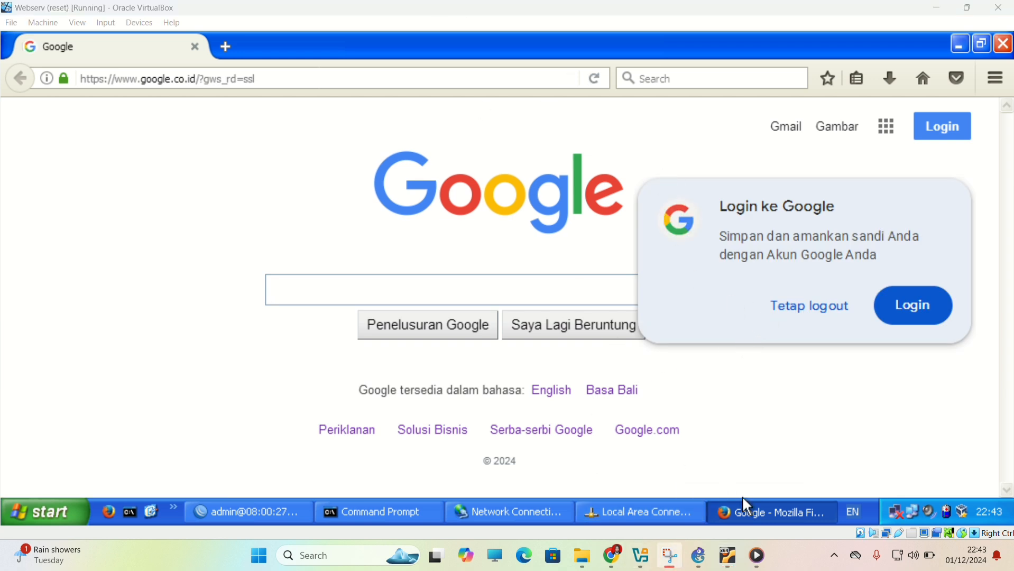
Switch to PC-1 and add a static default route for 0.0.0.0/0 with gateway 13.13.13.3 in WinBox.
{"action": "mouse_move", "coordinate": [731, 557]}
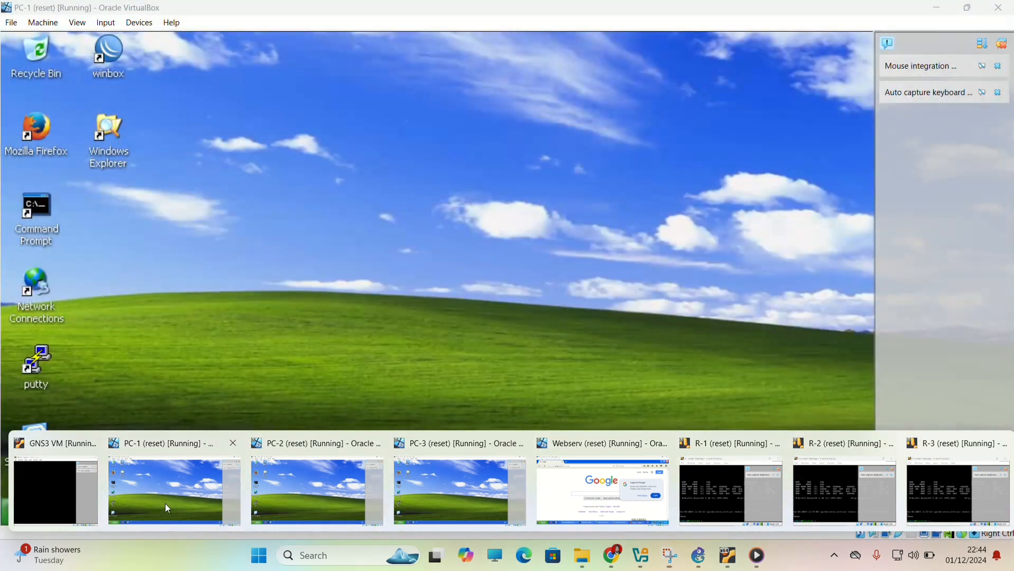
{"action": "left_click", "coordinate": [174, 491]}
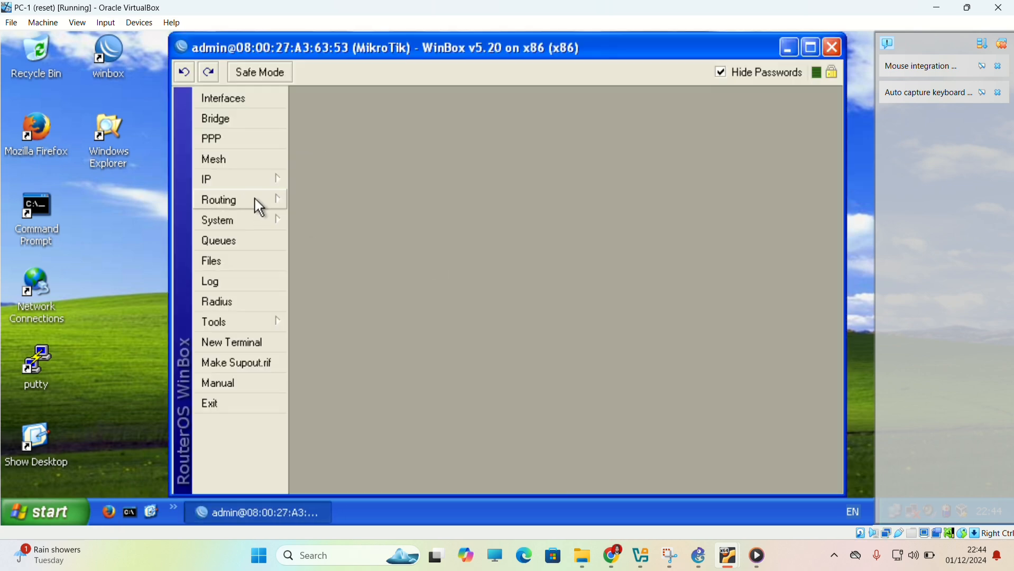
{"action": "left_click", "coordinate": [268, 181]}
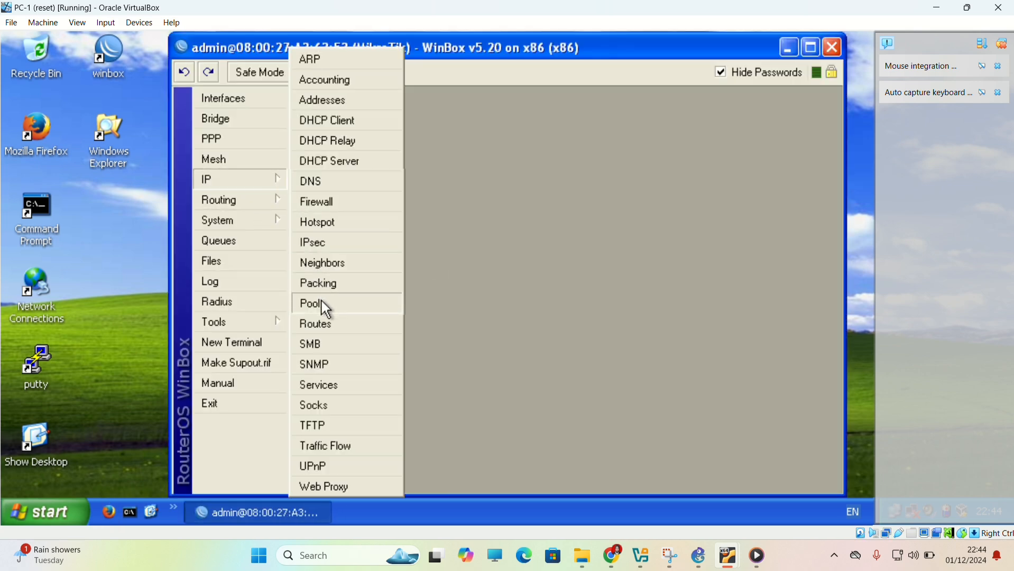
{"action": "left_click", "coordinate": [320, 328]}
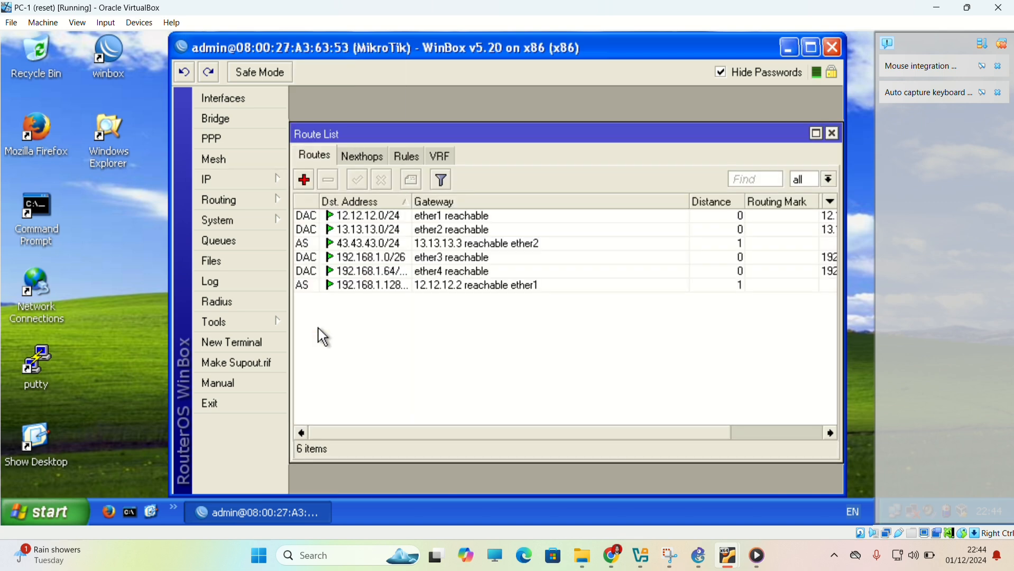
{"action": "left_click", "coordinate": [307, 182]}
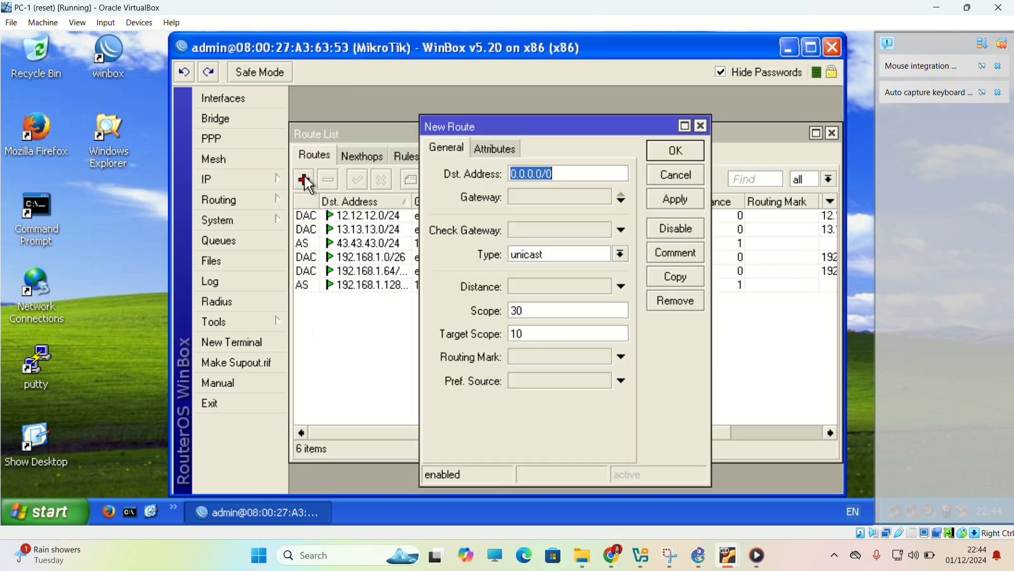
{"action": "left_click", "coordinate": [525, 196]}
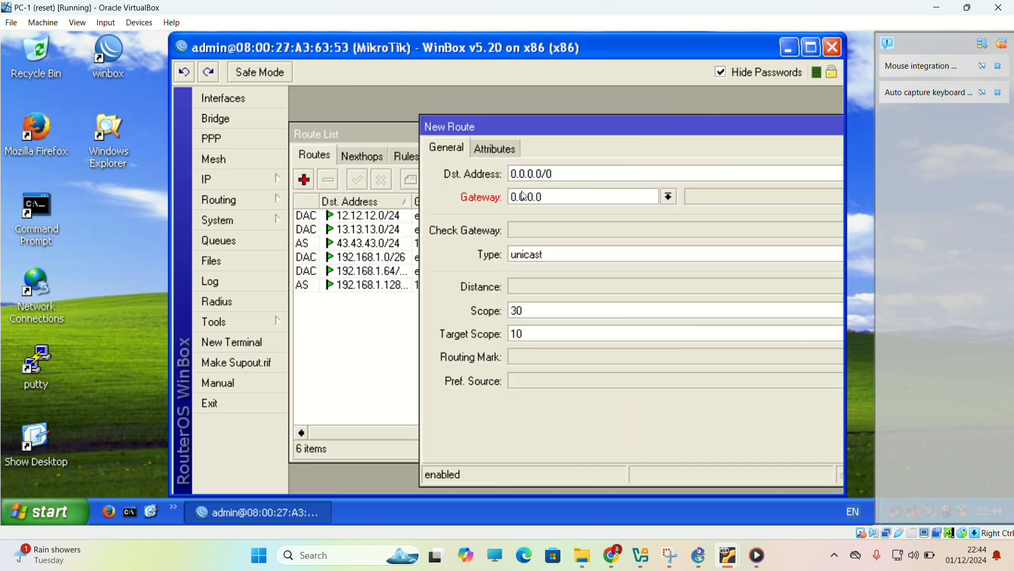
{"action": "double_click", "coordinate": [561, 199]}
{"action": "type", "text": "13.13.133"}
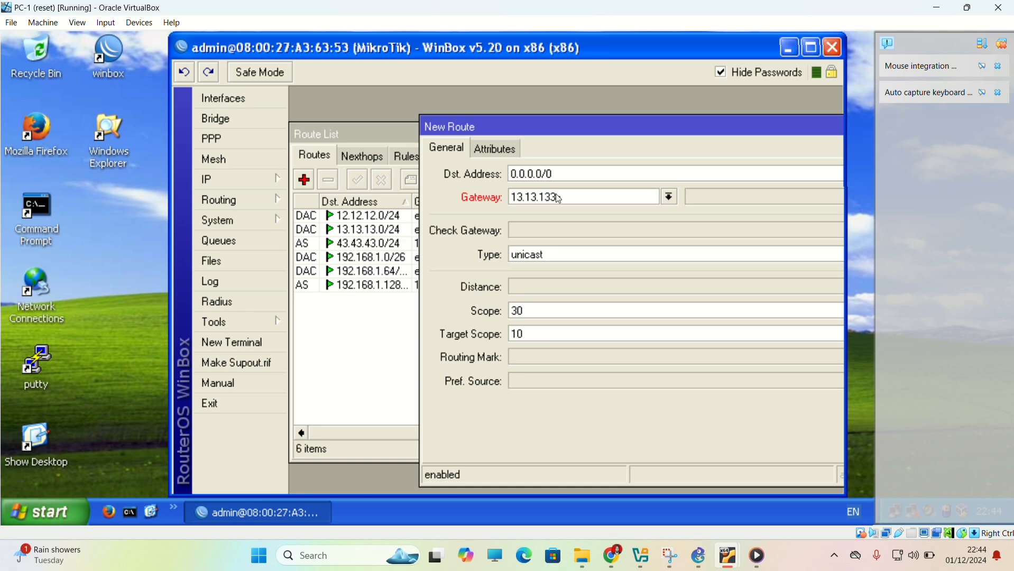
{"action": "key", "text": "BackSpace"}
{"action": "type", "text": ".13"}
{"action": "key", "text": "Return"}
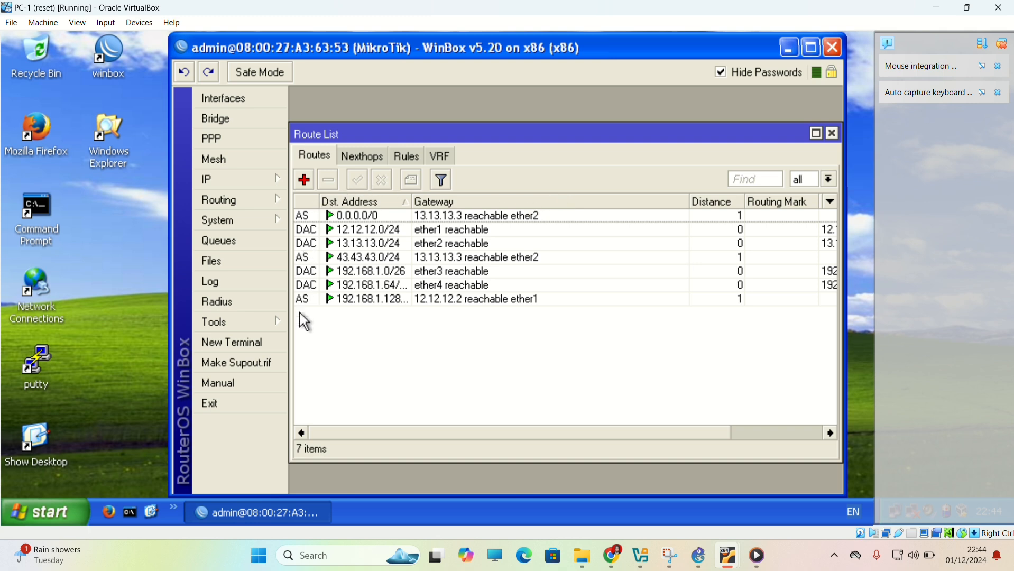
Ping 8.8.8.8 from PC-1's Command Prompt and minimize its window.
{"action": "left_click", "coordinate": [130, 512]}
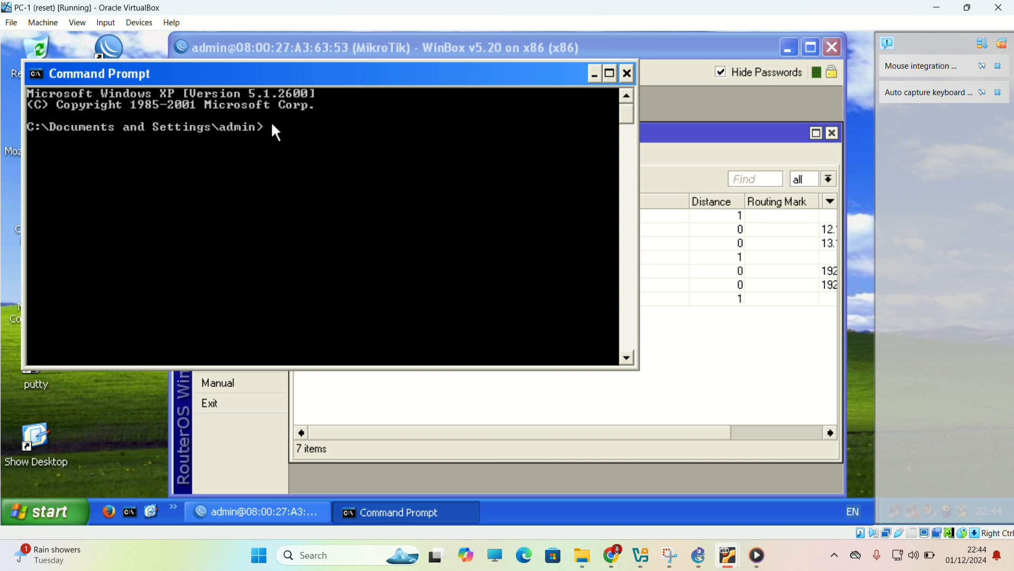
{"action": "type", "text": "ping 8.8.8.8"}
{"action": "key", "text": "Return"}
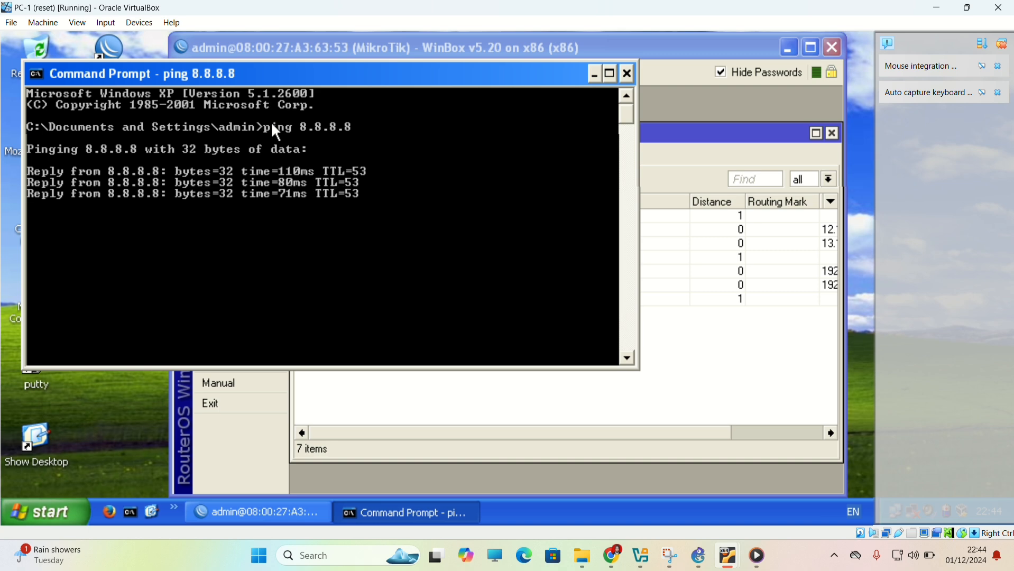
{"action": "left_click", "coordinate": [595, 74]}
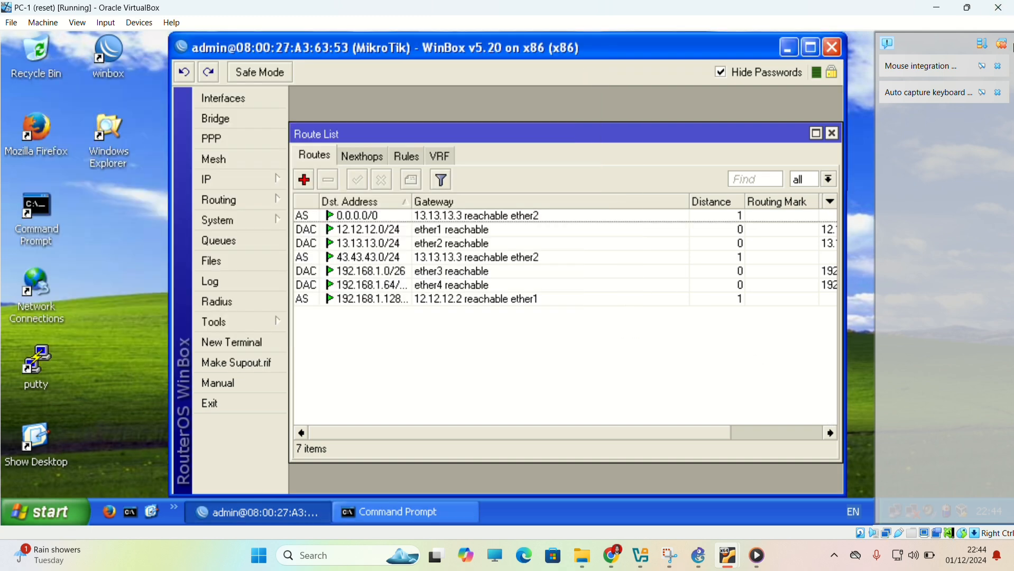
Set the preferred DNS server of PC-1's Local Area Connection to 13.13.13.3 in its TCP/IP properties and save.
{"action": "left_click", "coordinate": [1001, 44]}
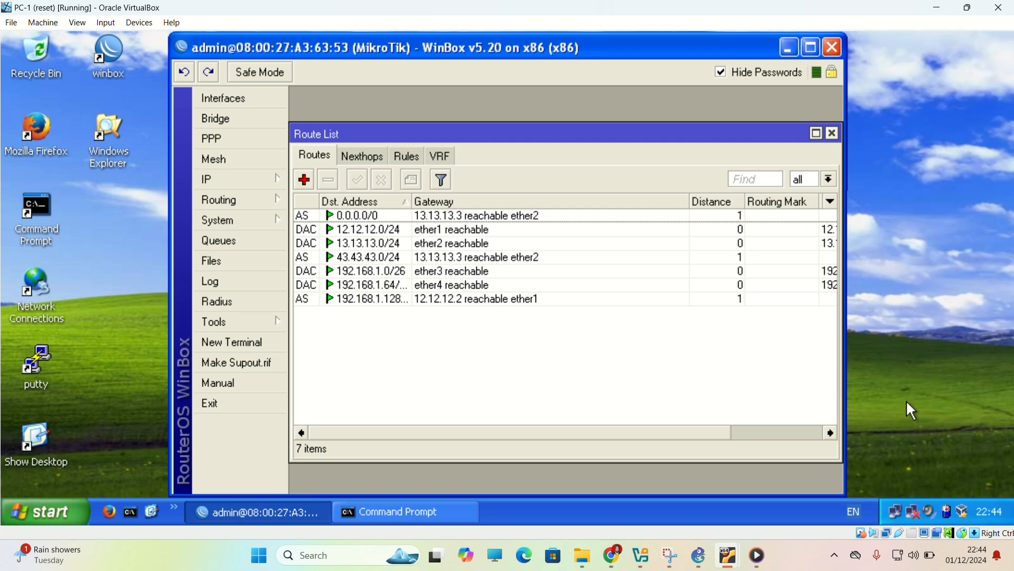
{"action": "double_click", "coordinate": [906, 511]}
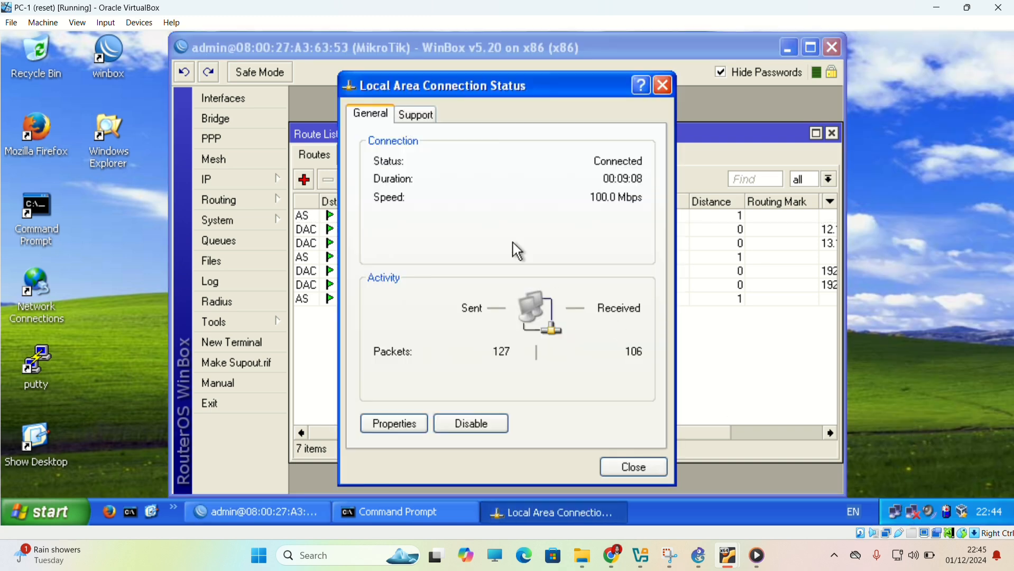
{"action": "left_click", "coordinate": [396, 423]}
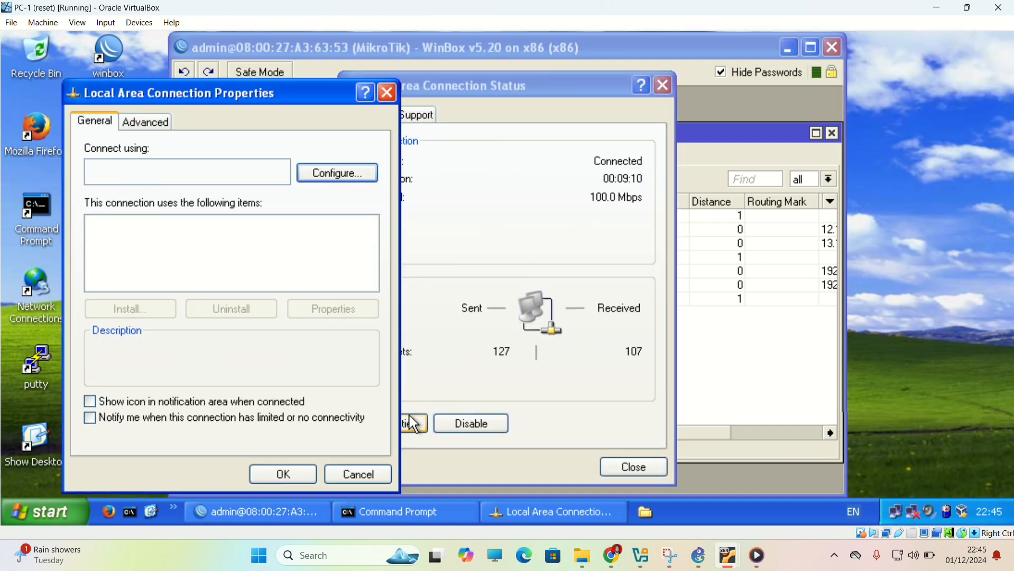
{"action": "double_click", "coordinate": [165, 273]}
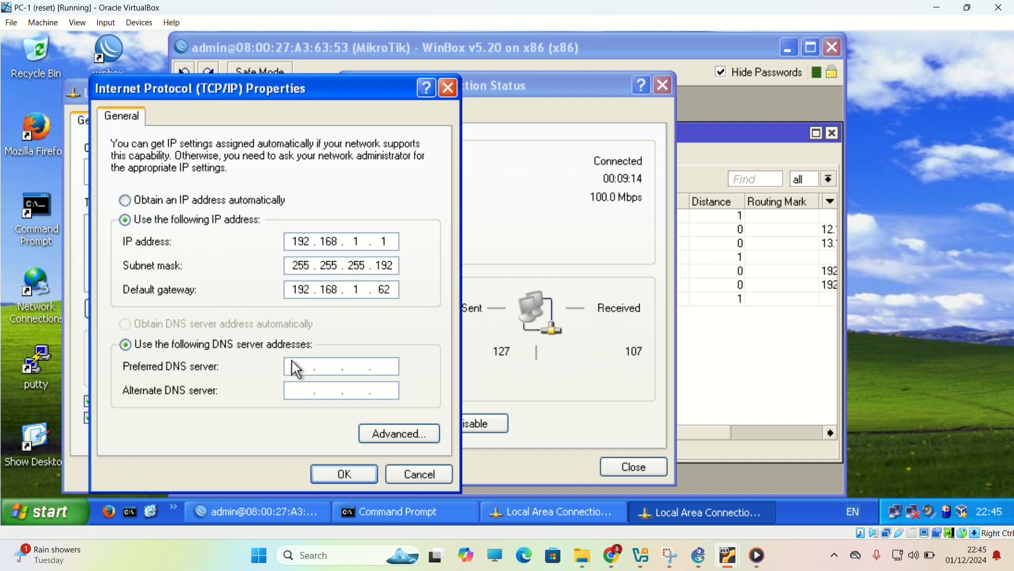
{"action": "left_click", "coordinate": [298, 368]}
{"action": "type", "text": "1"}
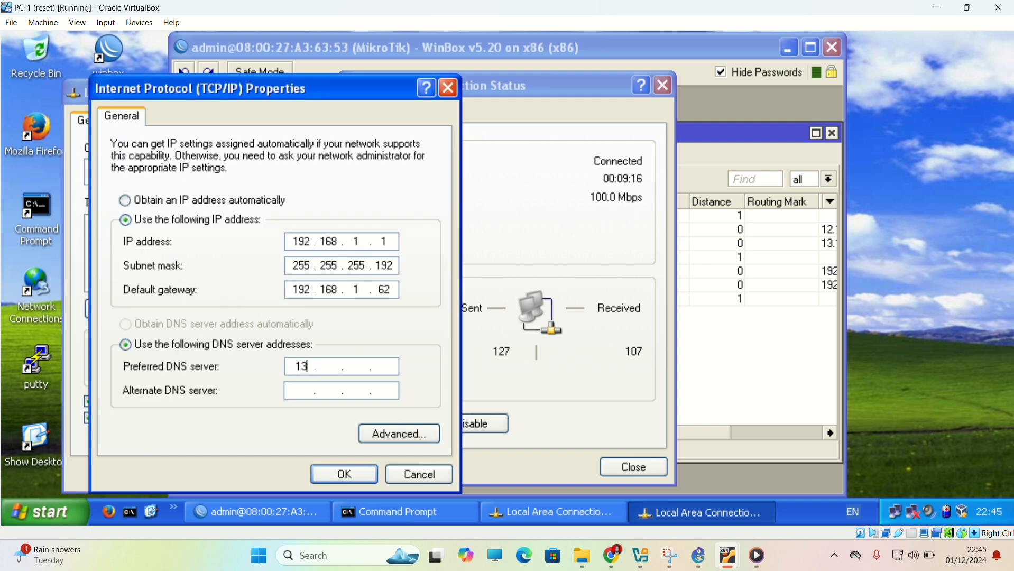
{"action": "type", "text": "3.13.13.1"}
{"action": "key", "text": "BackSpace"}
{"action": "type", "text": "3"}
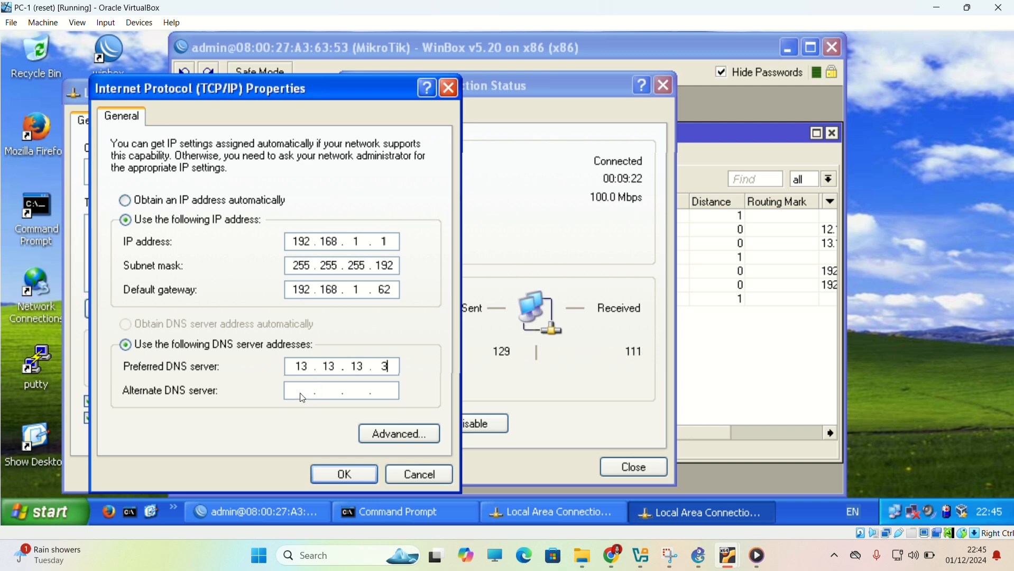
{"action": "left_click", "coordinate": [341, 474]}
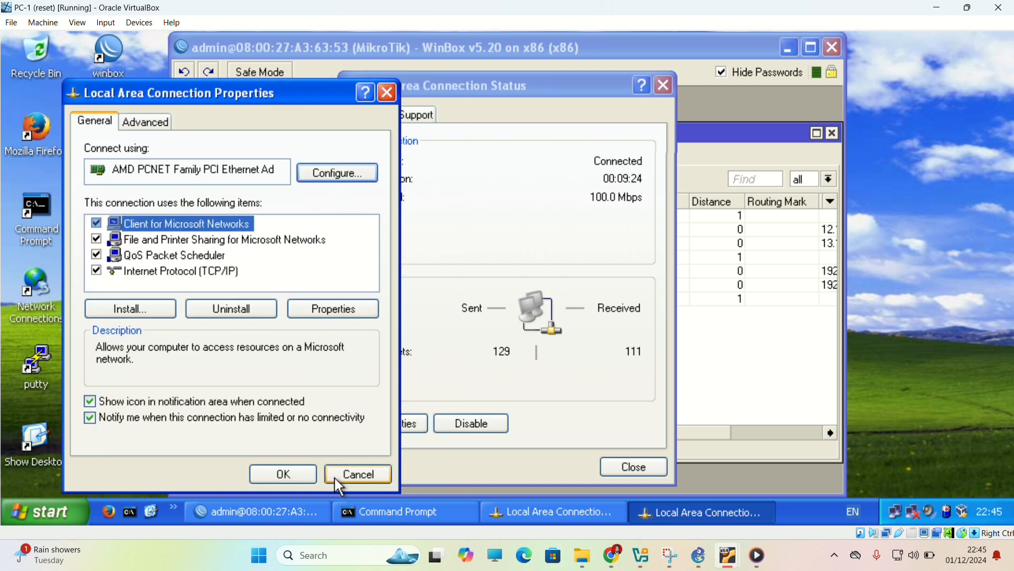
{"action": "left_click", "coordinate": [296, 477]}
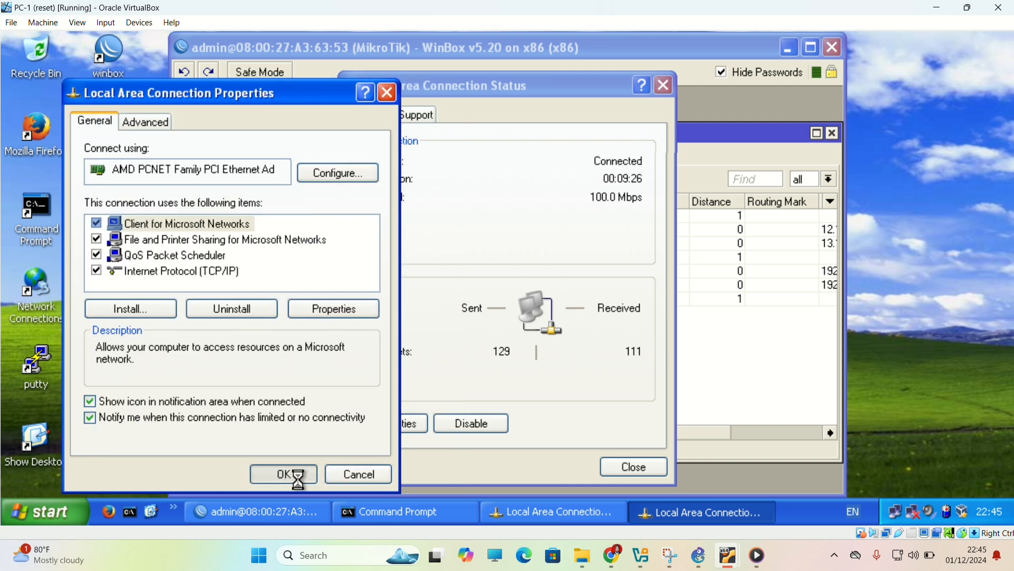
Open the Google website in Firefox on PC-1 to test internet access by domain name.
{"action": "left_click", "coordinate": [117, 515]}
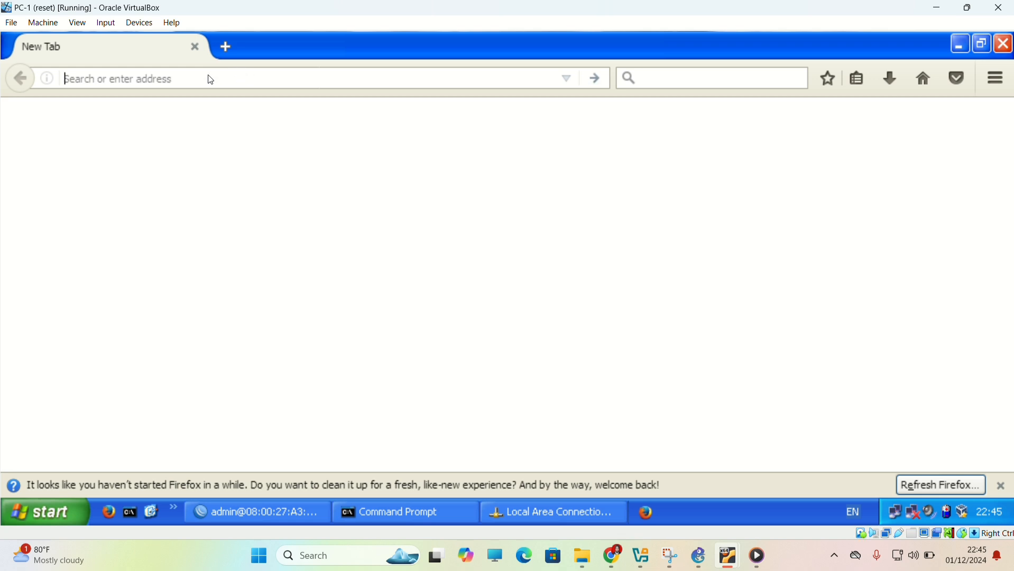
{"action": "type", "text": "goo"}
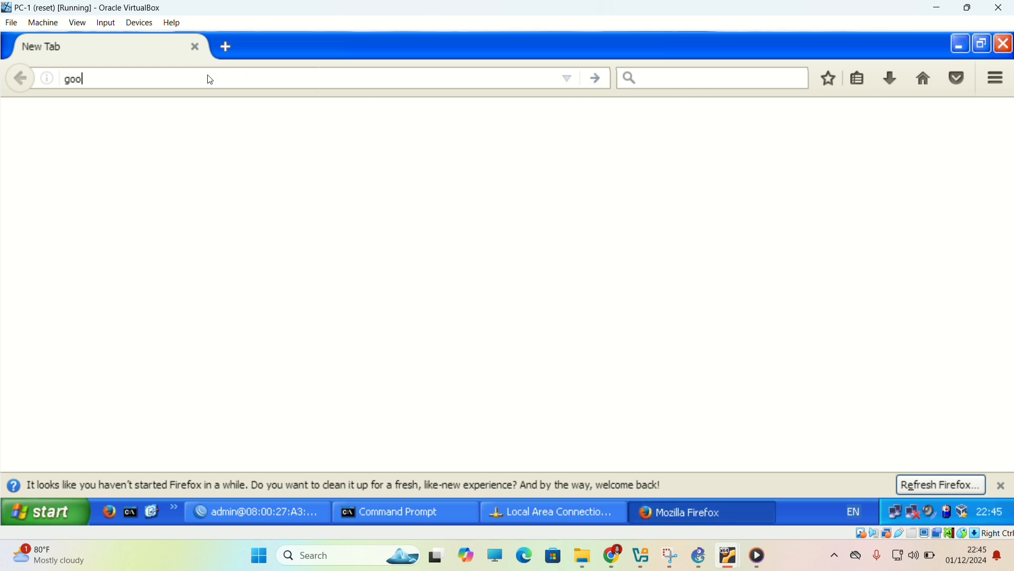
{"action": "type", "text": "gle.co.id/"}
{"action": "key", "text": "Return"}
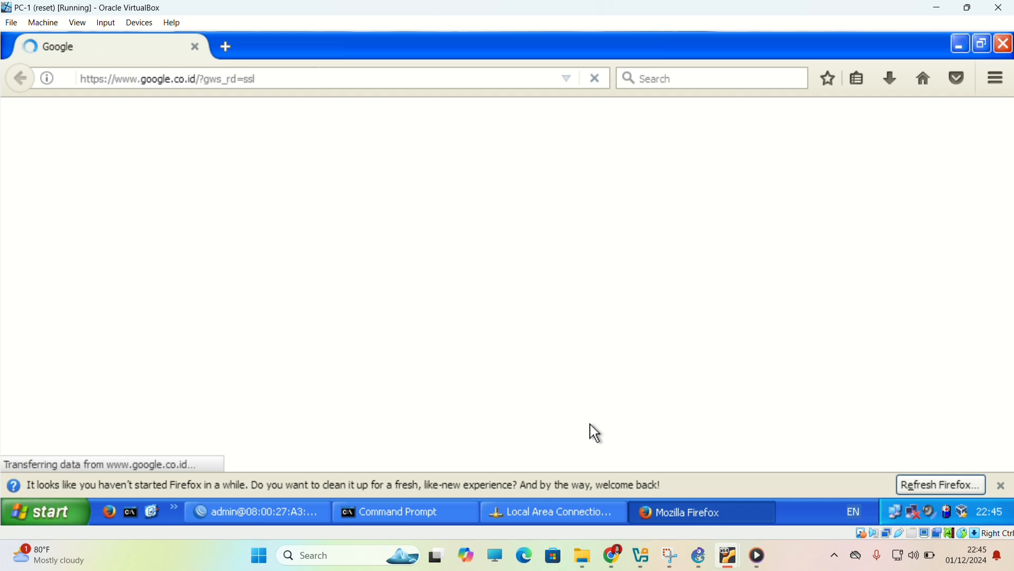
Switch to the PC-2 virtual machine, launch WinBox and connect to the discovered MikroTik router as admin.
{"action": "mouse_move", "coordinate": [727, 566]}
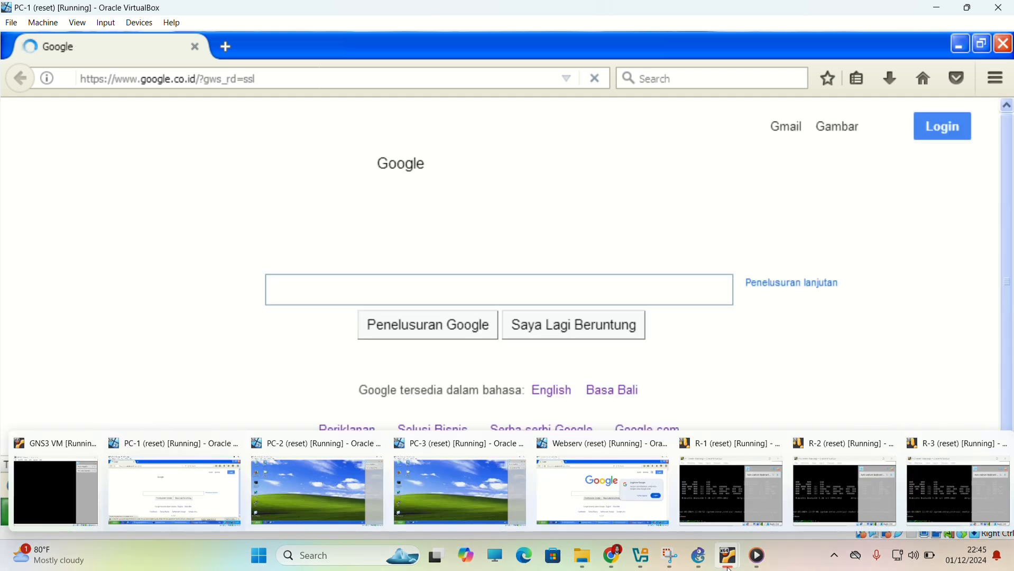
{"action": "left_click", "coordinate": [327, 492]}
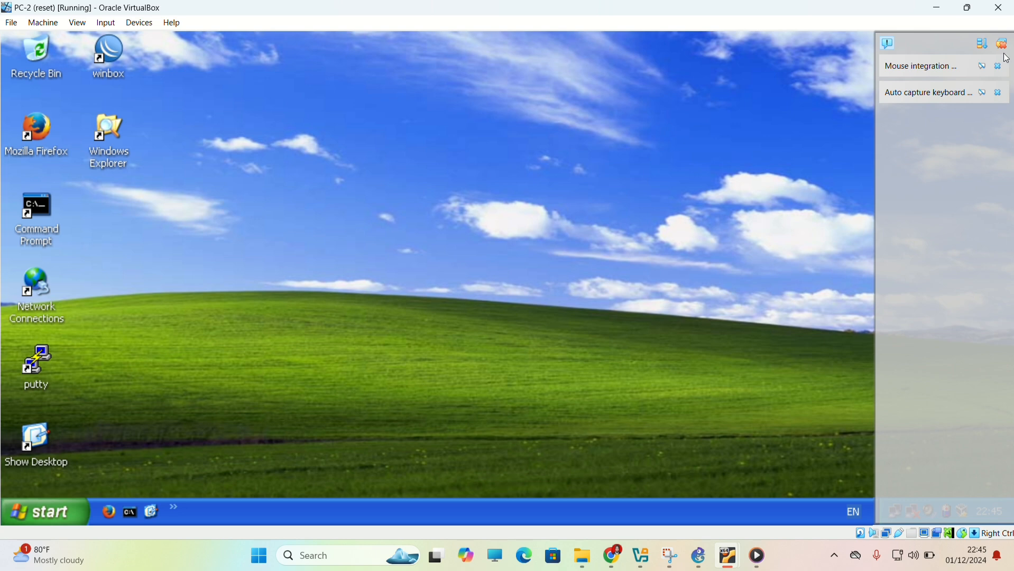
{"action": "left_click", "coordinate": [108, 46]}
{"action": "double_click", "coordinate": [108, 47]}
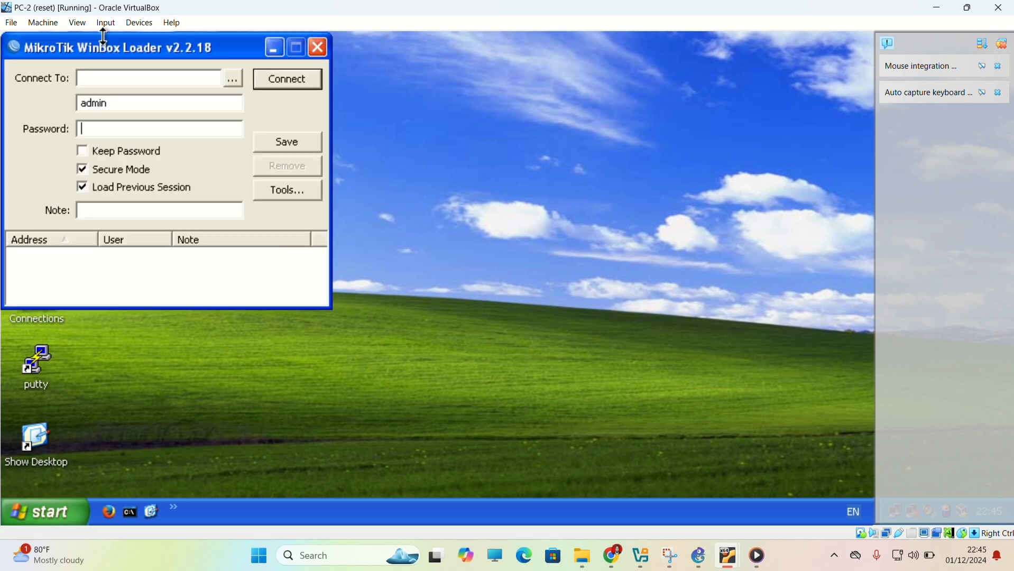
{"action": "left_click", "coordinate": [233, 79]}
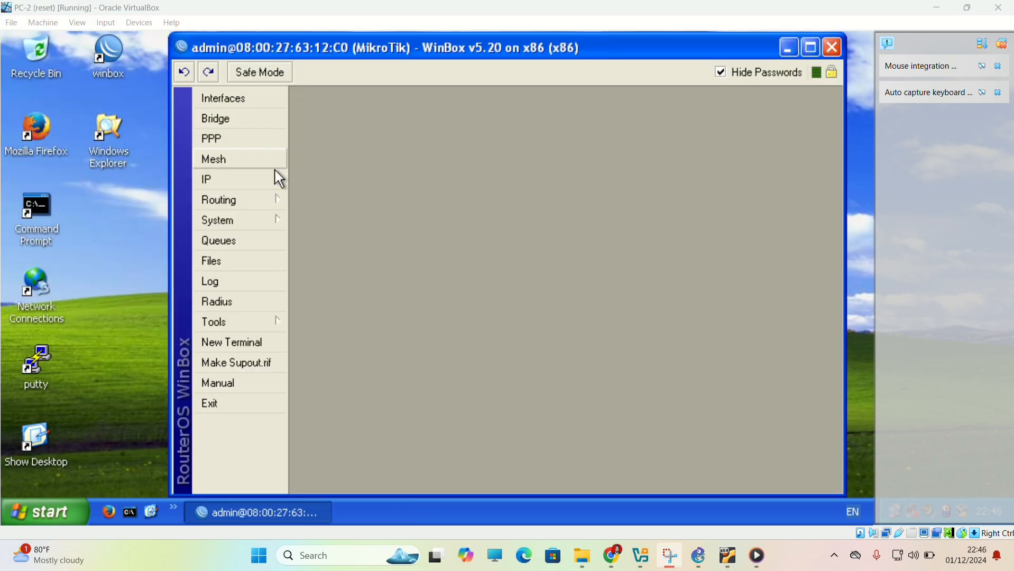
{"action": "left_click", "coordinate": [277, 180]}
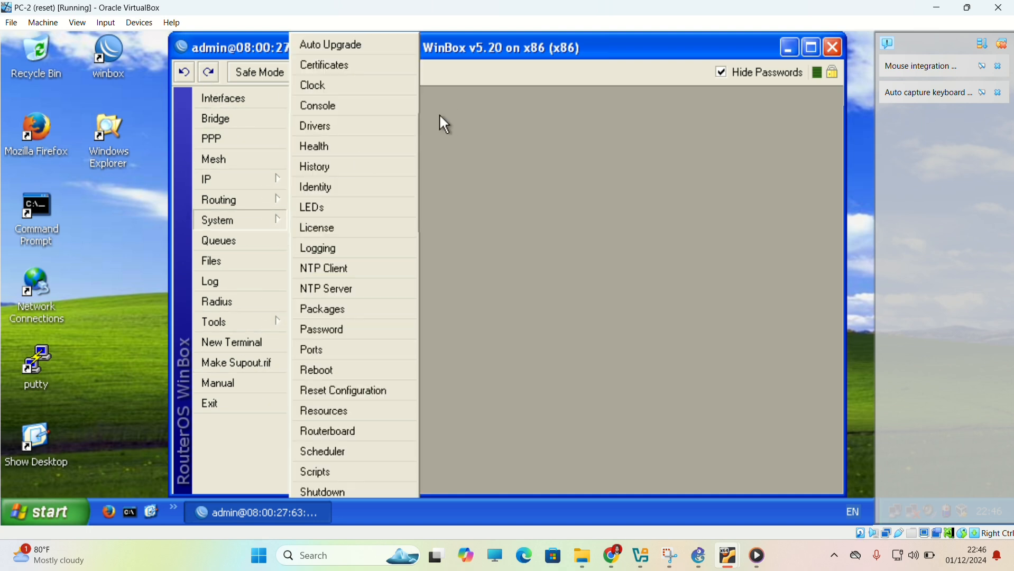
Add a static default route for 0.0.0.0/0 with gateway 13.13.13.3 in PC-2's WinBox session.
{"action": "mouse_move", "coordinate": [266, 202]}
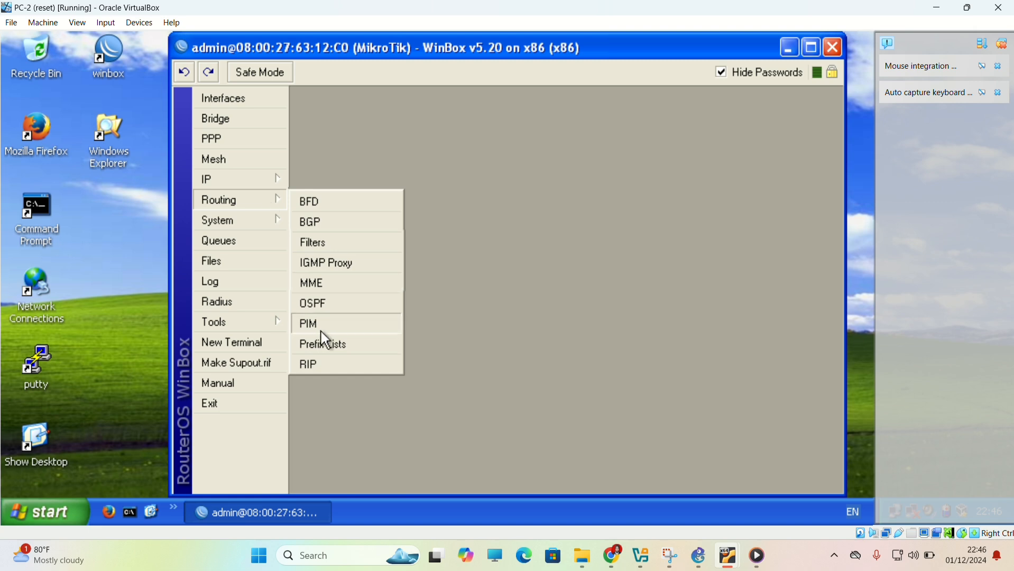
{"action": "mouse_move", "coordinate": [272, 182]}
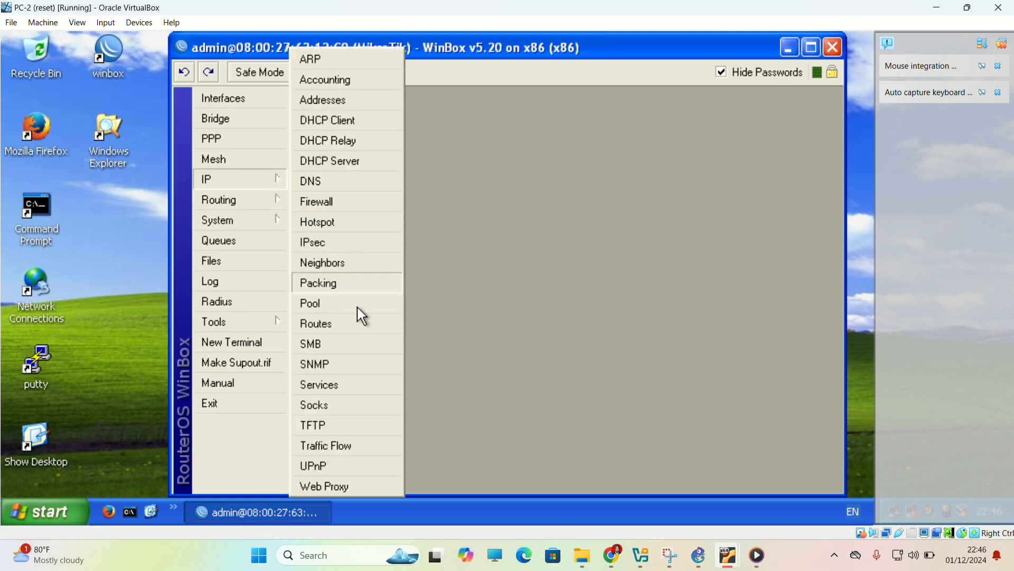
{"action": "left_click", "coordinate": [326, 334]}
{"action": "left_click", "coordinate": [305, 181]}
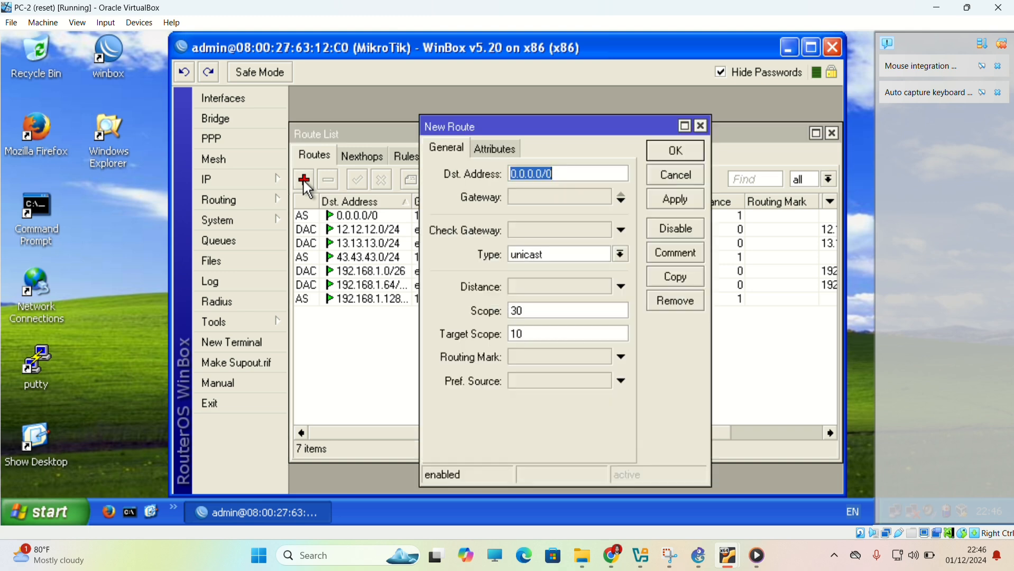
{"action": "left_click", "coordinate": [540, 190]}
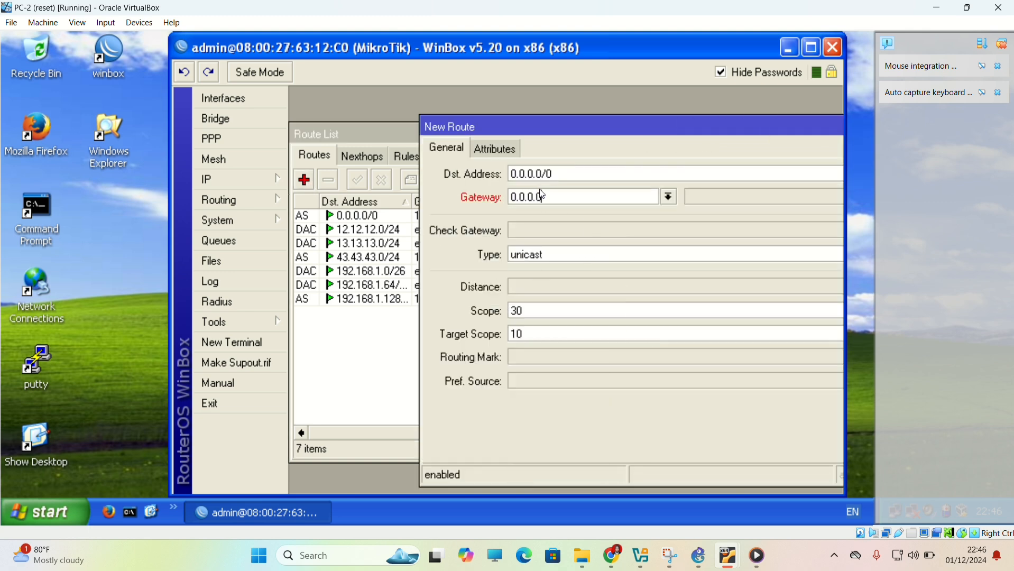
{"action": "double_click", "coordinate": [543, 196]}
{"action": "type", "text": "13.13.13"}
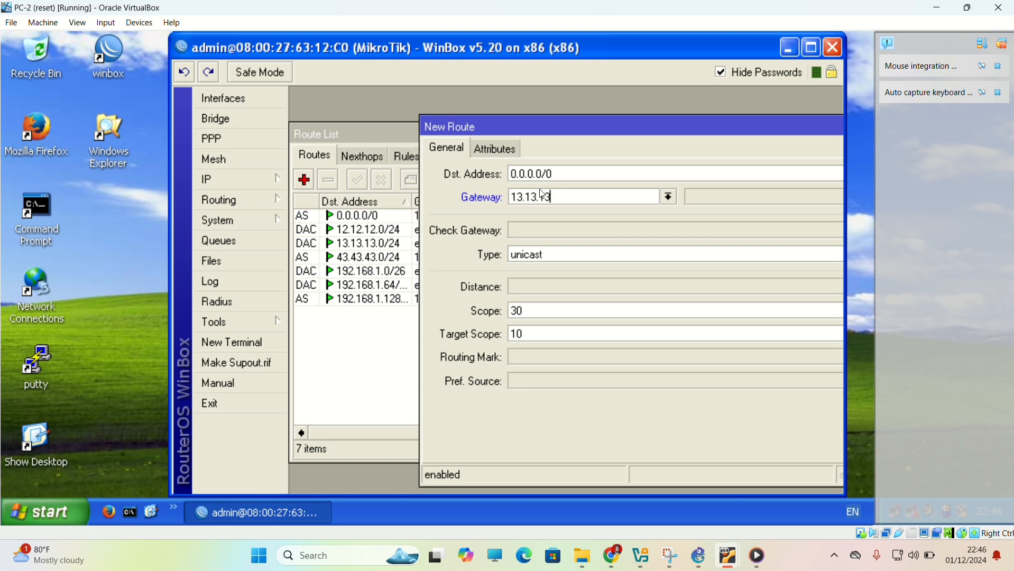
{"action": "type", "text": ".3"}
{"action": "key", "text": "Return"}
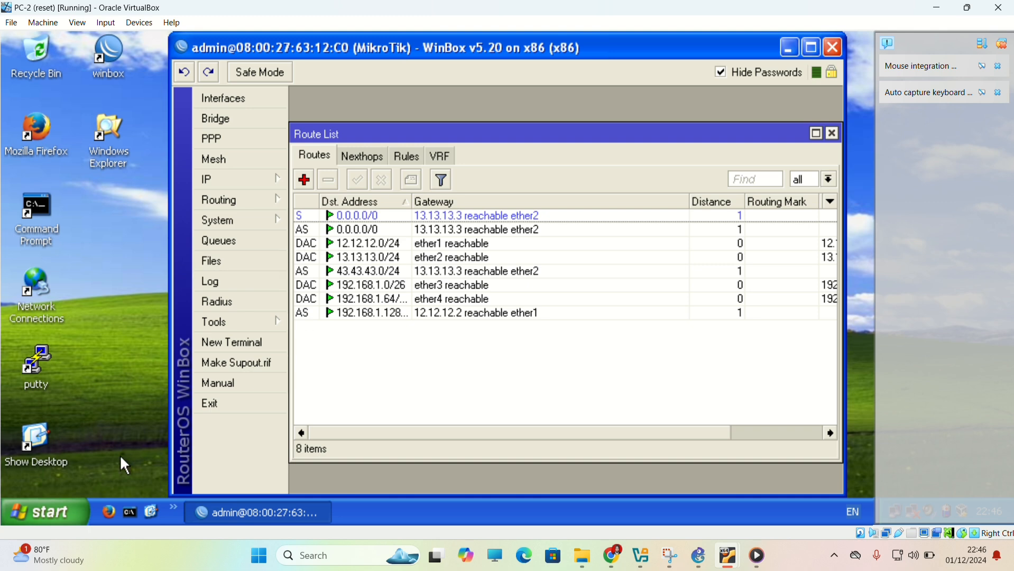
Launch Command Prompt and Firefox on PC-2 and set its Local Area Connection's preferred DNS server to 13.13.13.3 in the TCP/IP properties.
{"action": "left_click", "coordinate": [136, 503]}
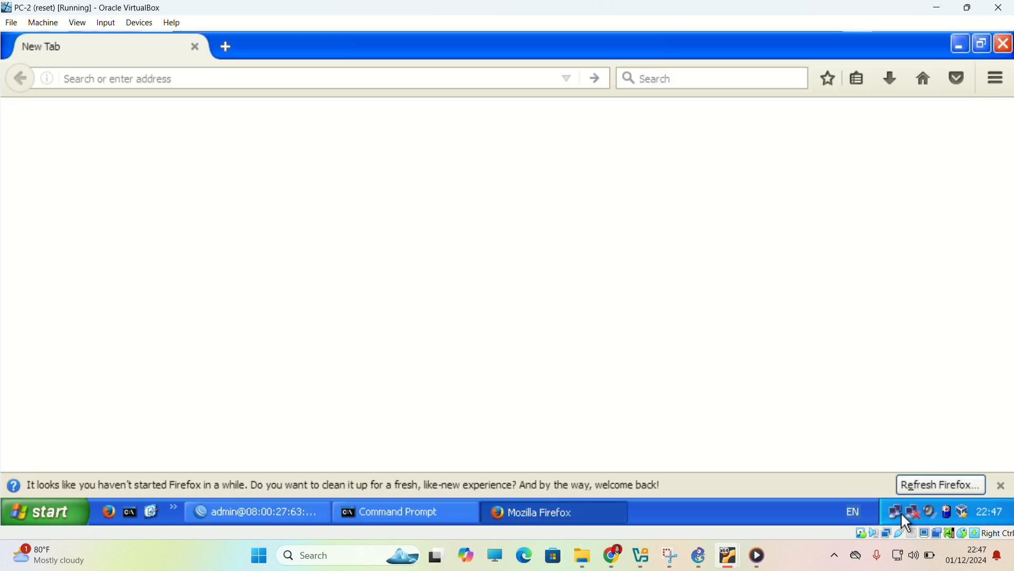
{"action": "double_click", "coordinate": [901, 513]}
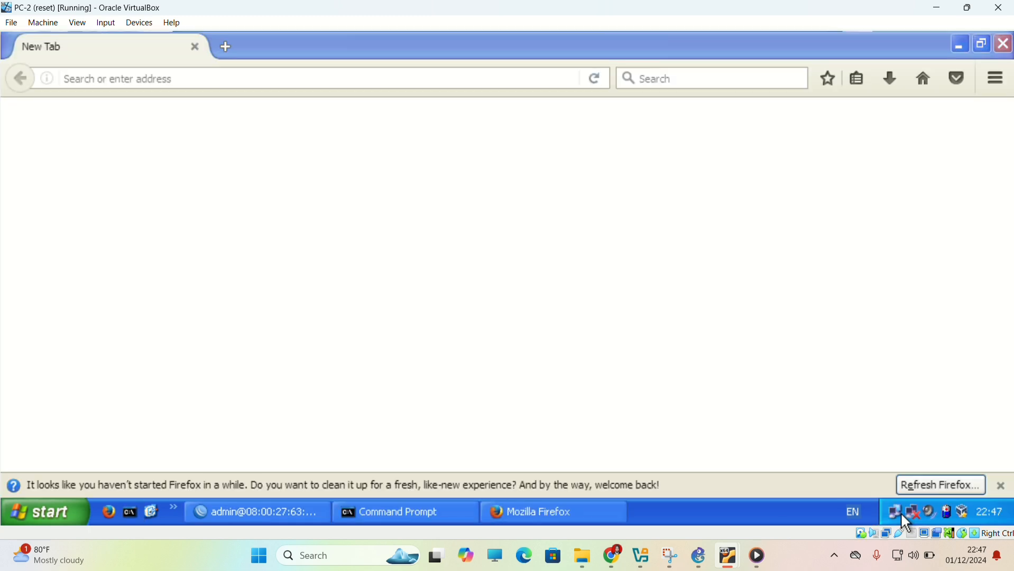
{"action": "left_click", "coordinate": [406, 422]}
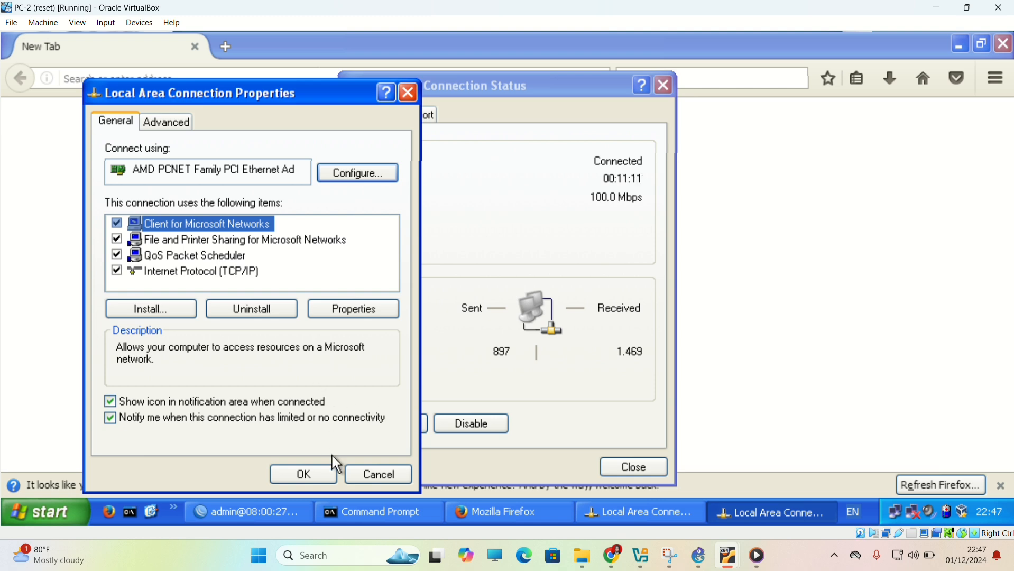
{"action": "left_click", "coordinate": [326, 310]}
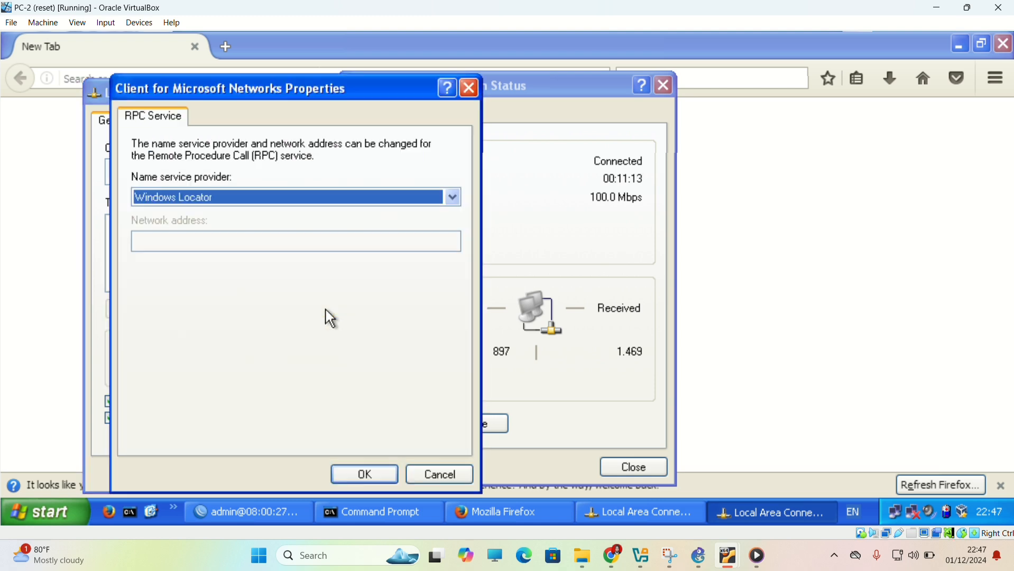
{"action": "left_click", "coordinate": [441, 476]}
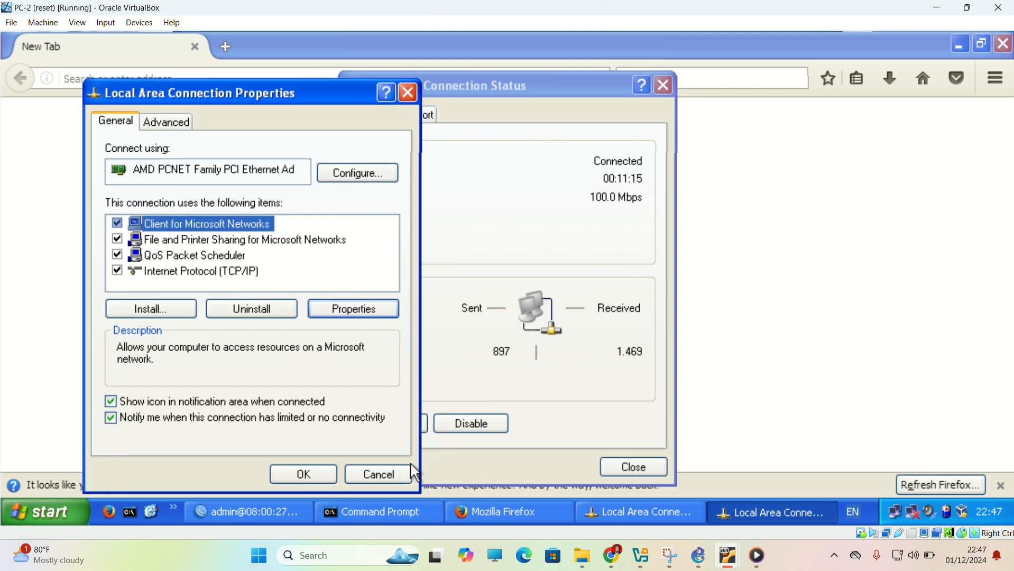
{"action": "double_click", "coordinate": [195, 271]}
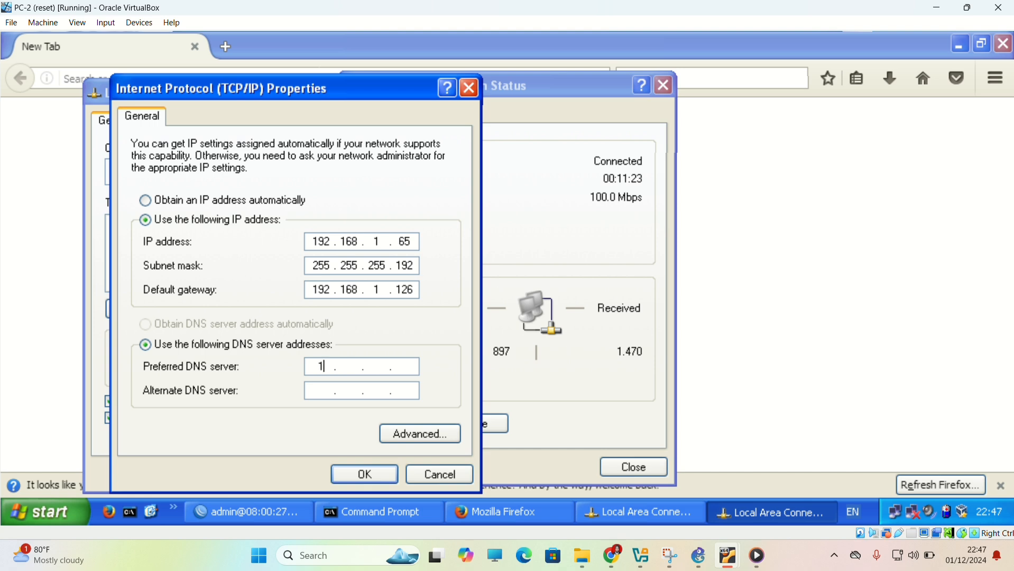
{"action": "type", "text": "13 . 13 . 13"}
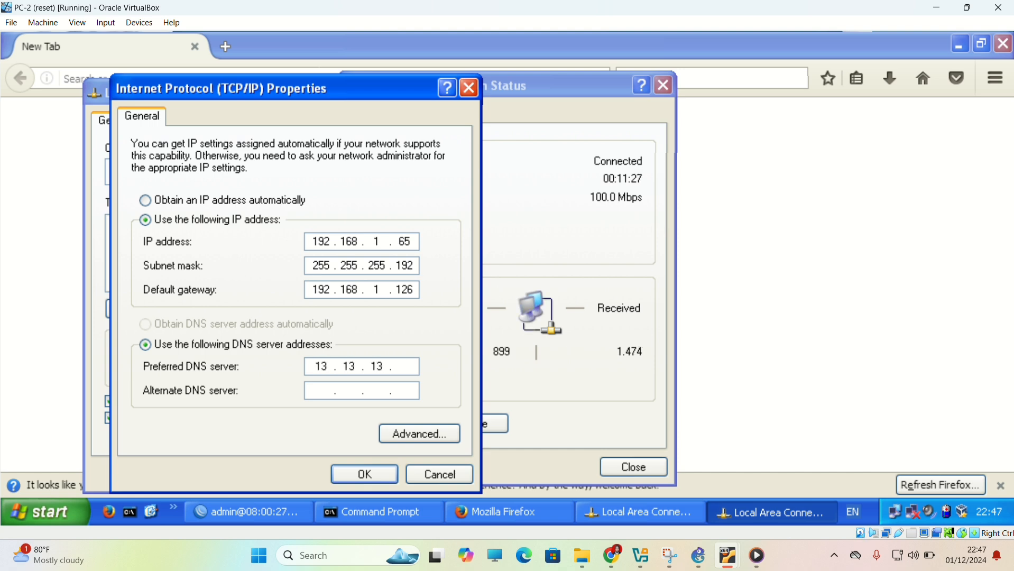
{"action": "left_click", "coordinate": [365, 474]}
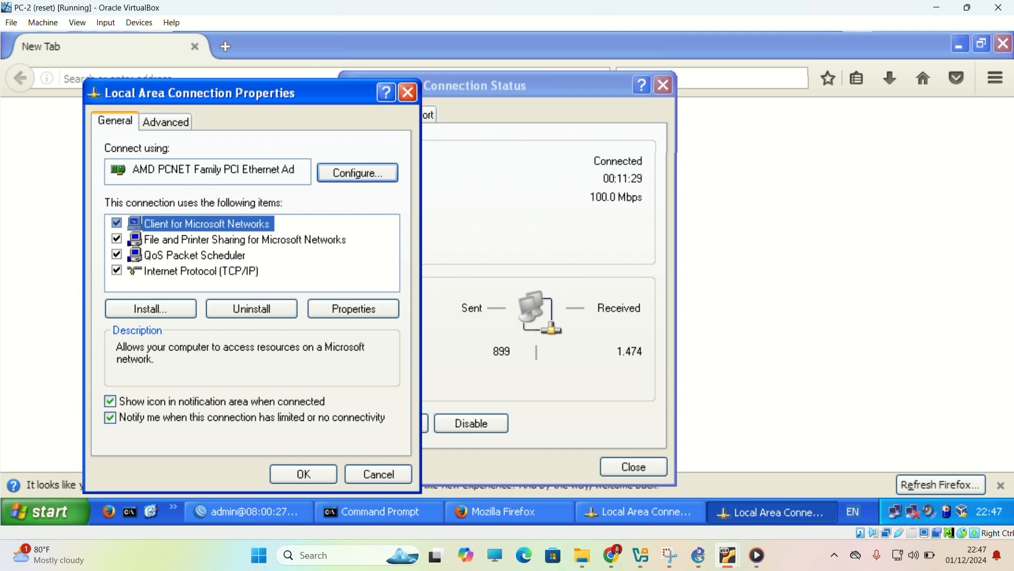
{"action": "left_click", "coordinate": [318, 475]}
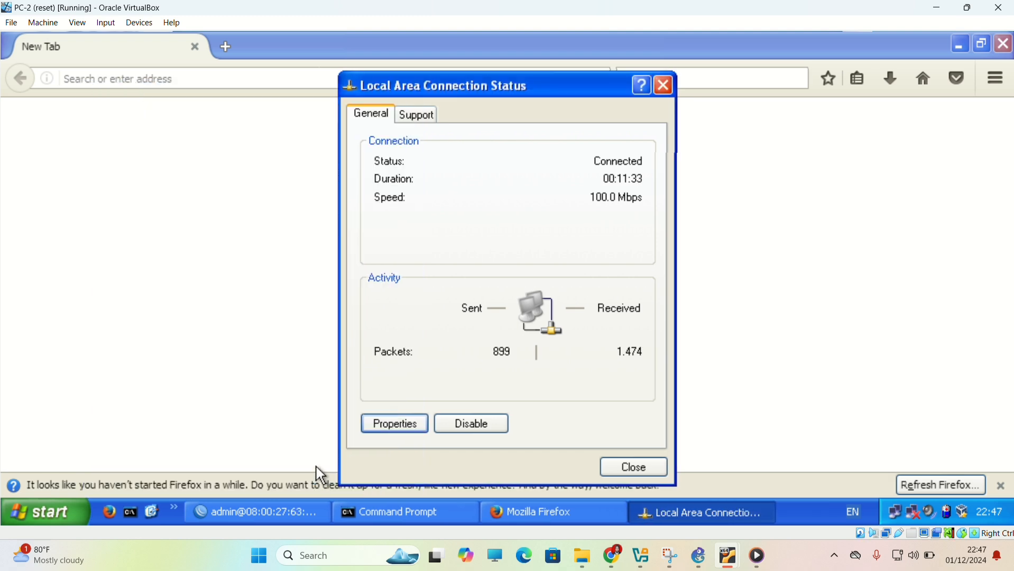
{"action": "left_click", "coordinate": [632, 470]}
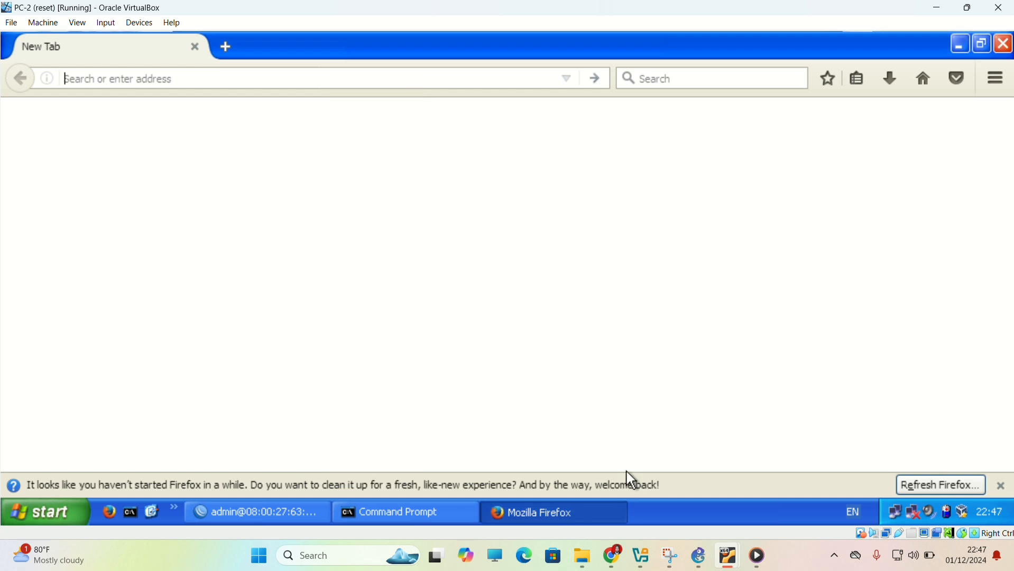
Load google.co.id in Firefox on PC-2 to test internet access by domain name.
{"action": "type", "text": "google.co.id/"}
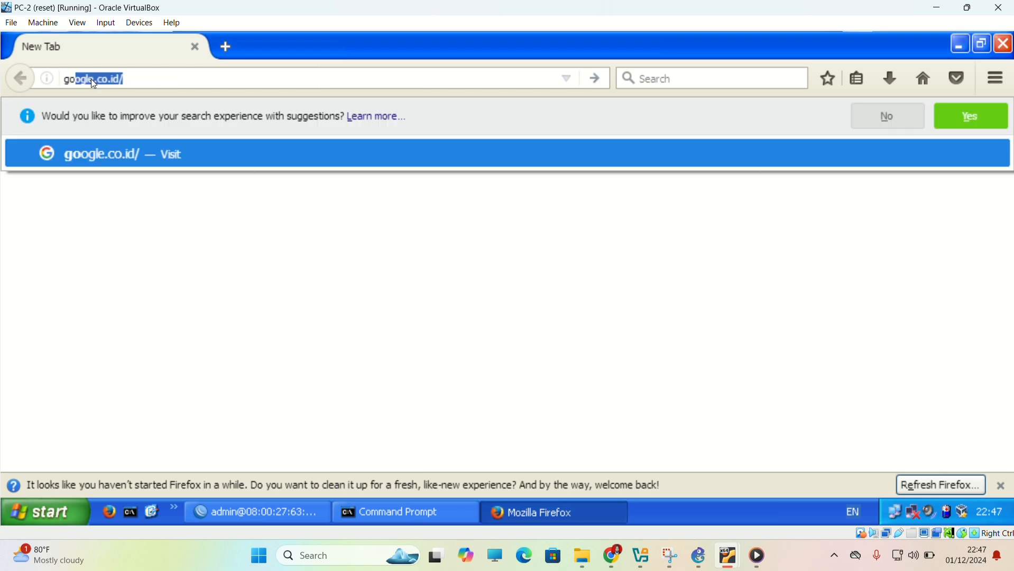
{"action": "key", "text": "Return"}
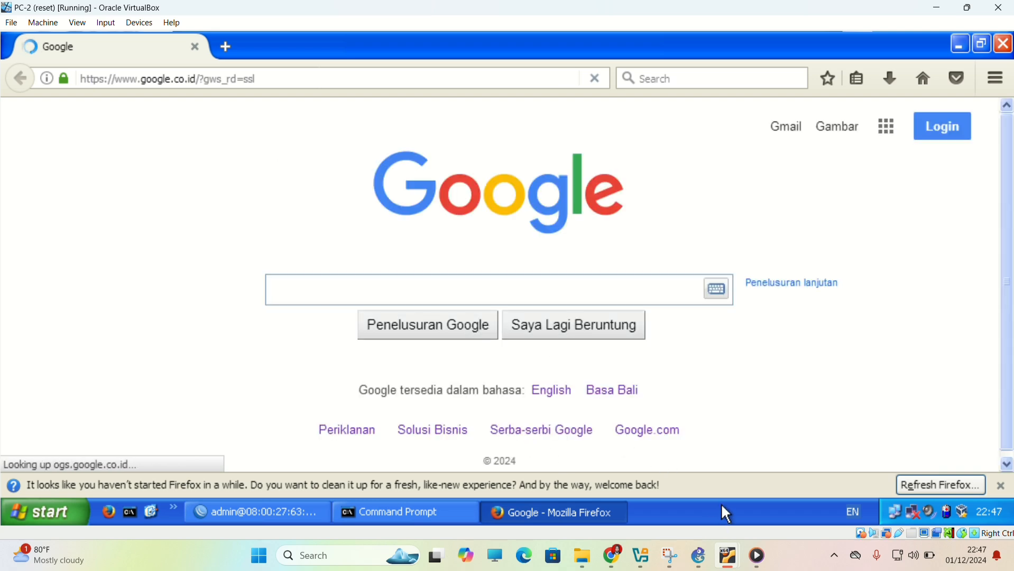
Switch to the PC-3 virtual machine, launch WinBox and connect to router 08:00:27:3F:F6:6C as admin.
{"action": "mouse_move", "coordinate": [729, 560]}
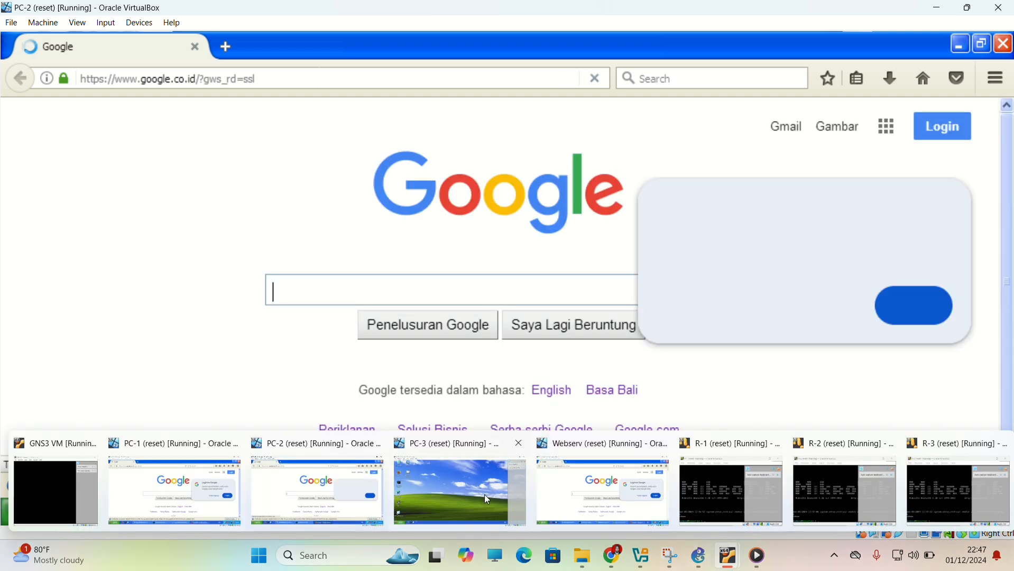
{"action": "left_click", "coordinate": [484, 494]}
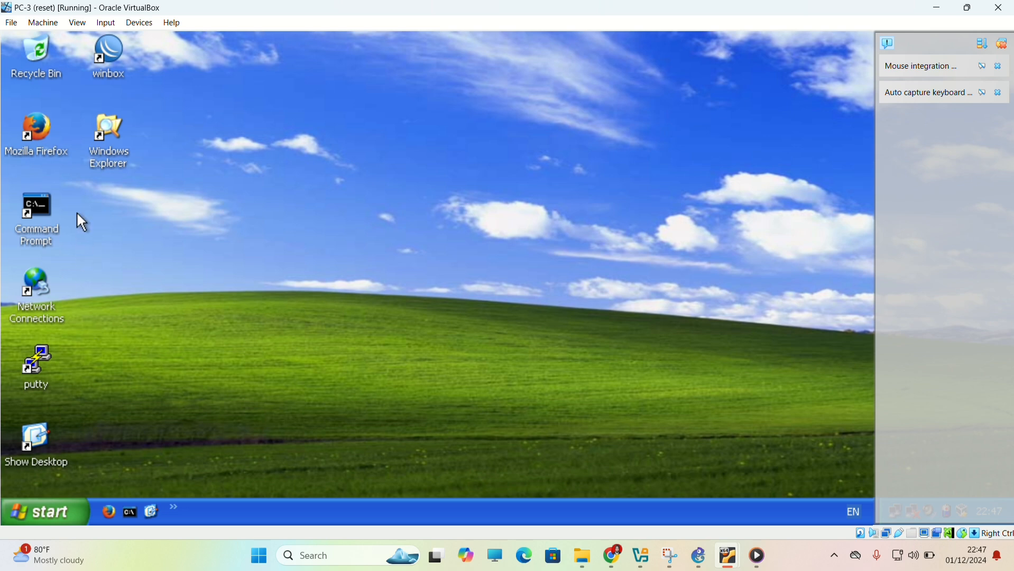
{"action": "left_click", "coordinate": [119, 75]}
{"action": "double_click", "coordinate": [123, 81]}
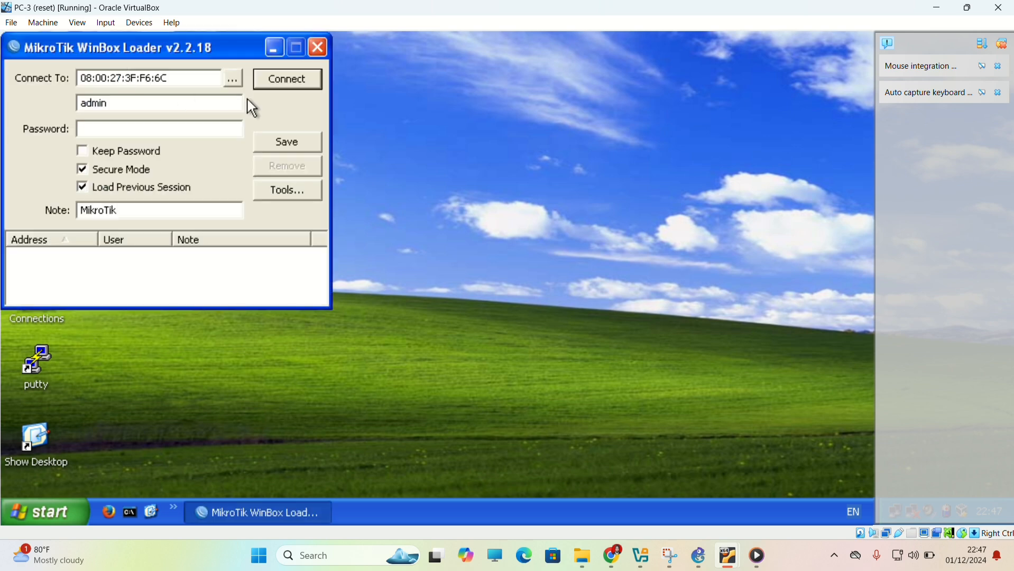
{"action": "left_click", "coordinate": [274, 84]}
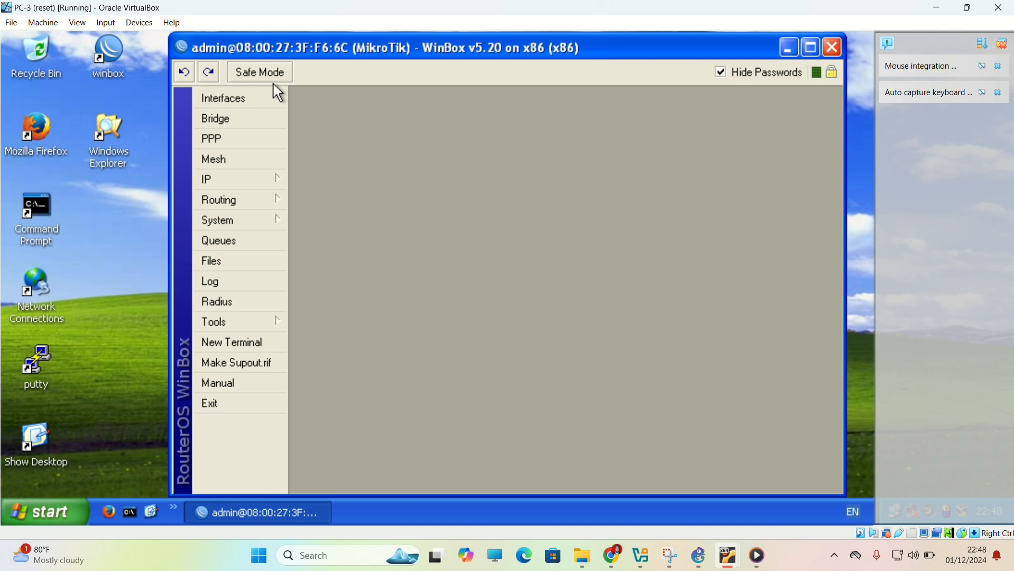
Add a static default route for 0.0.0.0/0 with gateway 23.23.23.3 in PC-3's WinBox session.
{"action": "mouse_move", "coordinate": [269, 182]}
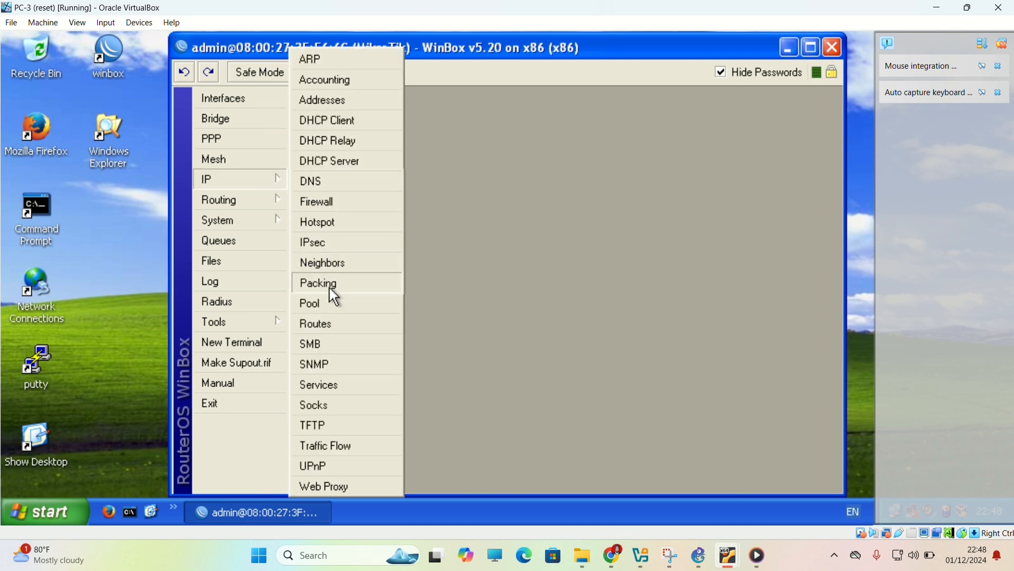
{"action": "left_click", "coordinate": [324, 324]}
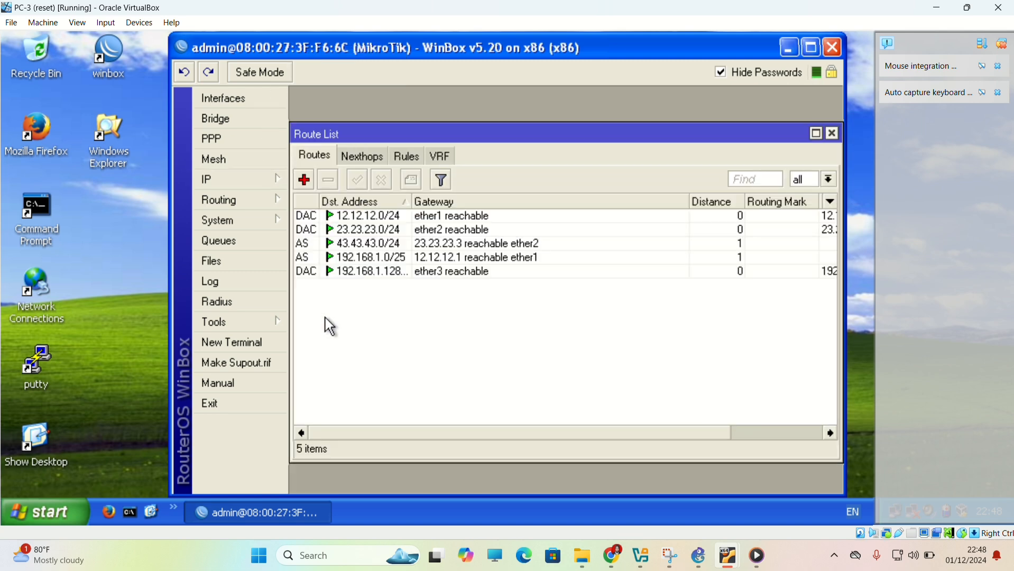
{"action": "left_click", "coordinate": [305, 179]}
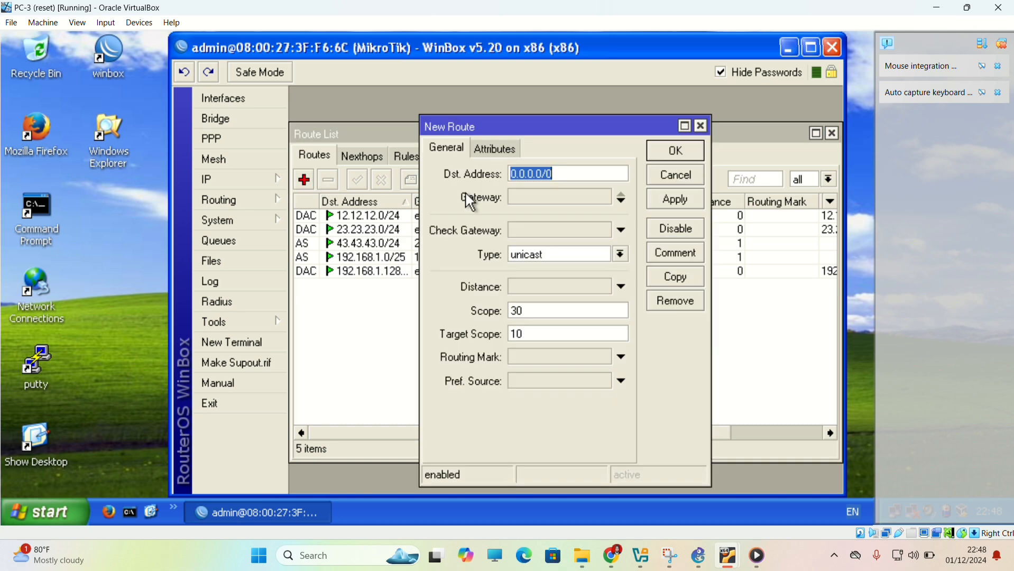
{"action": "left_click", "coordinate": [570, 201]}
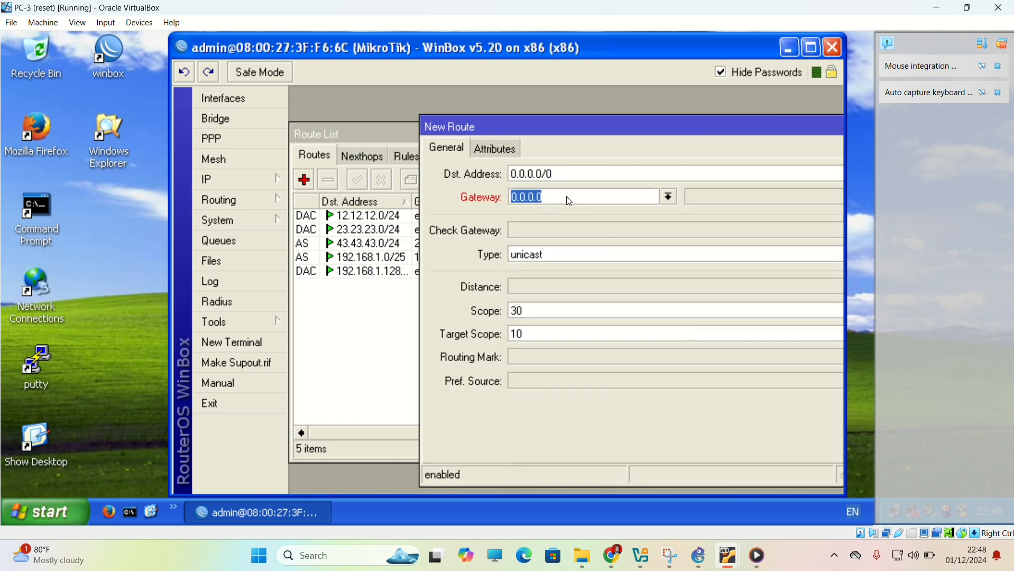
{"action": "type", "text": "3."}
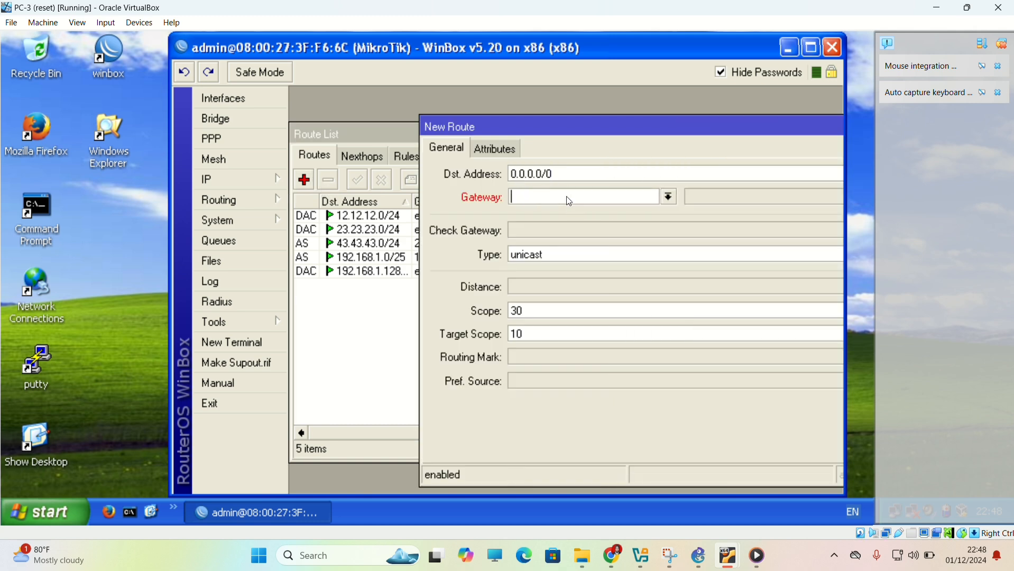
{"action": "type", "text": "23.23.23.3"}
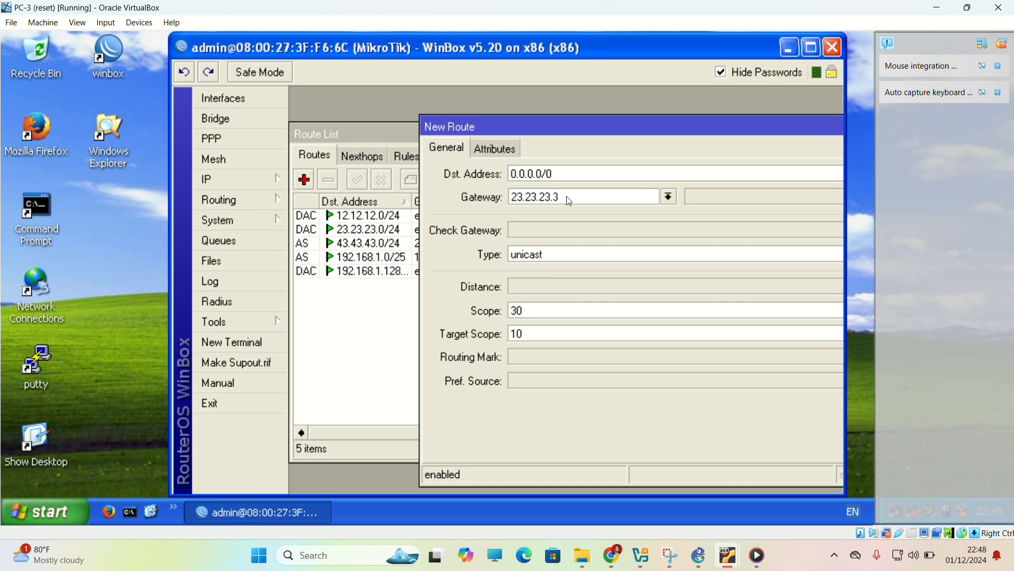
{"action": "key", "text": "Return"}
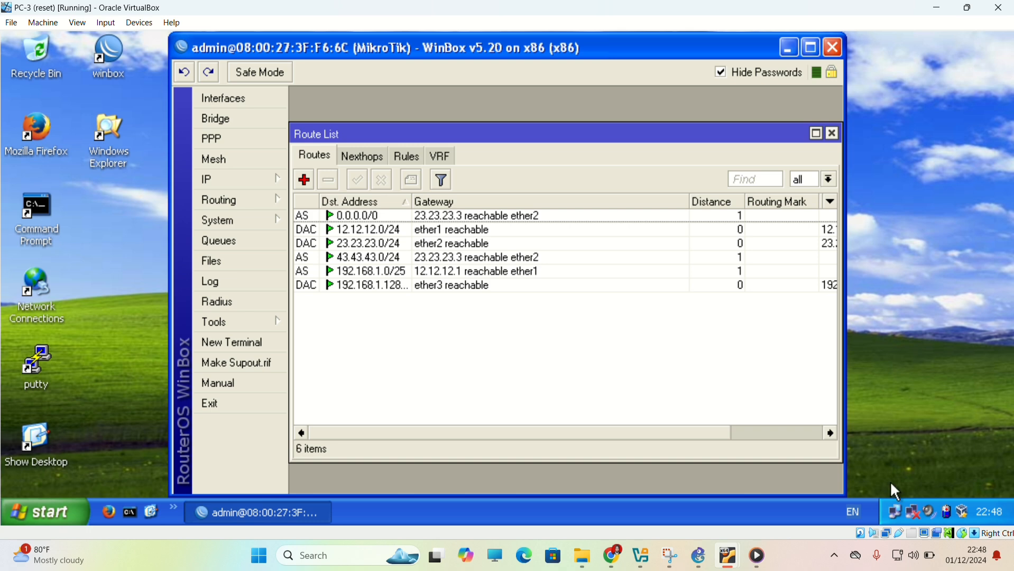
Set the preferred DNS server of PC-3's Local Area Connection to 23.23.23.3 in its Internet Protocol (TCP/IP) properties.
{"action": "double_click", "coordinate": [914, 513]}
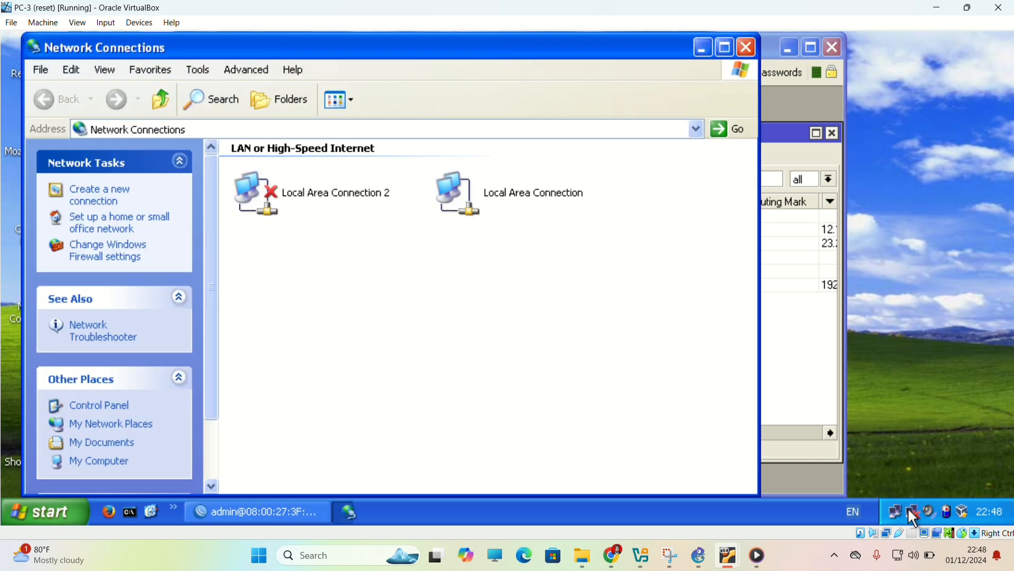
{"action": "double_click", "coordinate": [521, 207]}
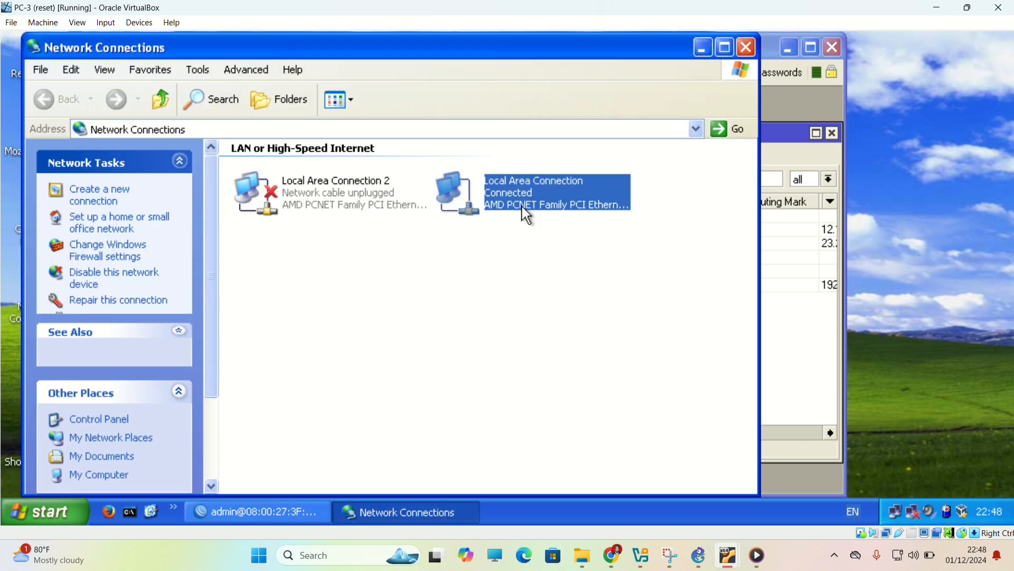
{"action": "left_click", "coordinate": [405, 421]}
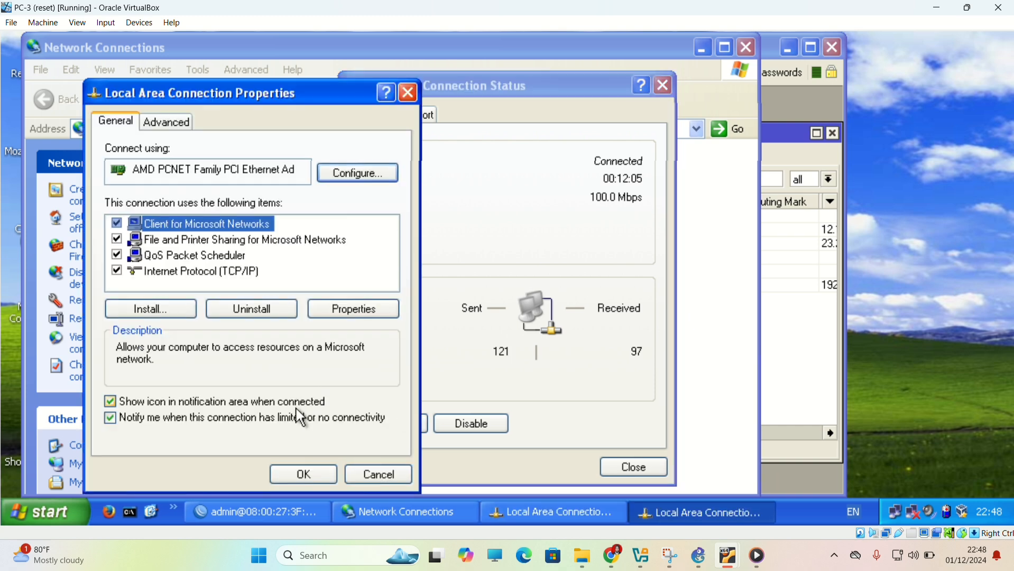
{"action": "left_click", "coordinate": [323, 303]}
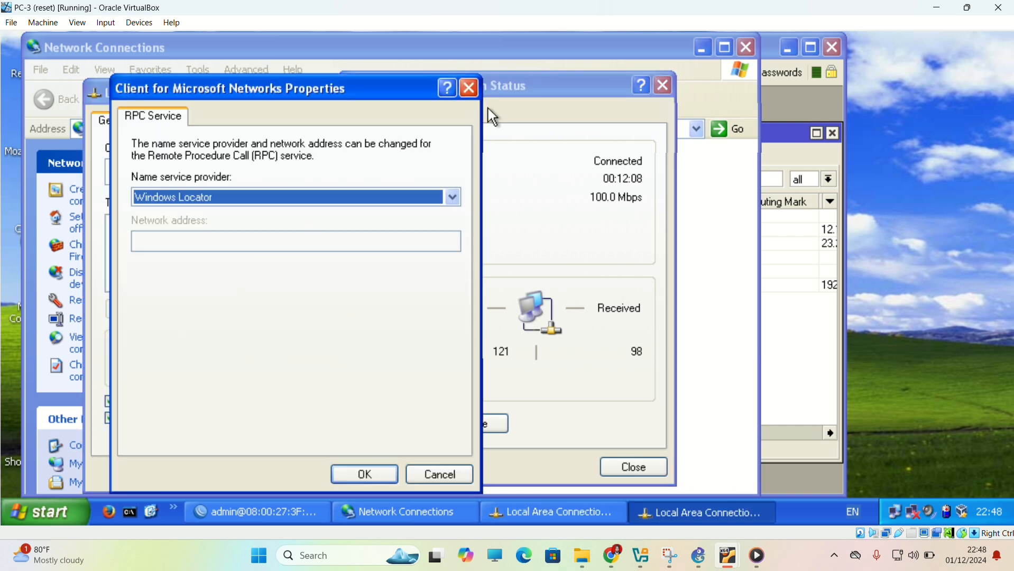
{"action": "left_click", "coordinate": [441, 474]}
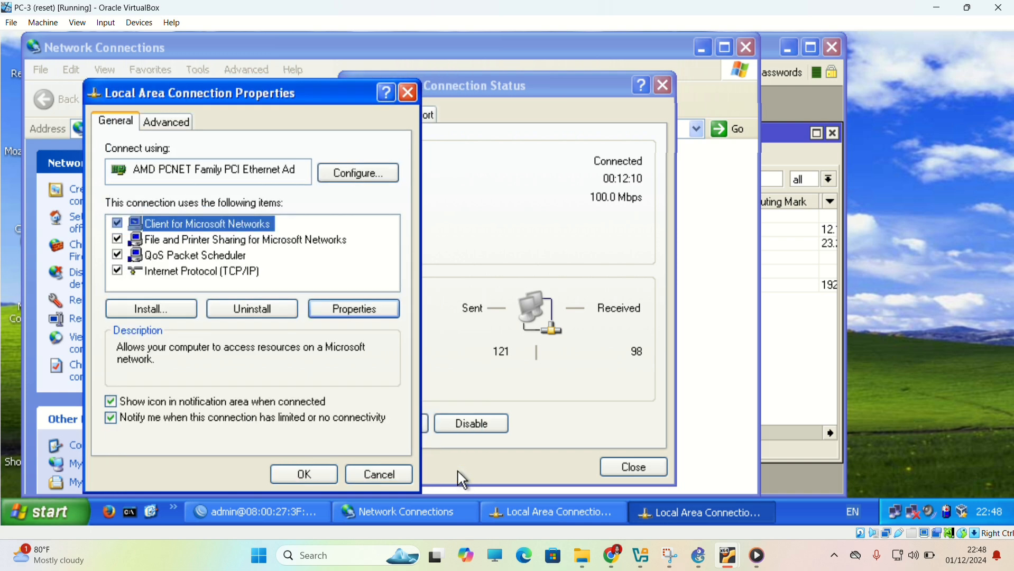
{"action": "double_click", "coordinate": [242, 271]}
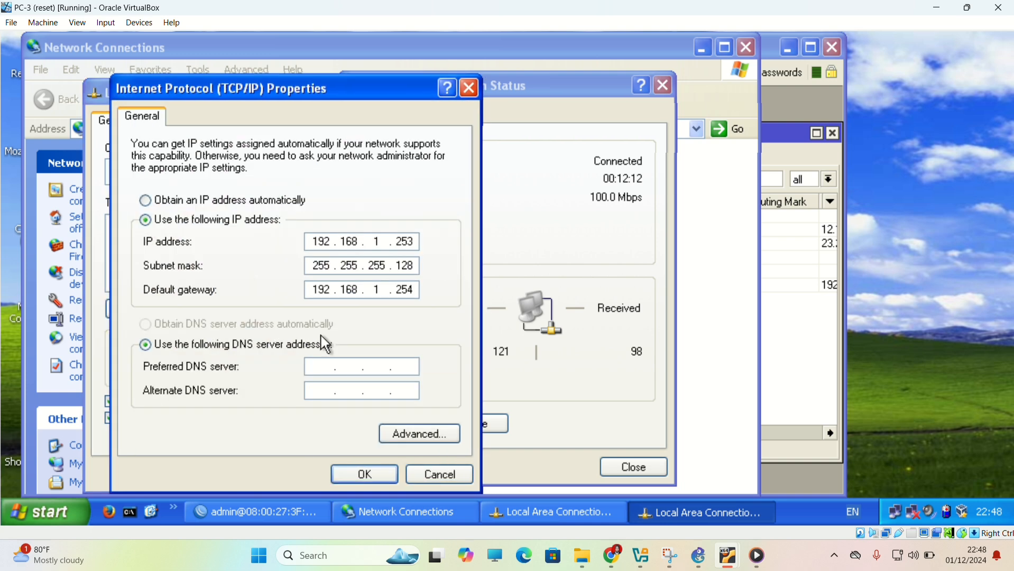
{"action": "type", "text": "23.23.23"}
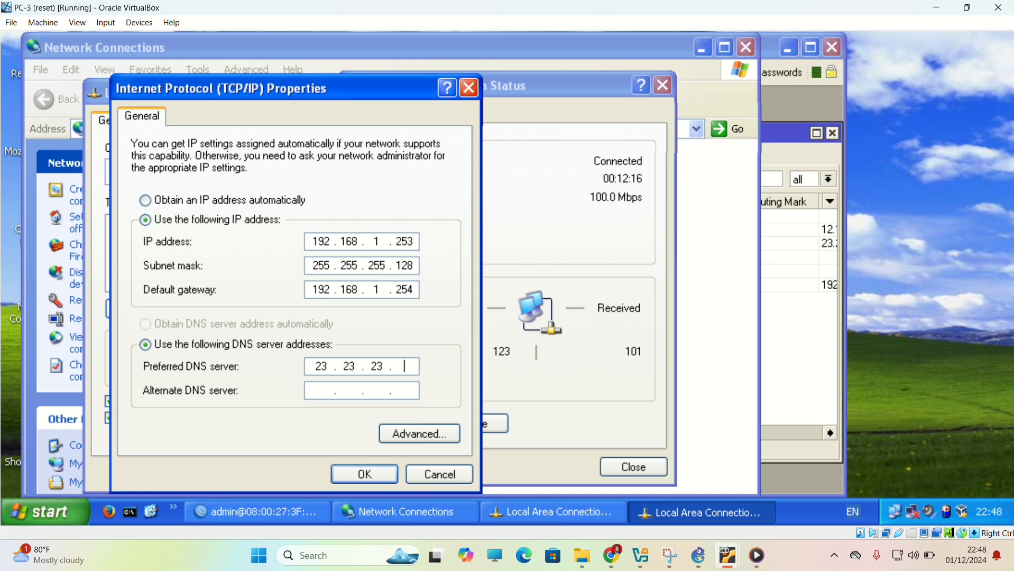
{"action": "type", "text": ".3"}
{"action": "key", "text": "Return"}
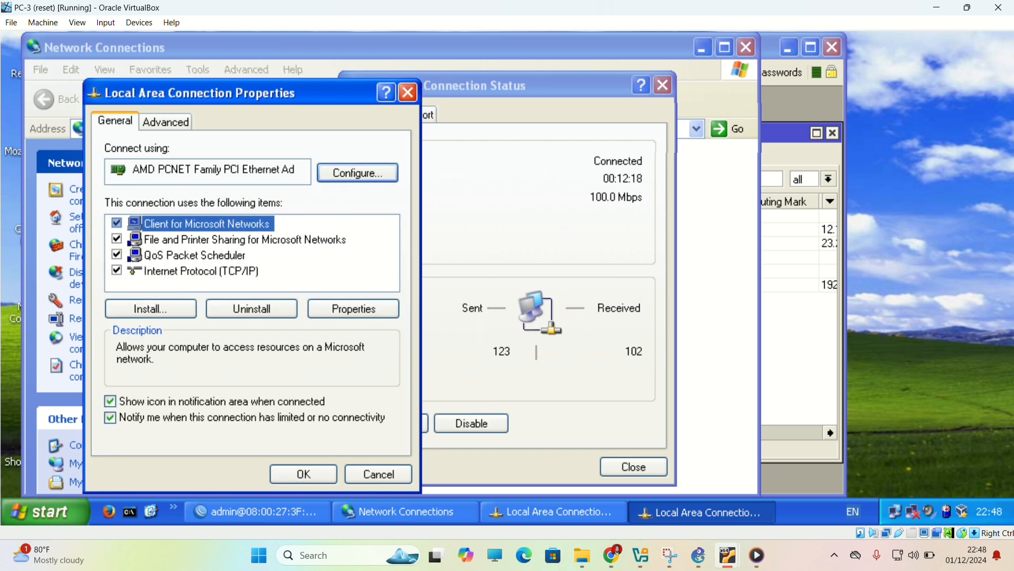
{"action": "left_click", "coordinate": [327, 480]}
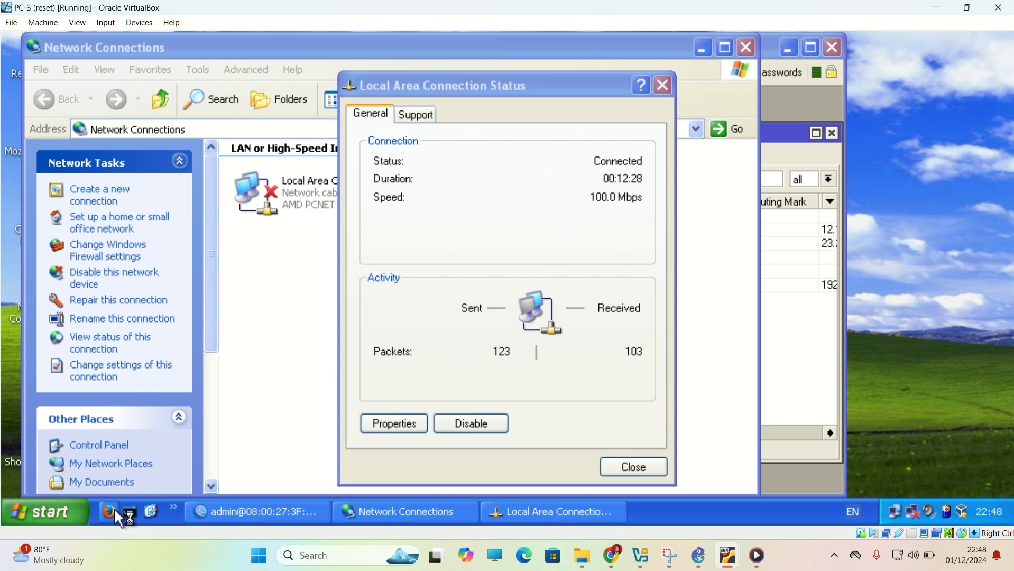
Load google.co.id in Firefox on PC-3 to test internet access by domain name.
{"action": "type", "text": "go"}
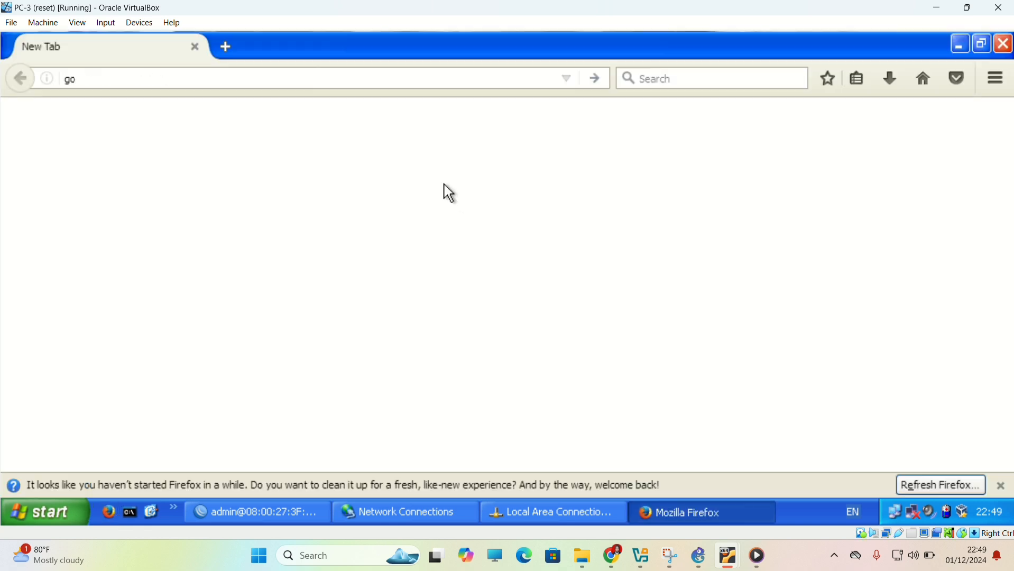
{"action": "type", "text": "ogle.co.id/"}
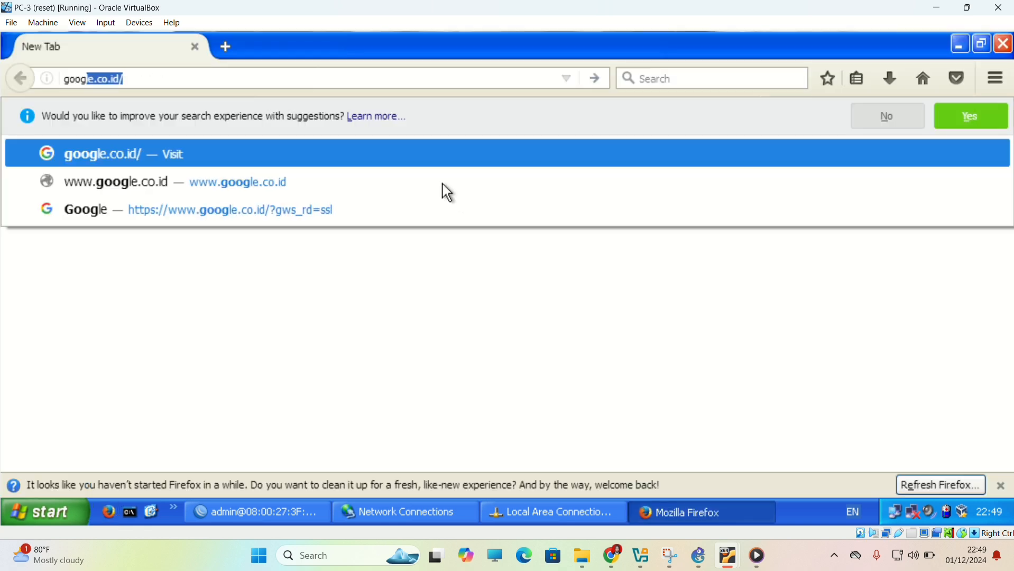
{"action": "key", "text": "Return"}
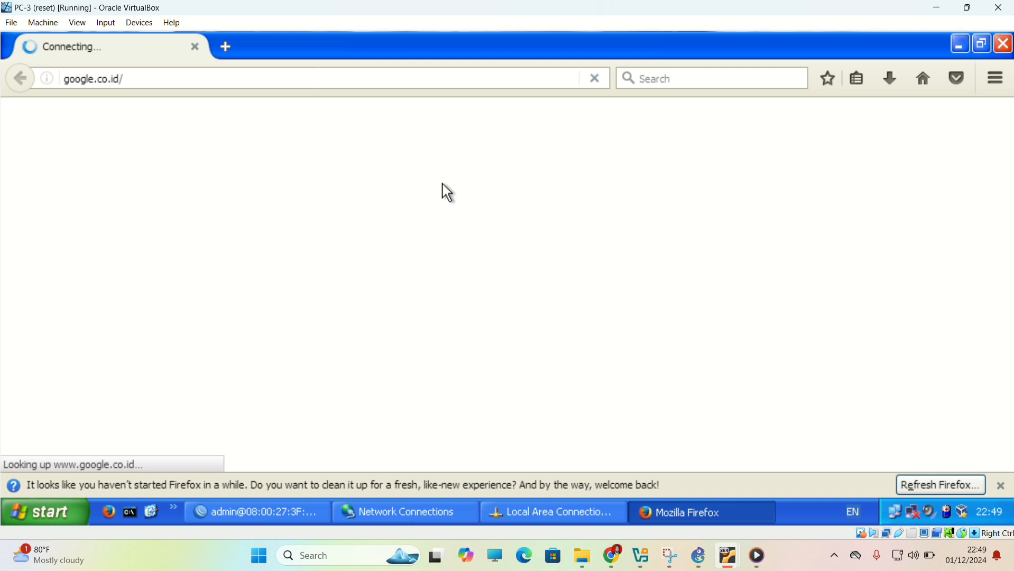